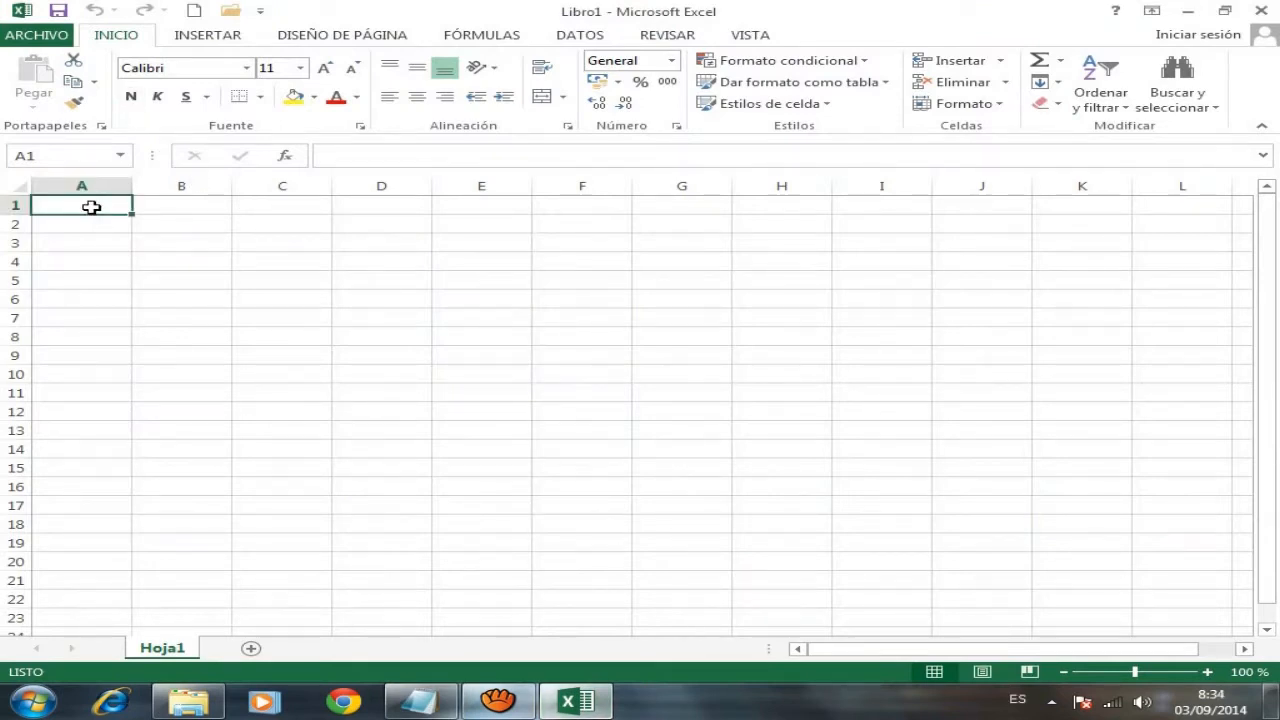
- Enter GUARDAR in A1 and save the workbook as PRUEBA 1.xlsx in Documentos
{"action": "type", "text": "GUARDAR"}
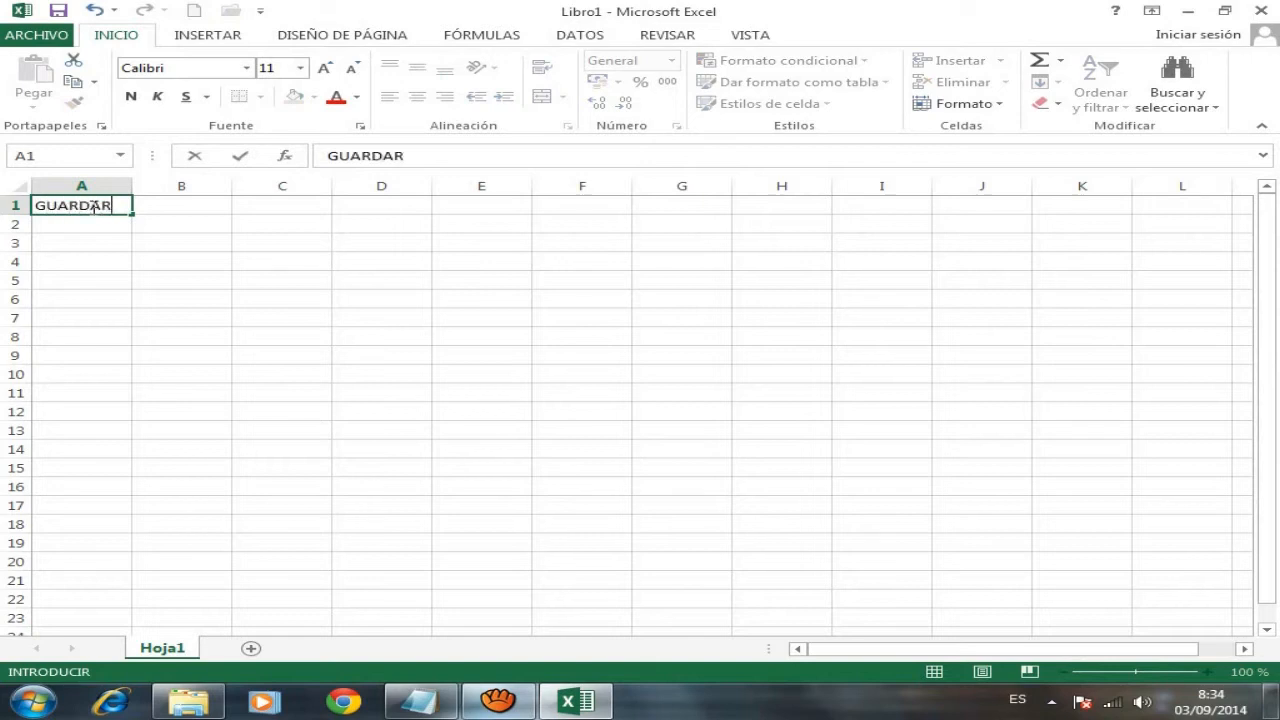
{"action": "left_click", "coordinate": [172, 228]}
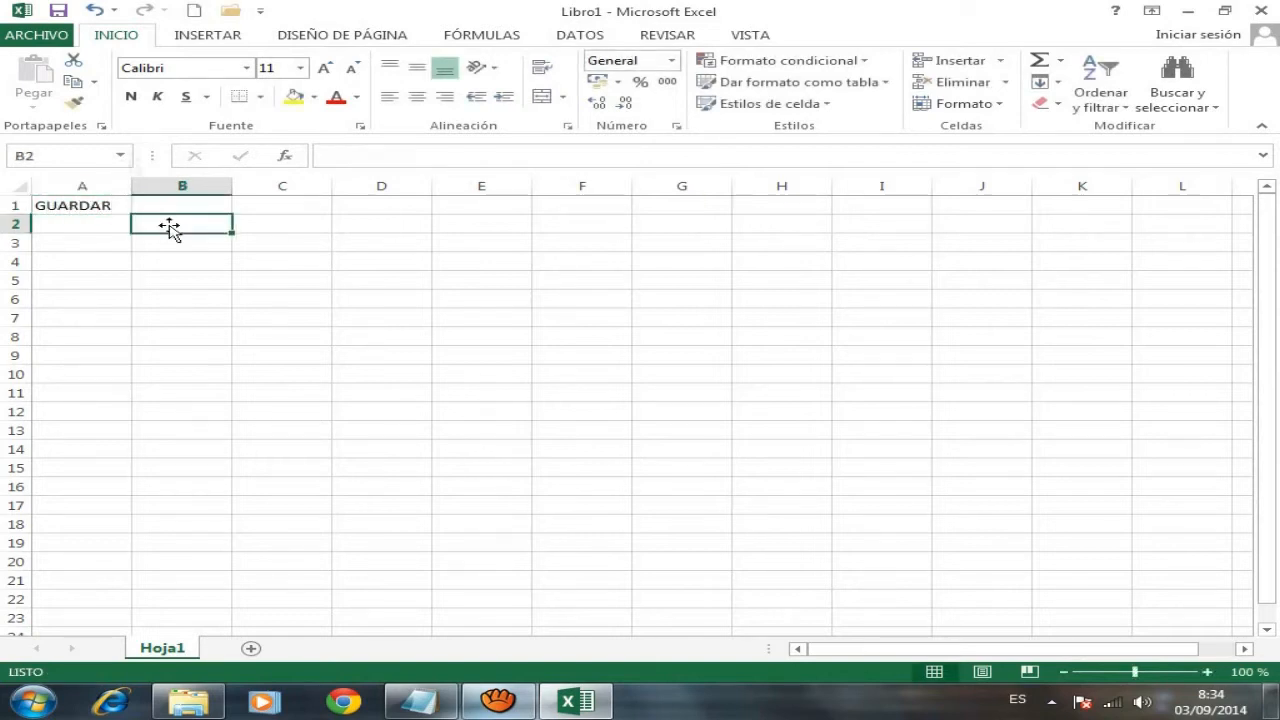
{"action": "left_click", "coordinate": [55, 38]}
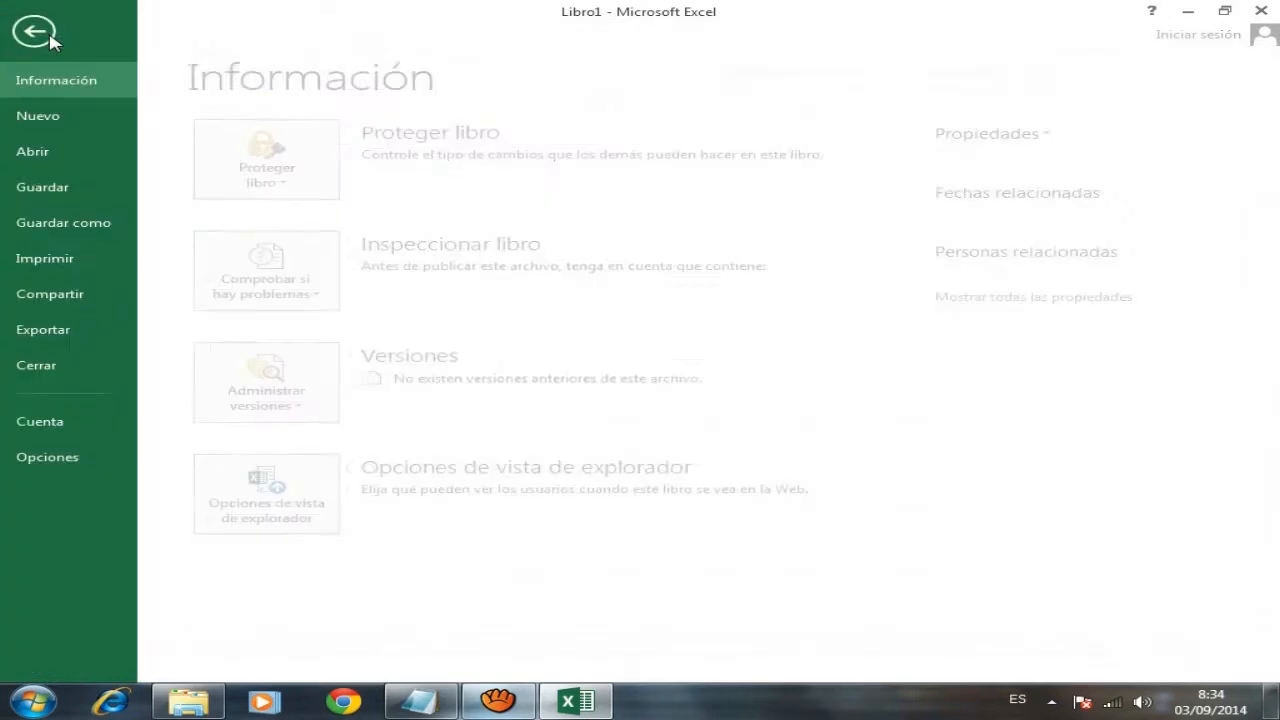
{"action": "left_click", "coordinate": [97, 230]}
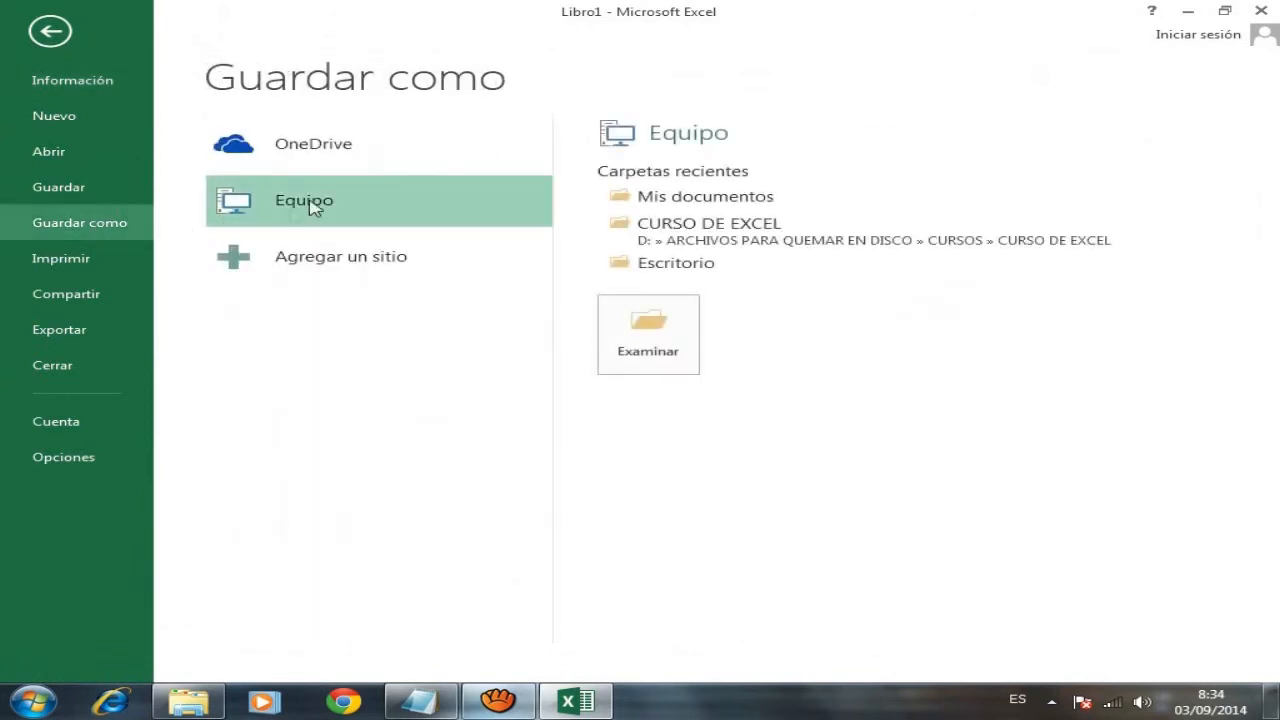
{"action": "left_click", "coordinate": [655, 330]}
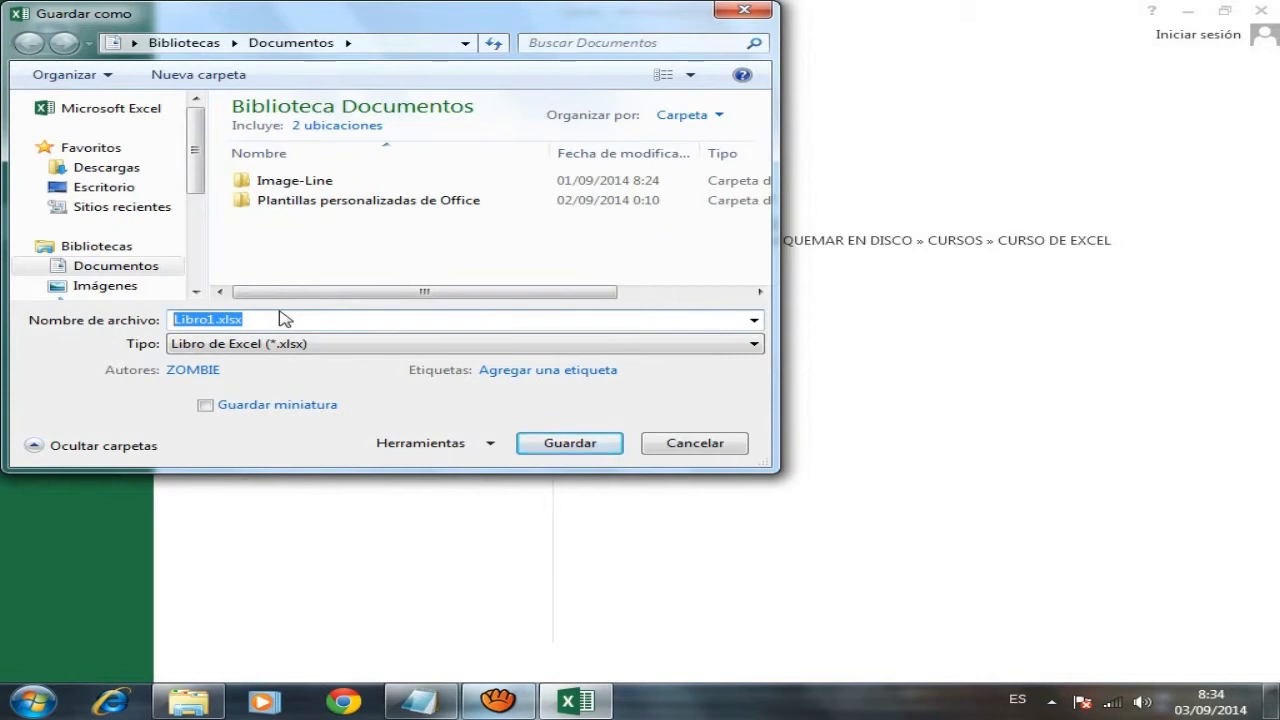
{"action": "type", "text": "PRUEBA"}
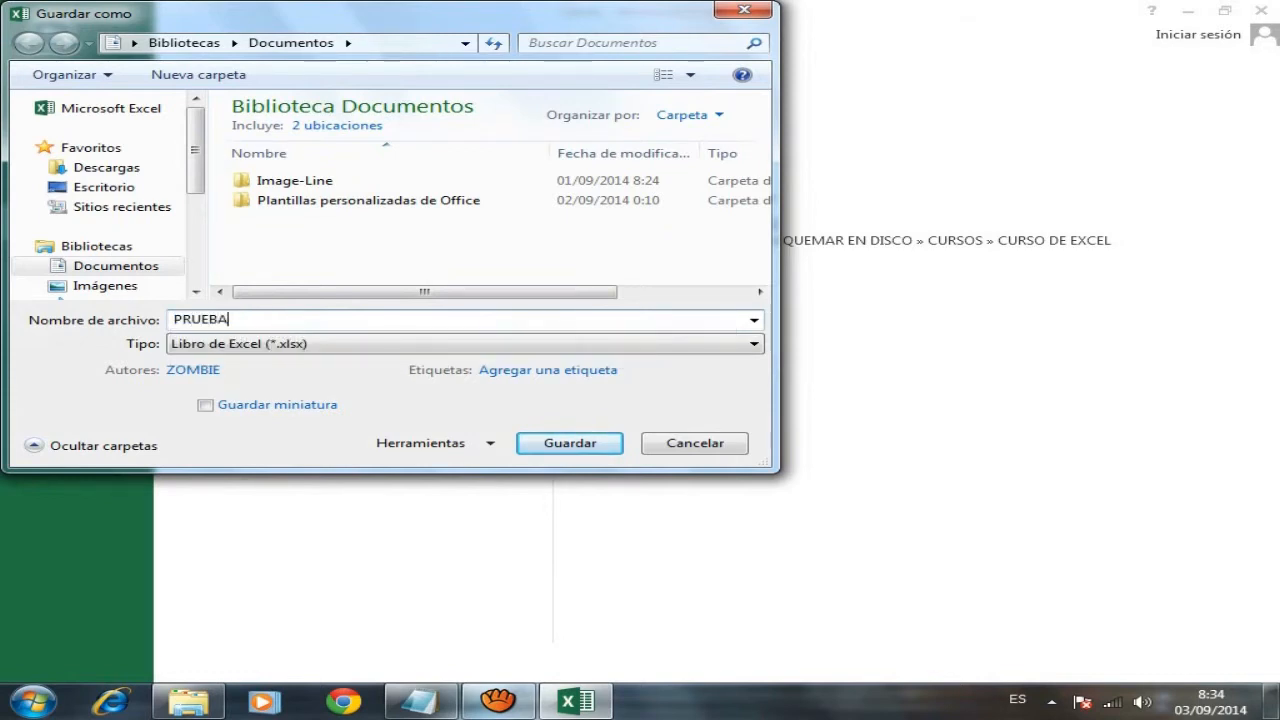
{"action": "type", "text": " 1"}
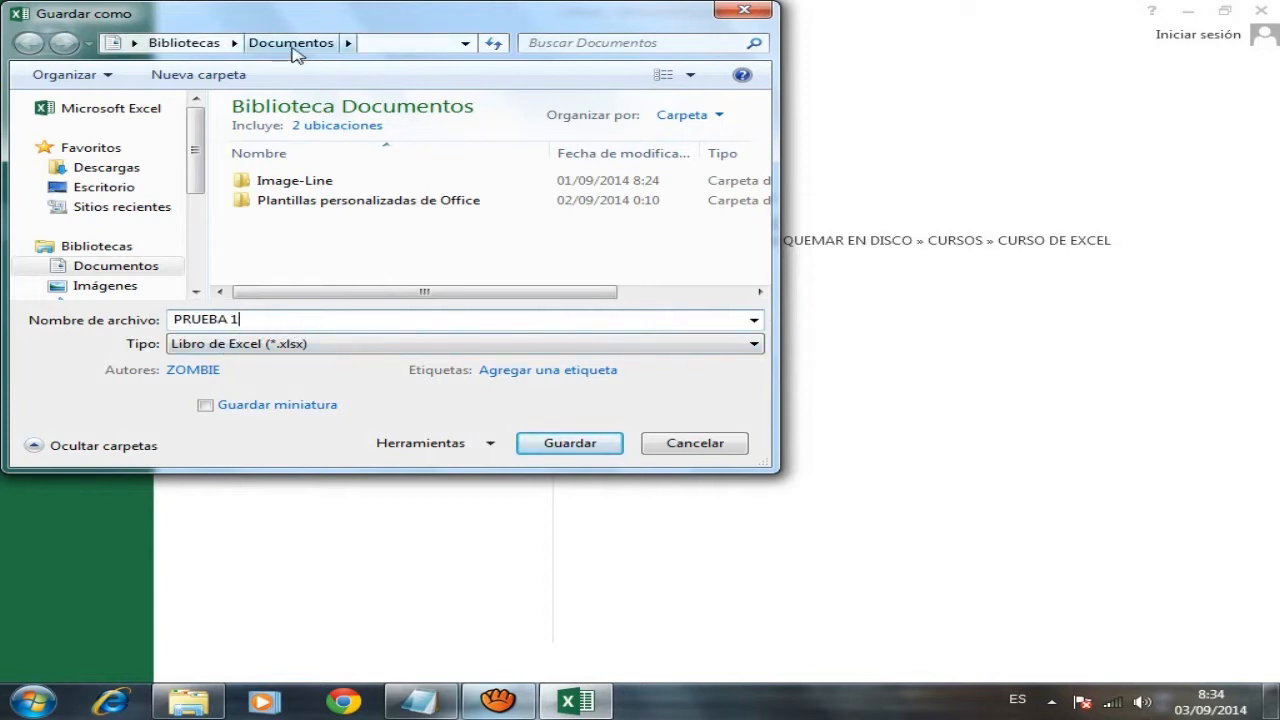
{"action": "left_click", "coordinate": [577, 449]}
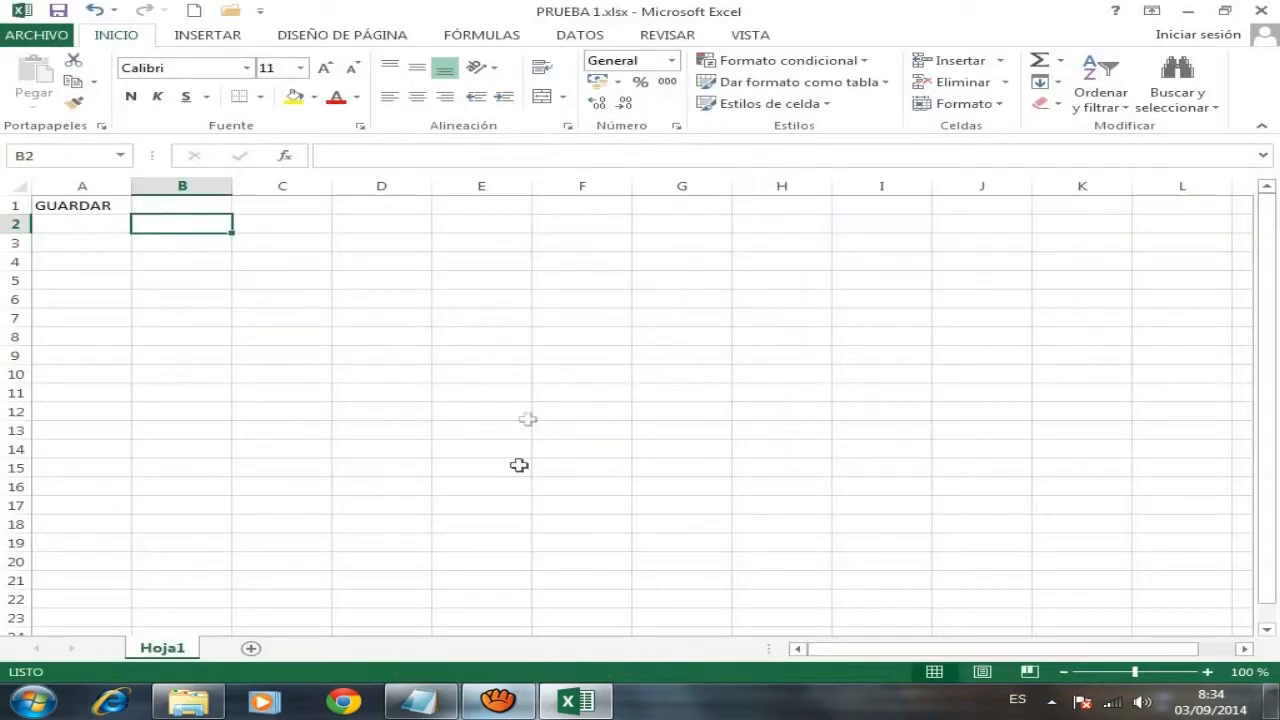
{"action": "left_click", "coordinate": [419, 703]}
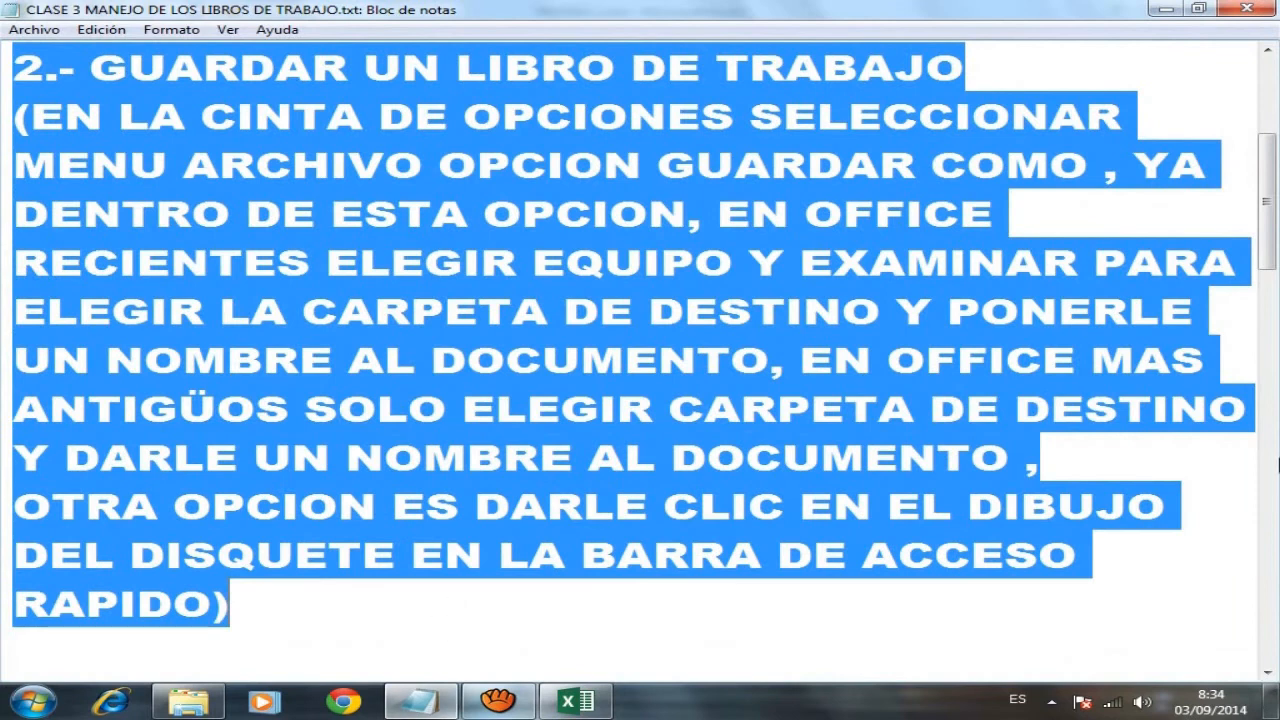
- Scroll the notes and select section 3, GUARDAR UN LIBRO CON CONTRASEÑA
{"action": "left_click_drag", "start_coordinate": [1268, 252], "coordinate": [1274, 355]}
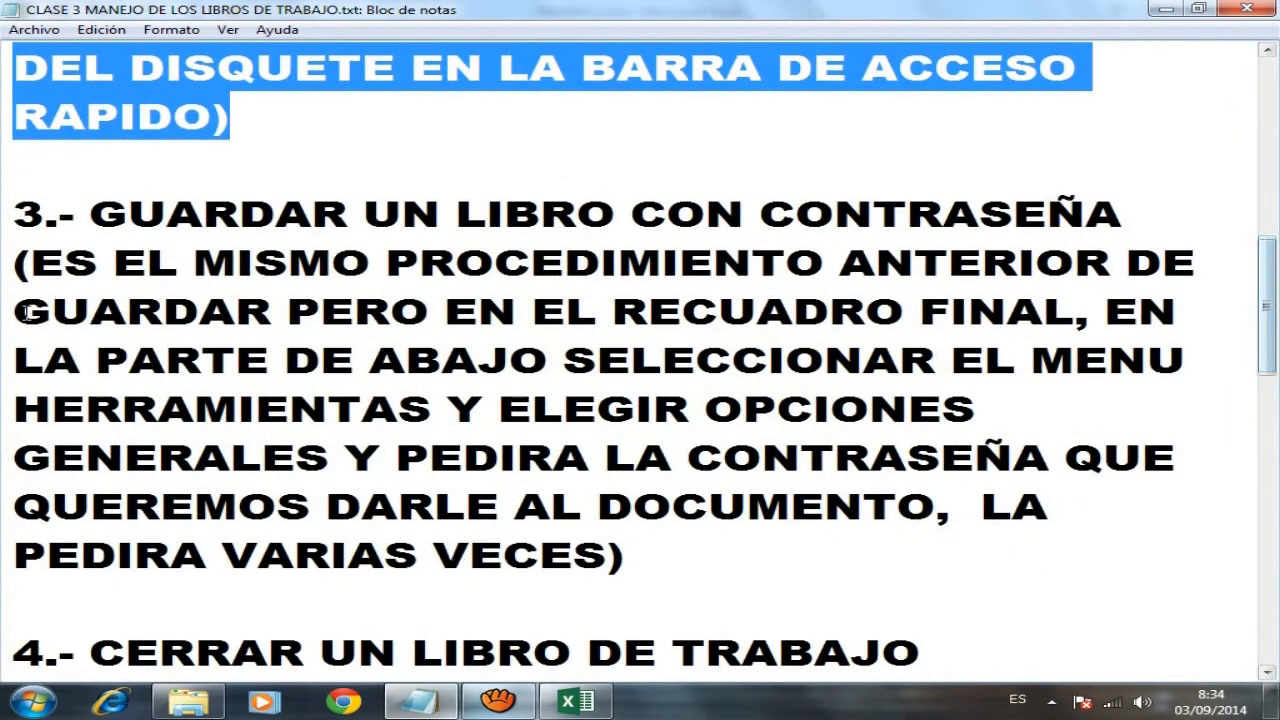
{"action": "left_click_drag", "start_coordinate": [15, 214], "coordinate": [683, 553]}
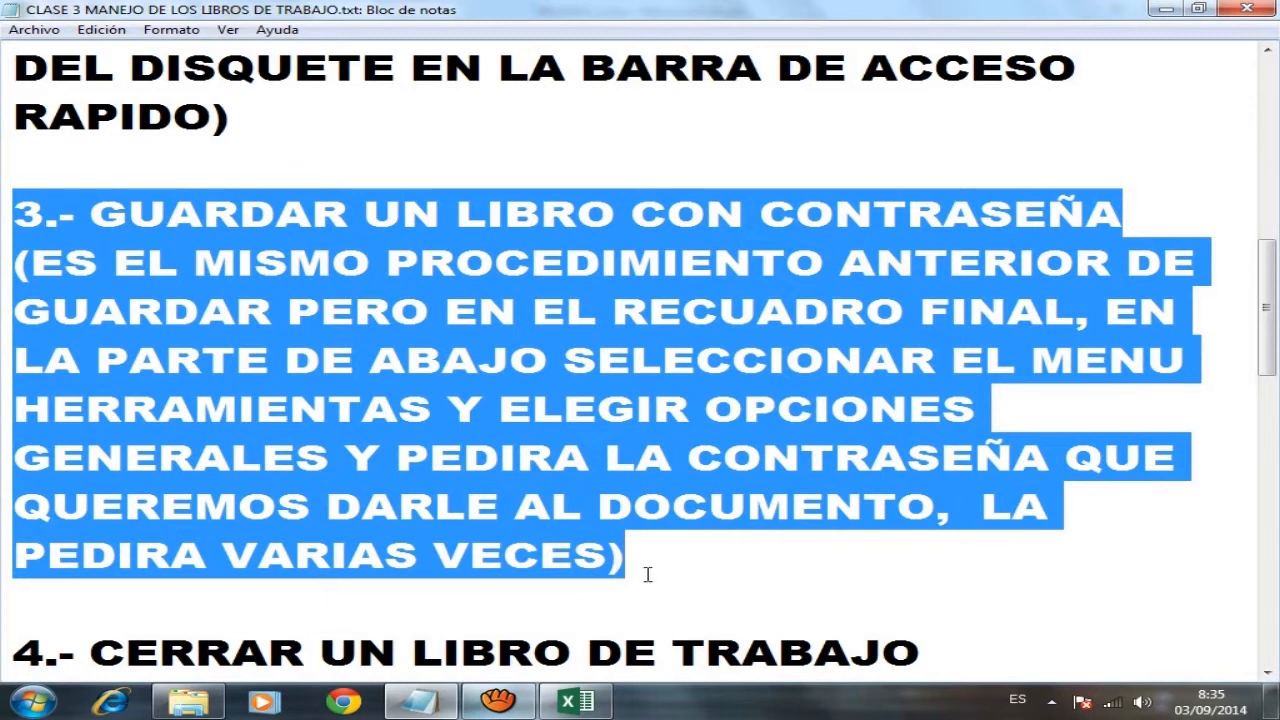
- Open Herramientas > Opciones generales from PRUEBA 1's Guardar como window
{"action": "left_click", "coordinate": [585, 703]}
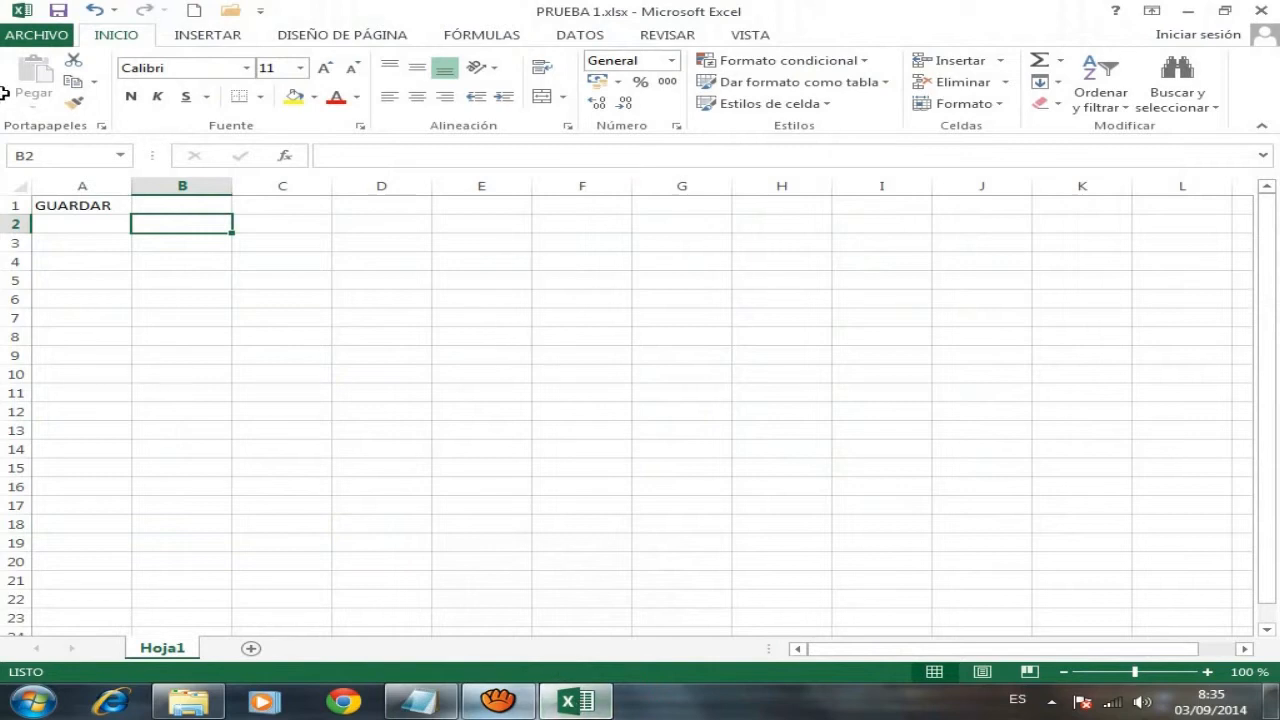
{"action": "left_click", "coordinate": [44, 40]}
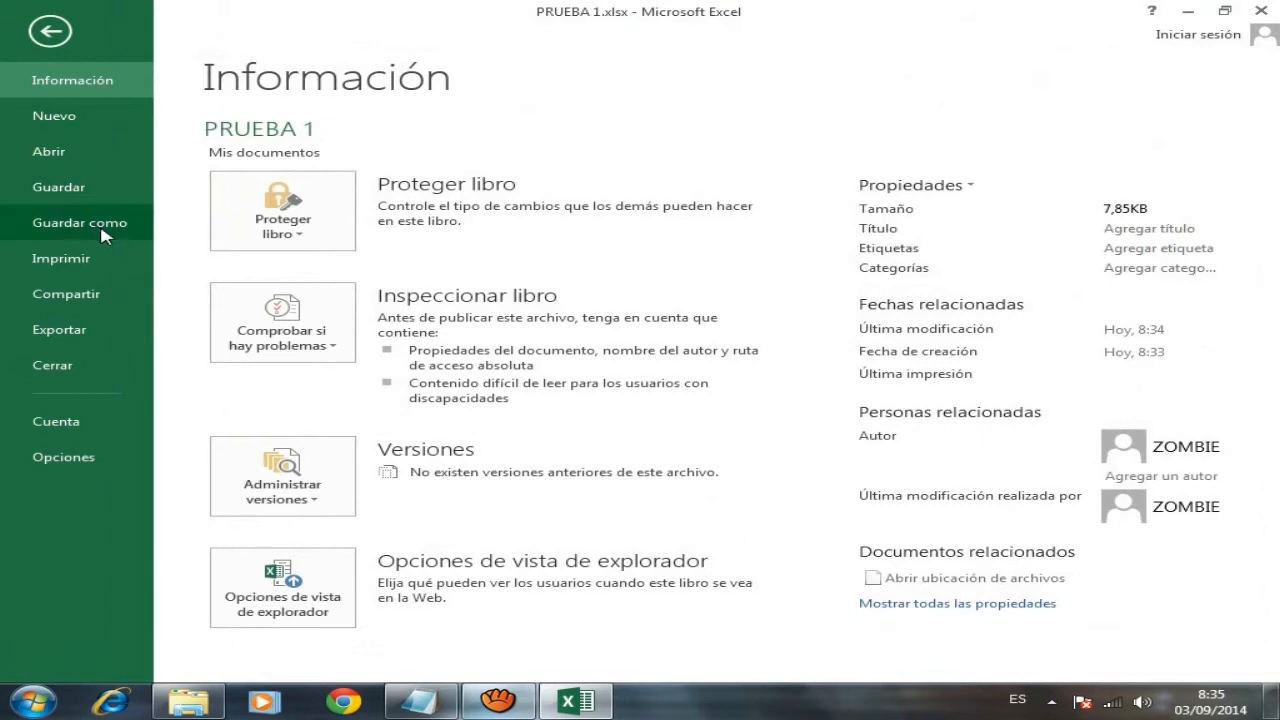
{"action": "left_click", "coordinate": [105, 233]}
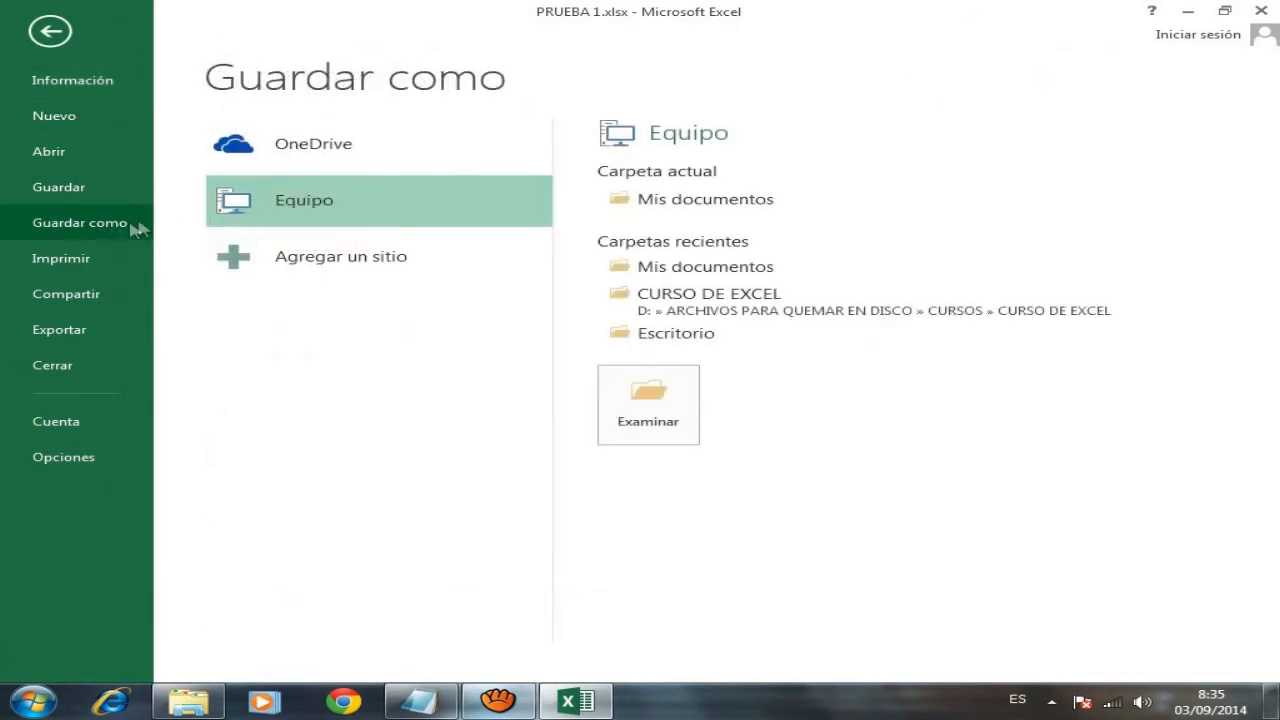
{"action": "left_click", "coordinate": [647, 409]}
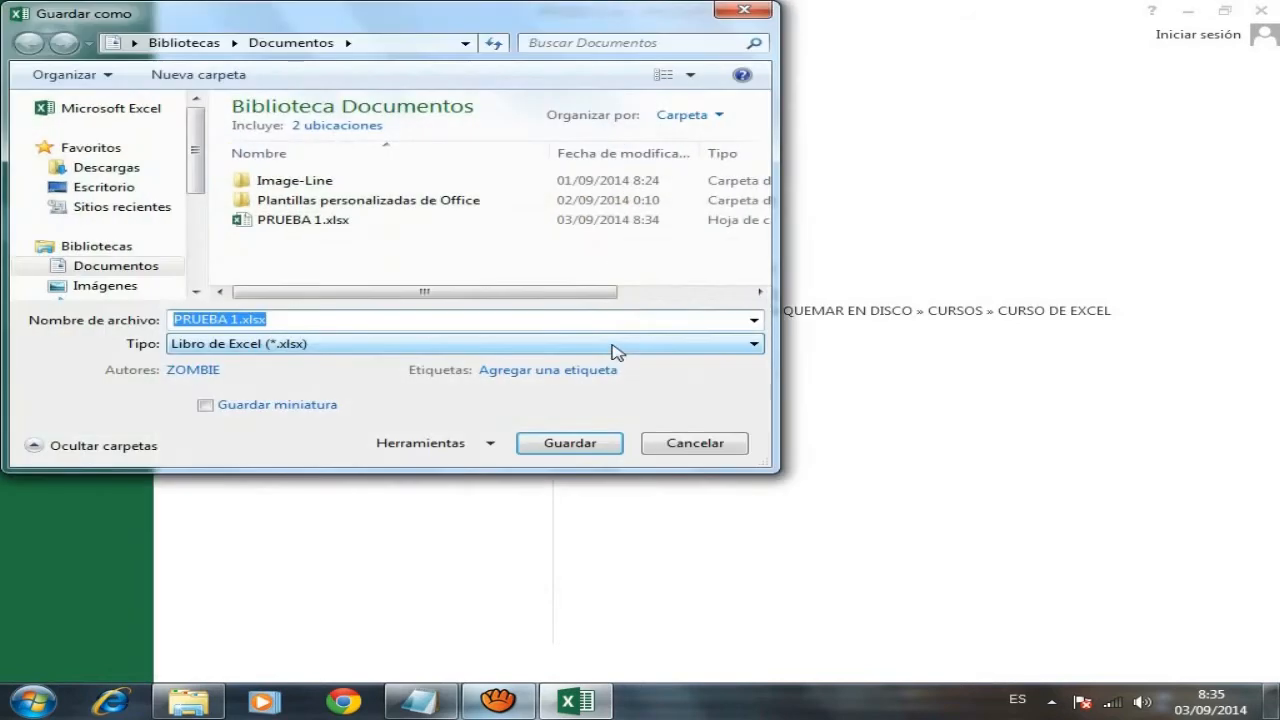
{"action": "left_click", "coordinate": [457, 446]}
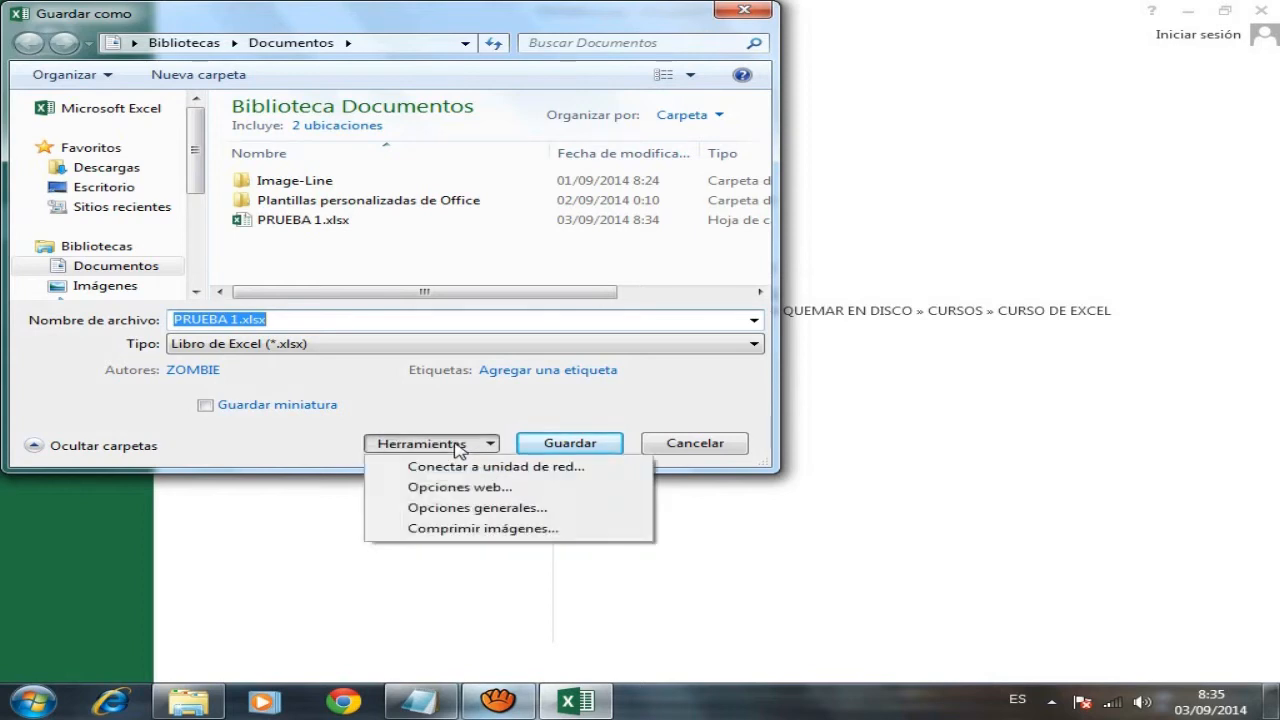
{"action": "left_click", "coordinate": [477, 508]}
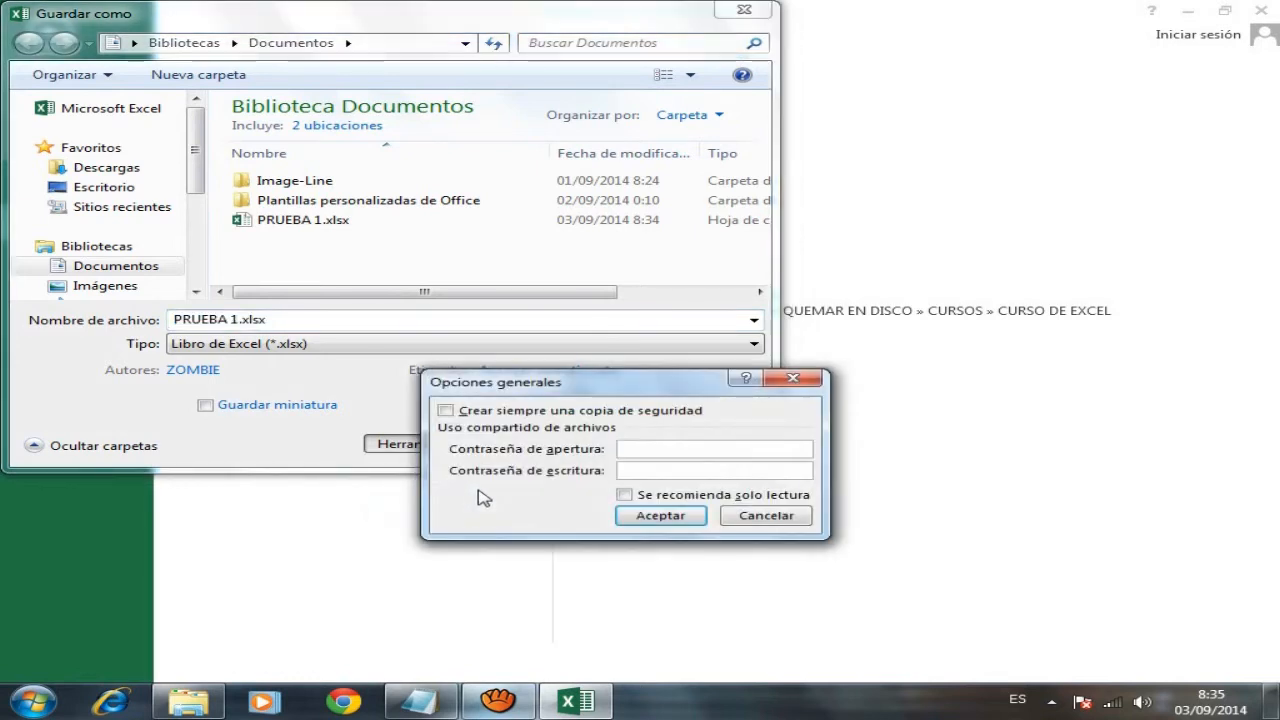
- Enter an opening password and a modify password in Opciones generales
{"action": "left_click", "coordinate": [675, 450]}
{"action": "type", "text": "12"}
{"action": "left_click", "coordinate": [664, 471]}
{"action": "type", "text": "1234"}
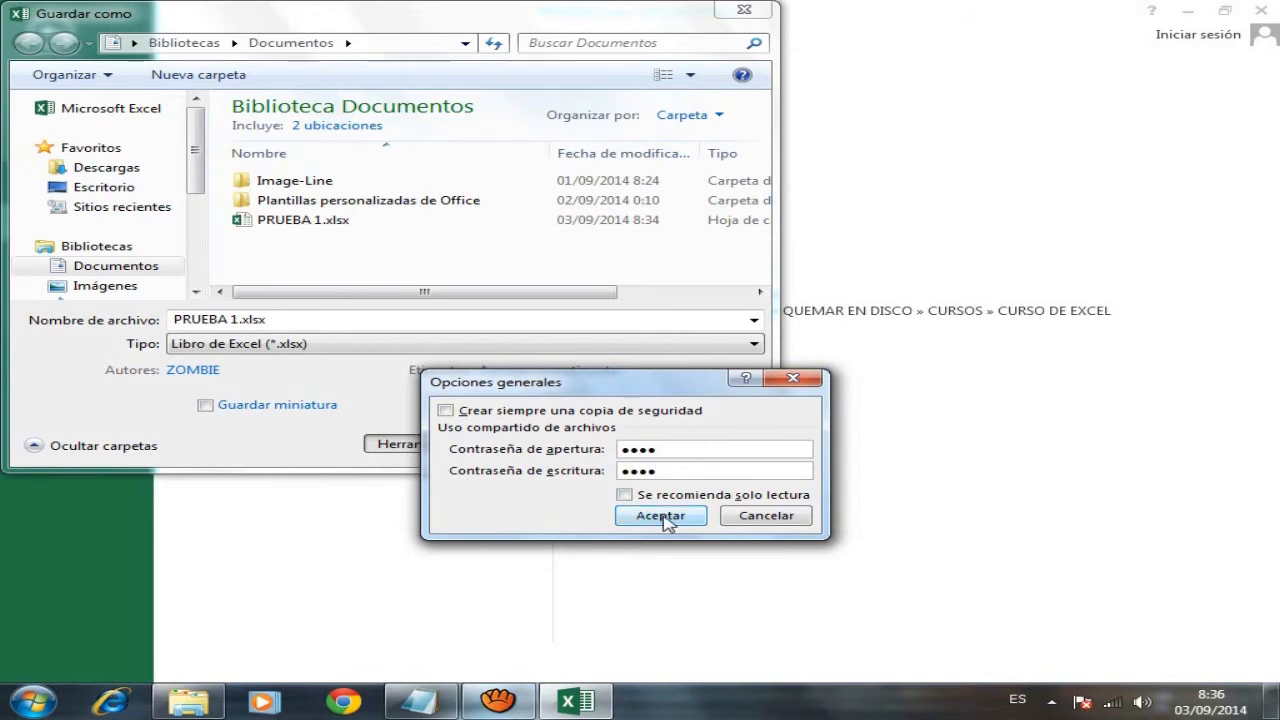
{"action": "left_click", "coordinate": [664, 519]}
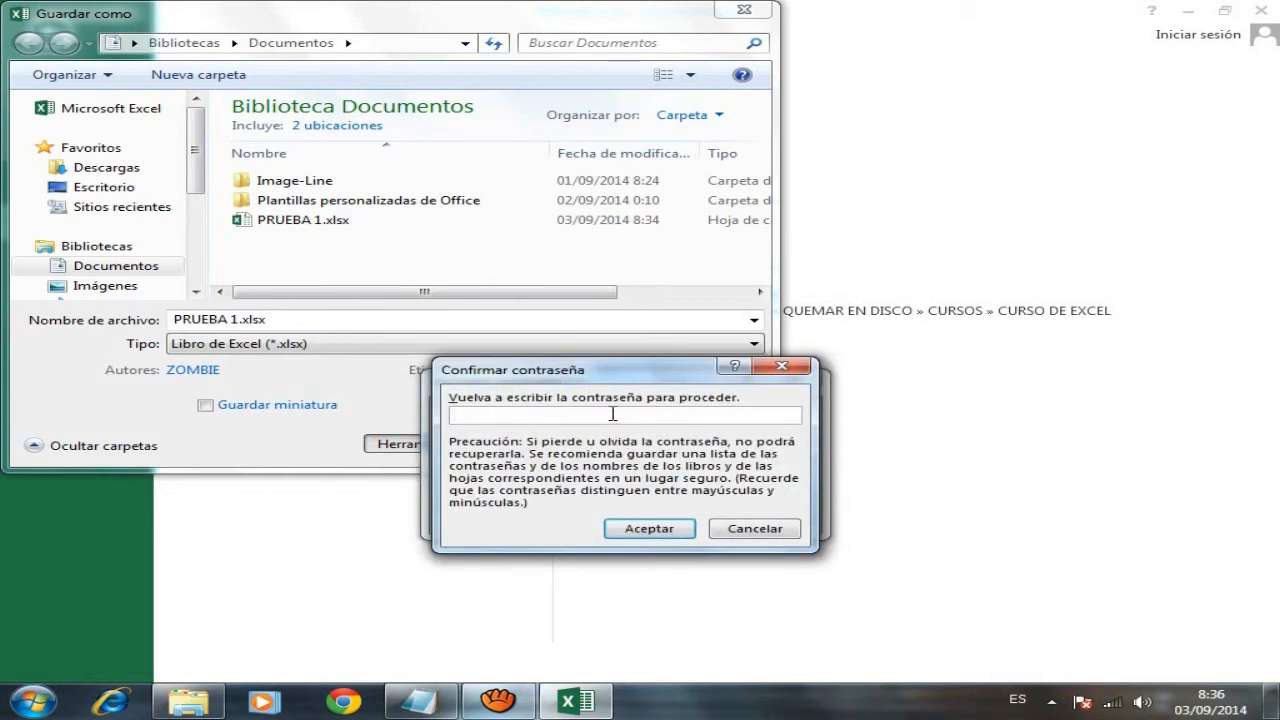
- Re-enter both passwords to confirm them, then save the workbook
{"action": "type", "text": "•••"}
{"action": "left_click", "coordinate": [645, 528]}
{"action": "type", "text": "••••"}
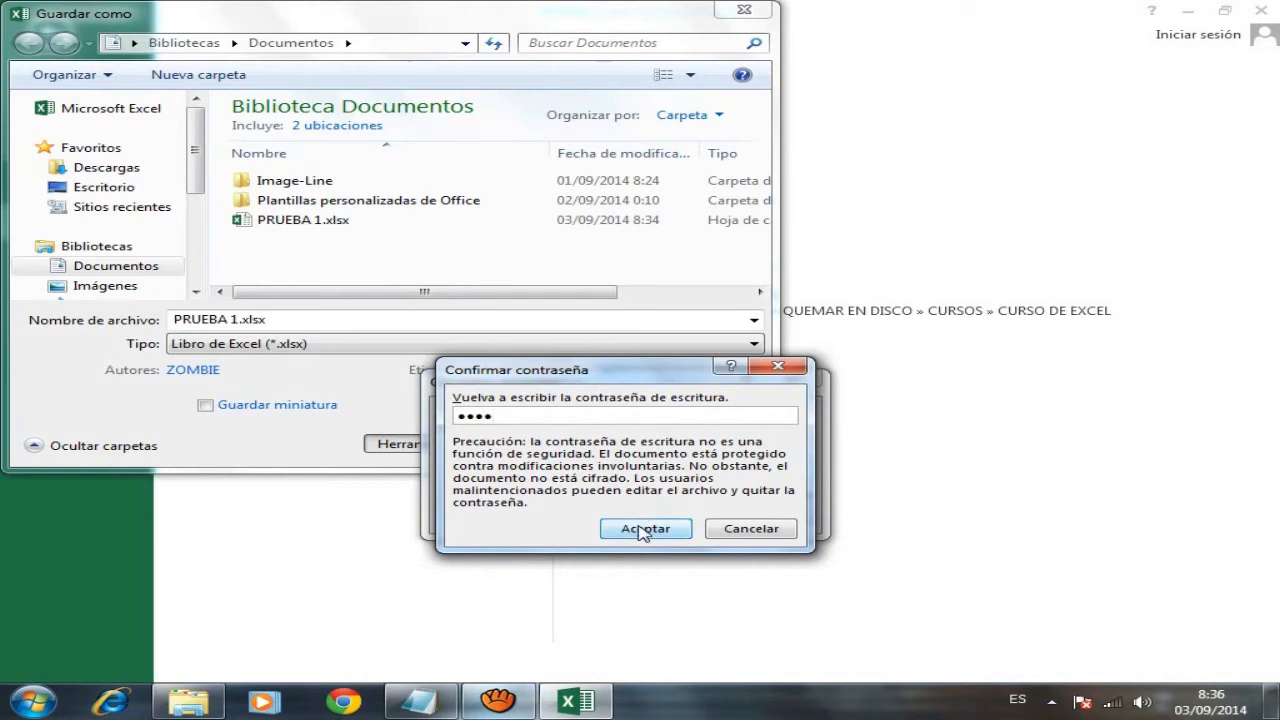
{"action": "left_click", "coordinate": [643, 528]}
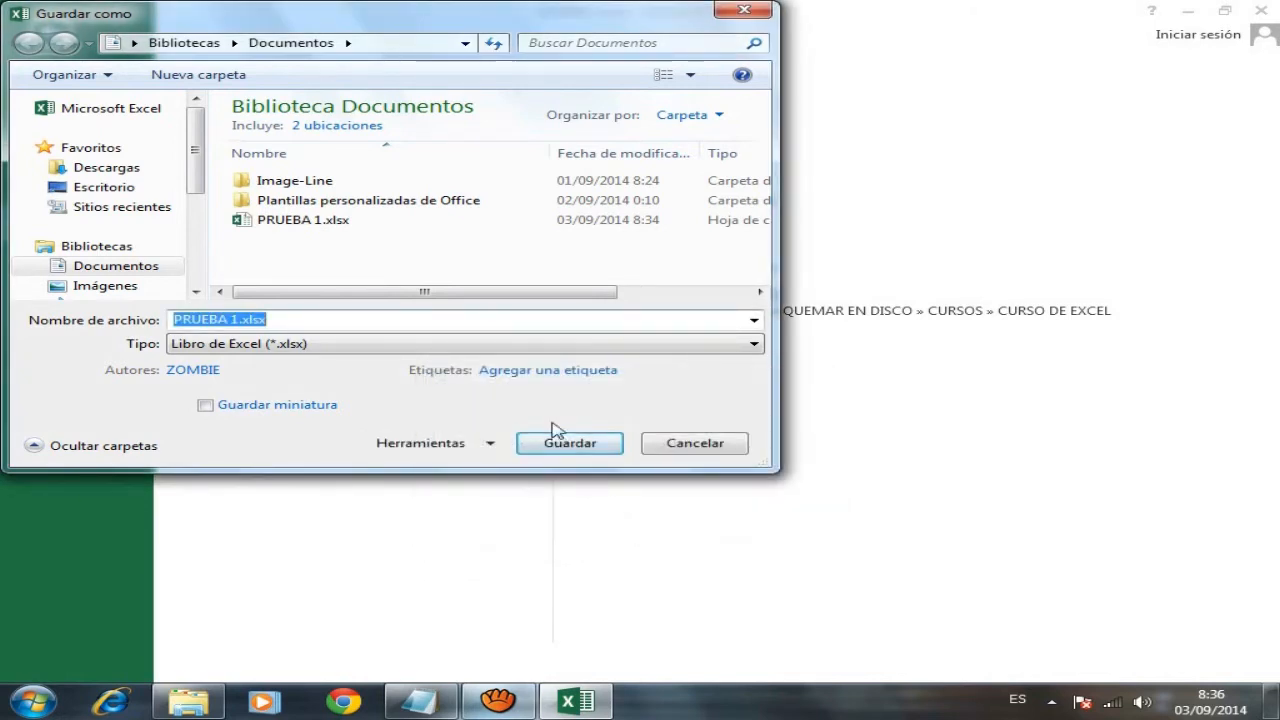
{"action": "left_click", "coordinate": [563, 446]}
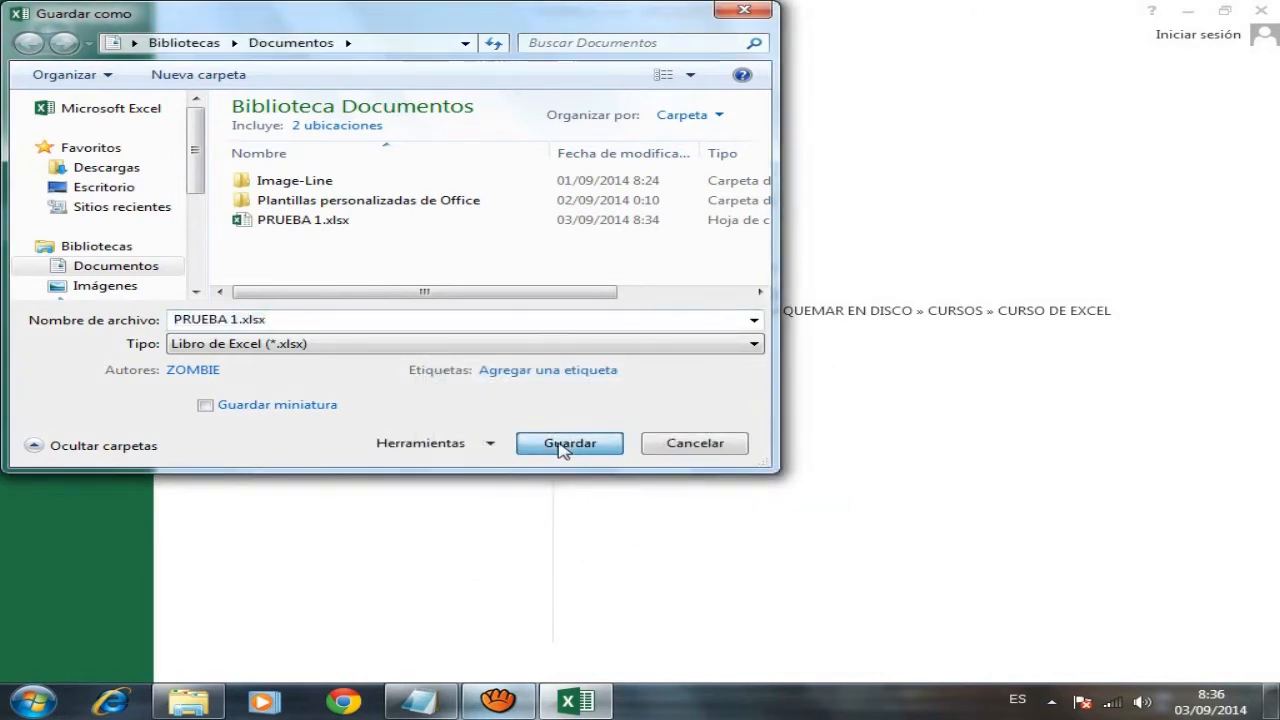
- Replace the existing PRUEBA 1.xlsx with the protected version and close Excel
{"action": "left_click", "coordinate": [710, 358]}
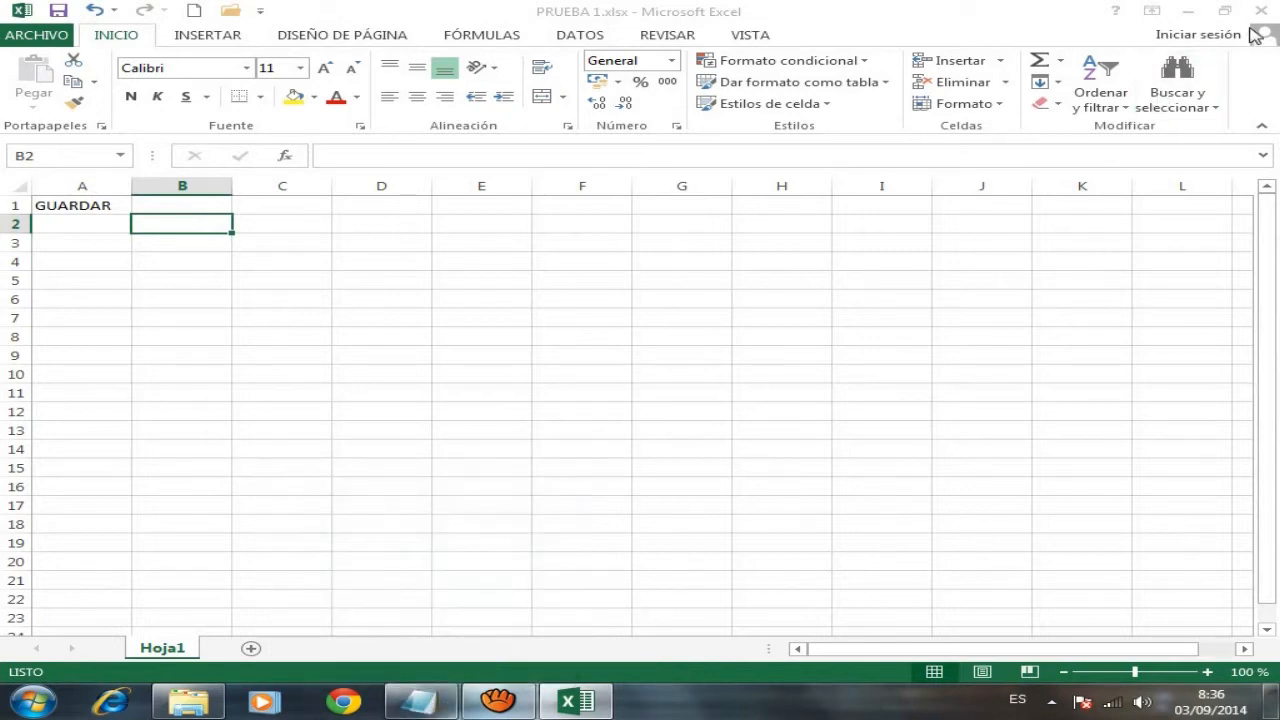
{"action": "left_click", "coordinate": [443, 708]}
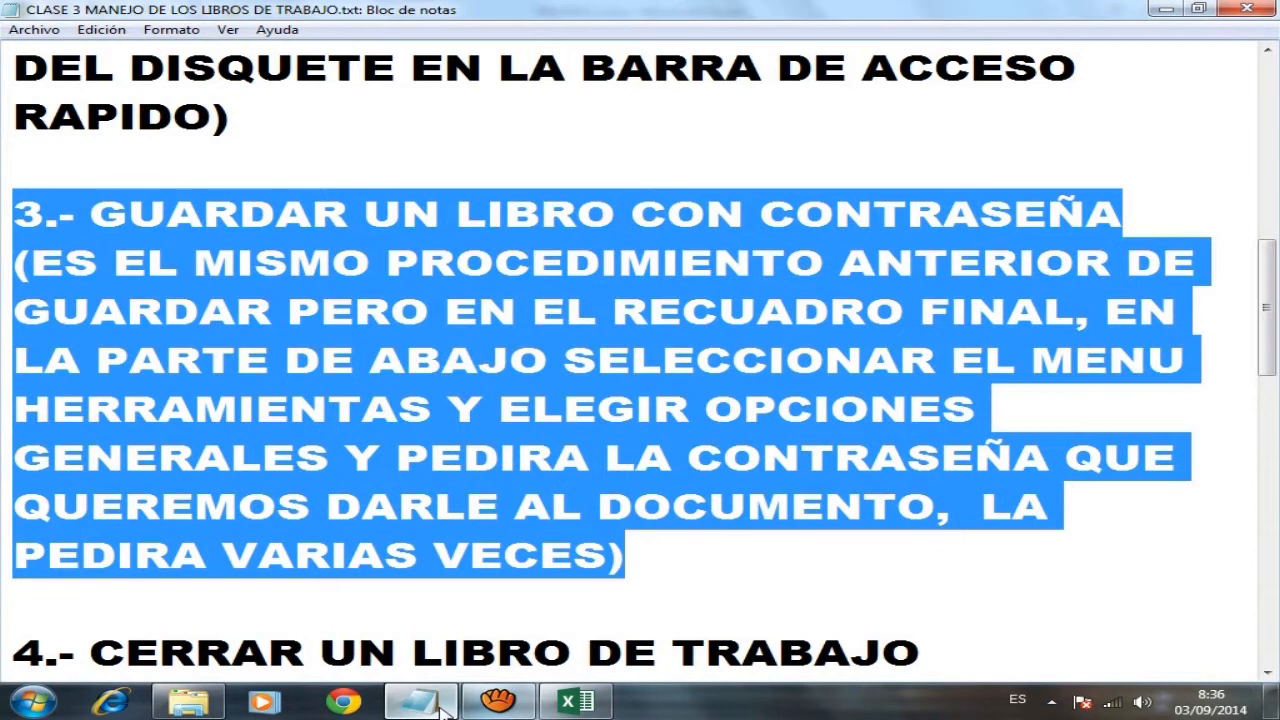
{"action": "left_click", "coordinate": [443, 708]}
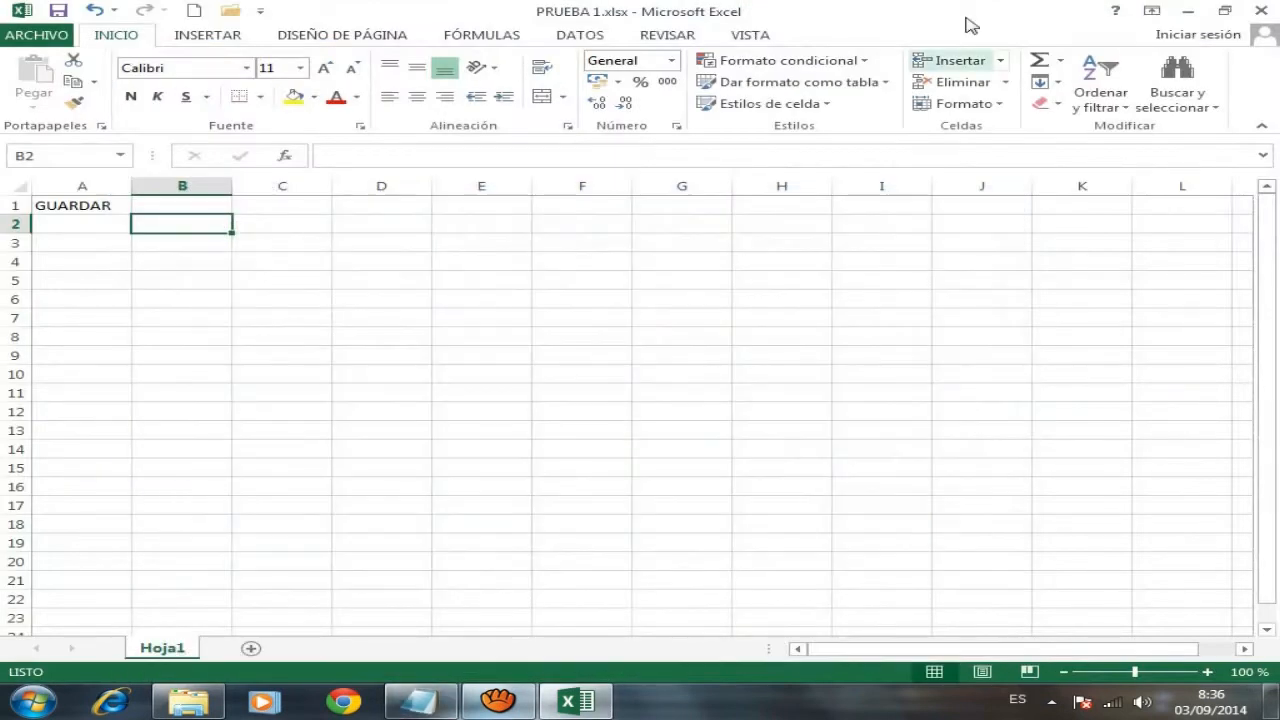
{"action": "left_click", "coordinate": [1261, 10]}
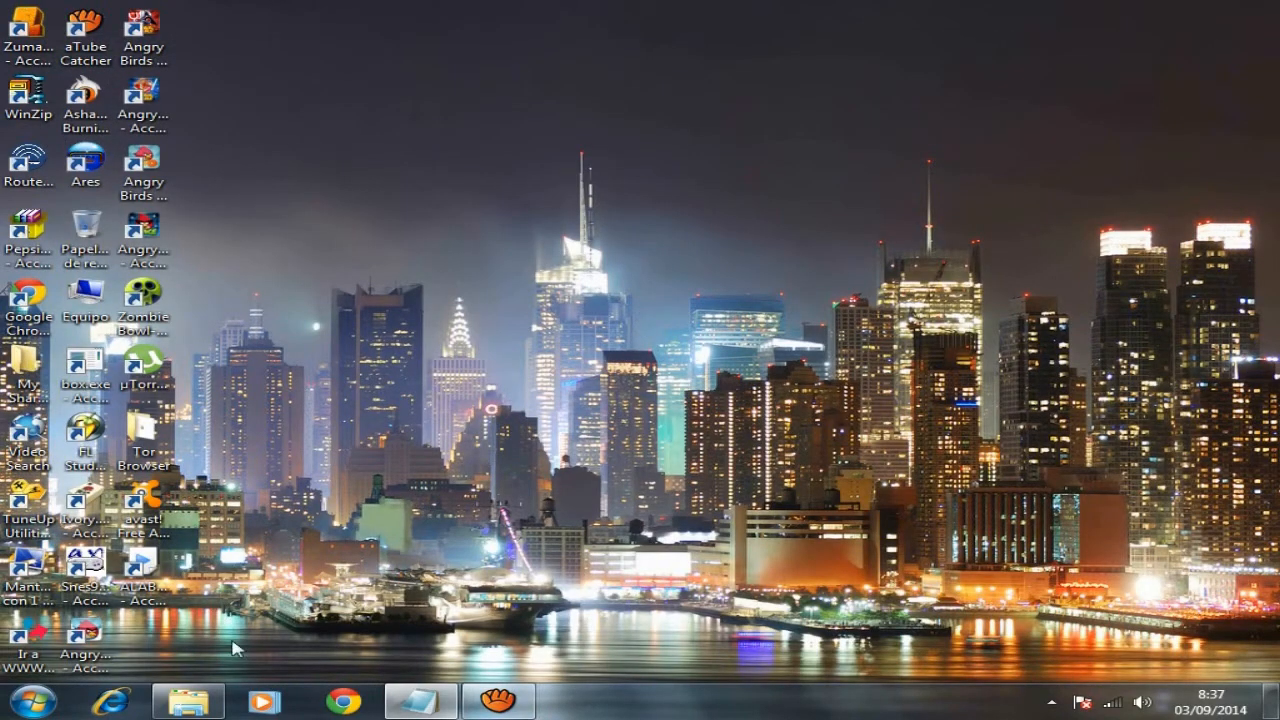
- Open the Documentos library from the Start menu
{"action": "left_click", "coordinate": [30, 703]}
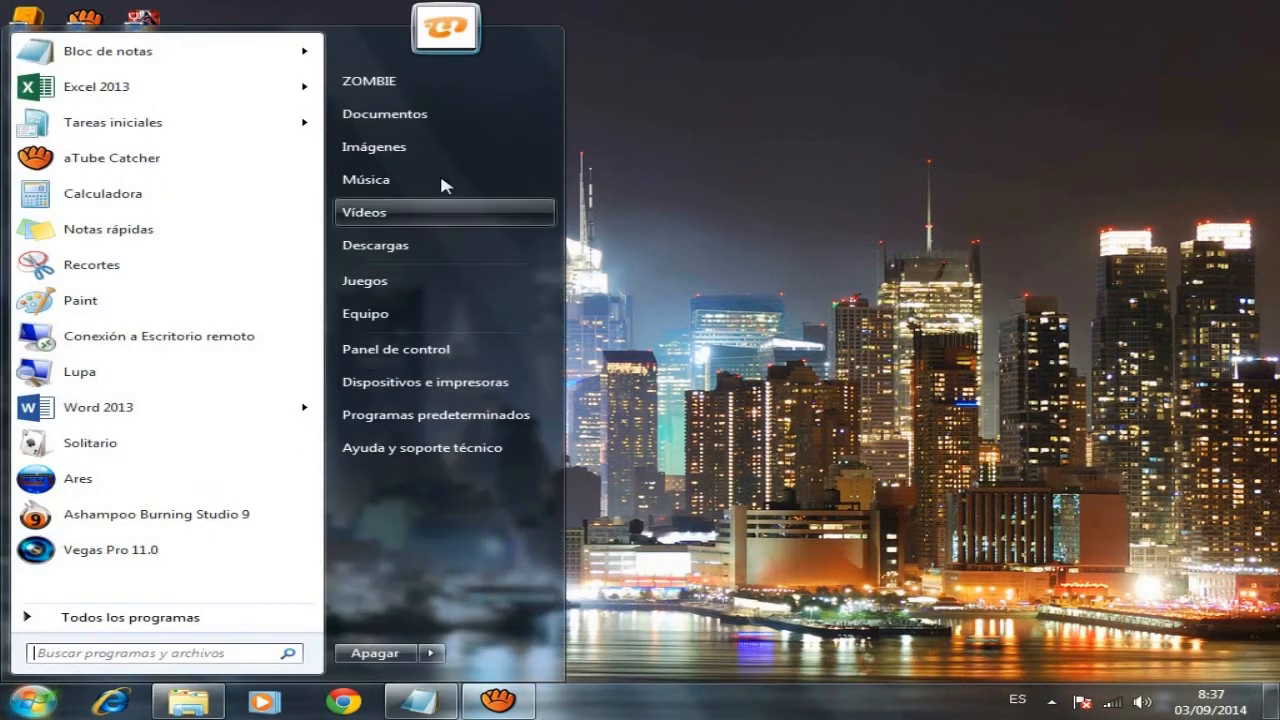
{"action": "left_click", "coordinate": [442, 120]}
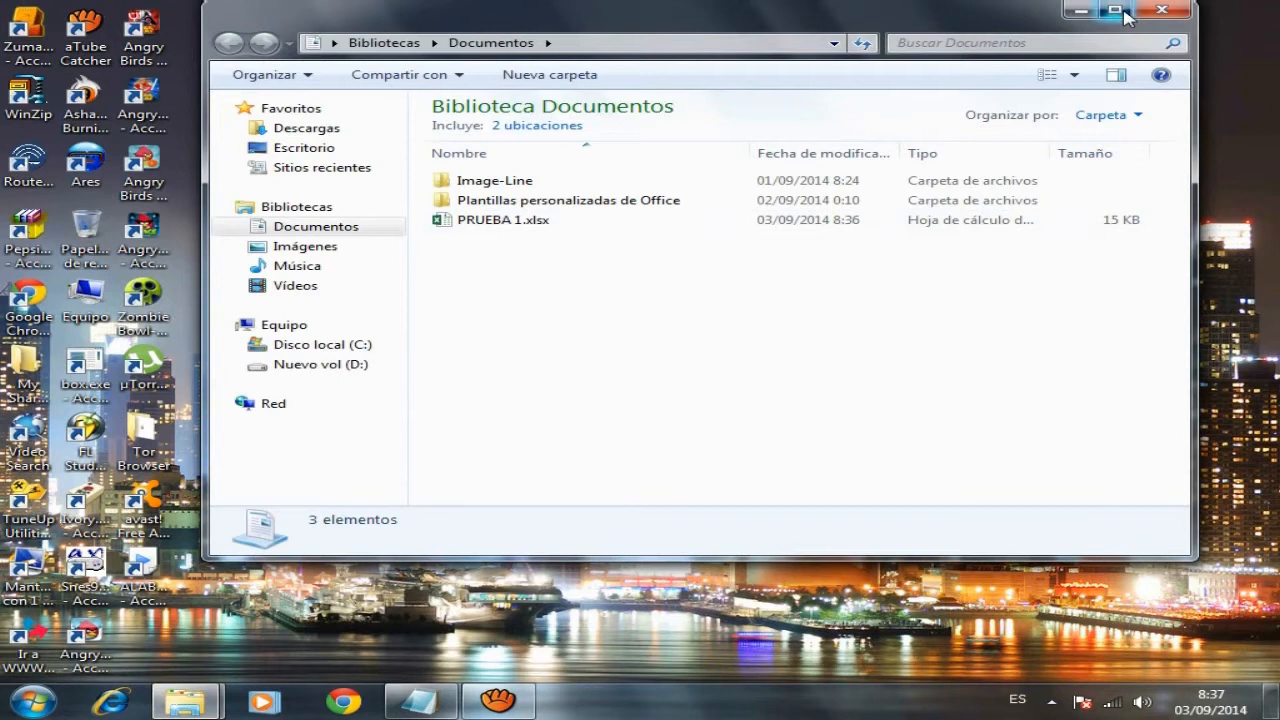
- Maximize Explorer and open PRUEBA 1.xlsx from Biblioteca Documentos
{"action": "left_click", "coordinate": [1115, 9]}
{"action": "double_click", "coordinate": [304, 214]}
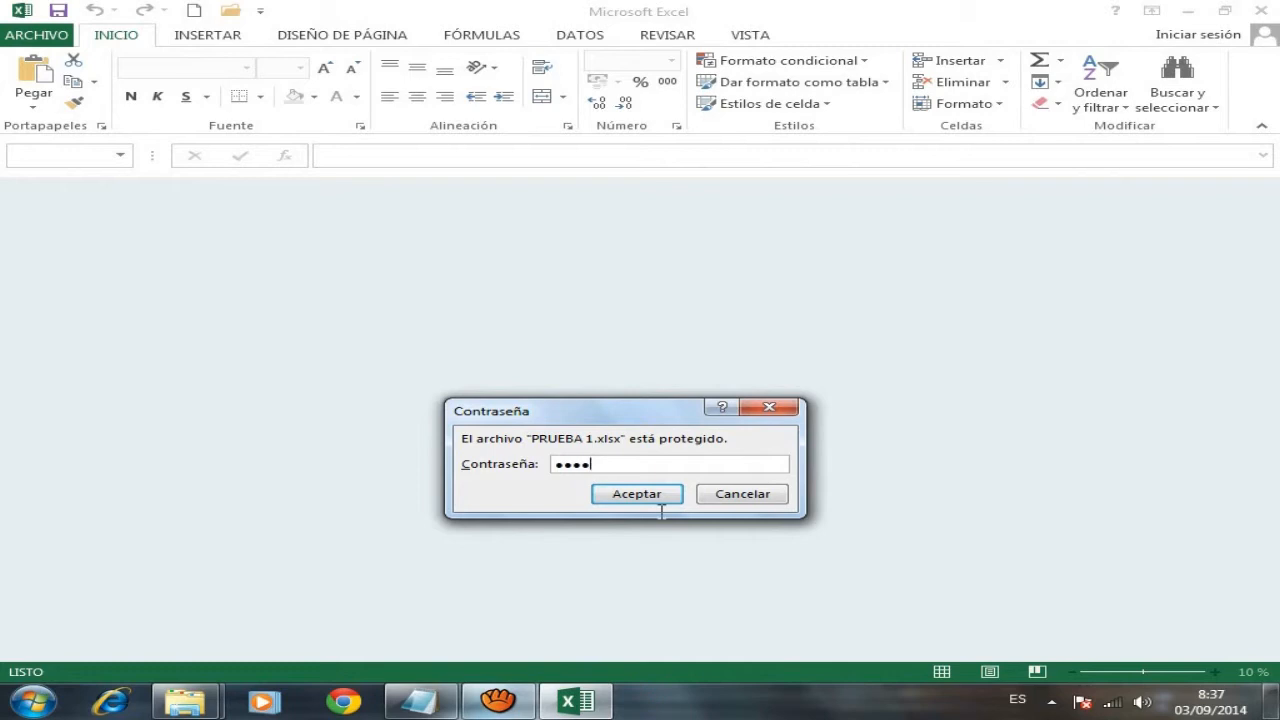
- Accept the opening password, then supply the write password to open PRUEBA 1 editable
{"action": "left_click", "coordinate": [636, 494]}
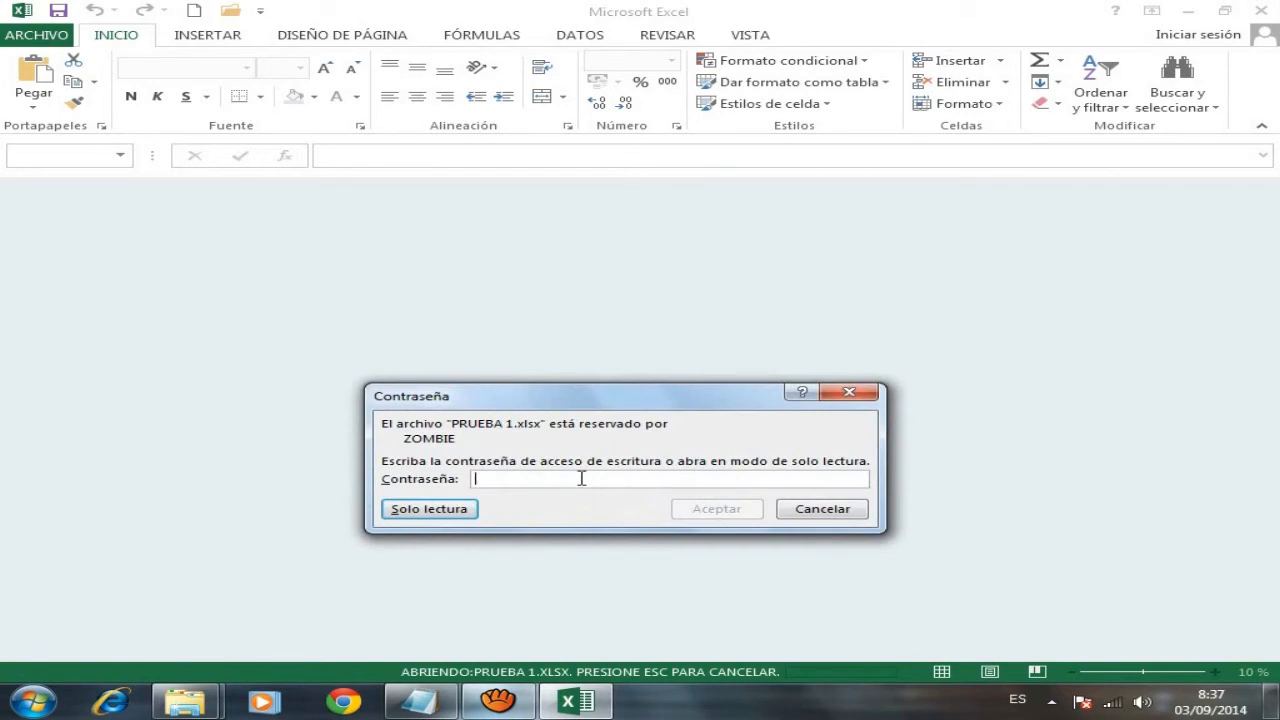
{"action": "type", "text": "1"}
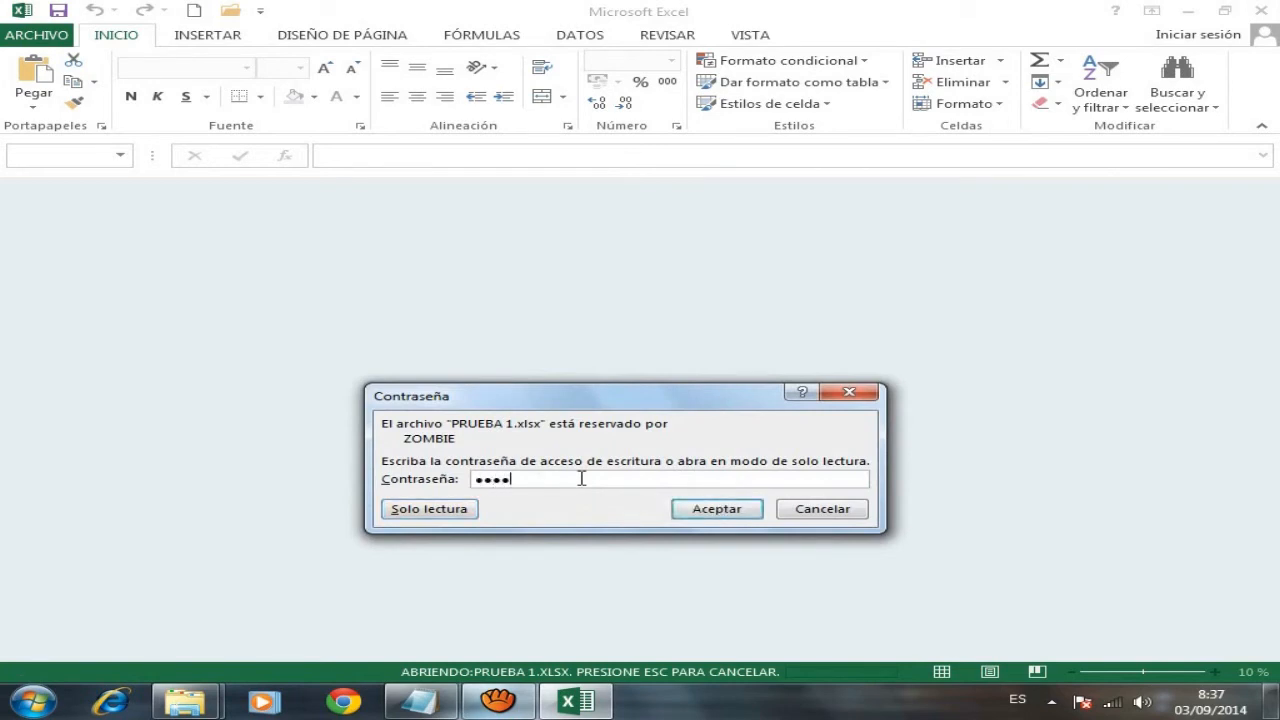
{"action": "left_click", "coordinate": [714, 515]}
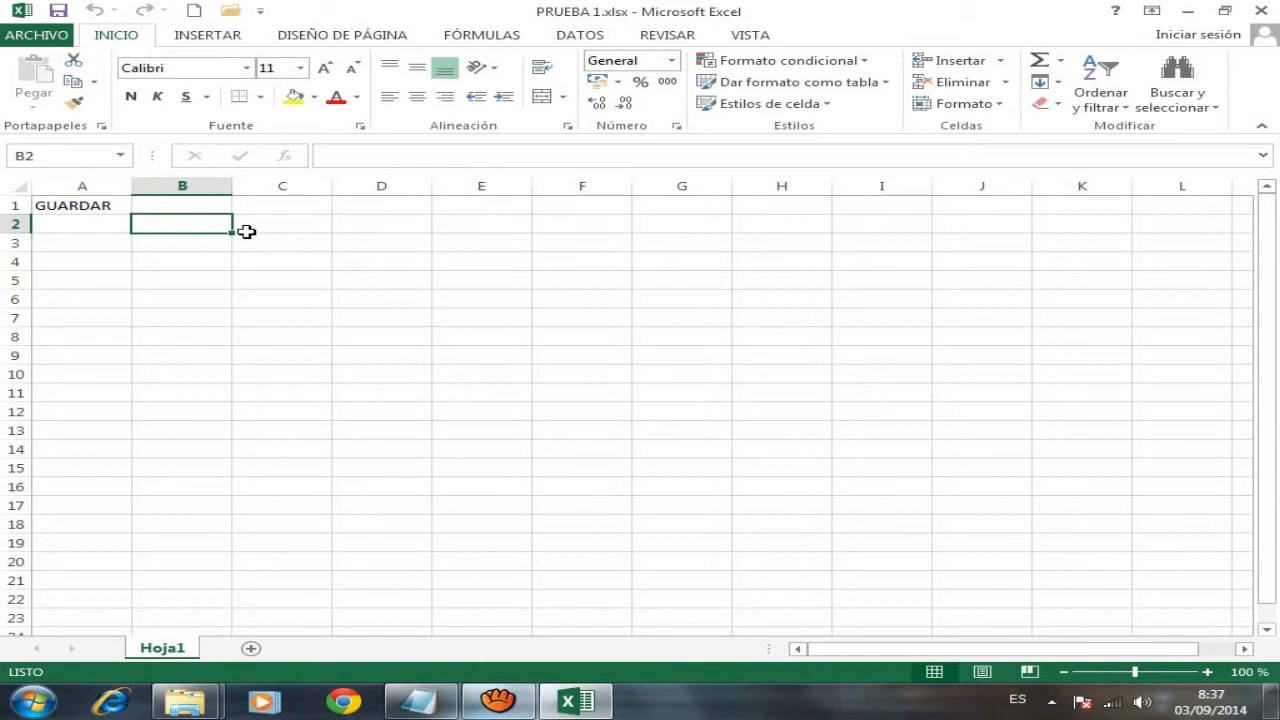
- Widen column B, enter PEDIRA VARIAS VECES LA CONTRASEÑA in B2, and save on closing
{"action": "left_click_drag", "start_coordinate": [233, 189], "coordinate": [560, 189]}
{"action": "double_click", "coordinate": [307, 225]}
{"action": "type", "text": "PEDIRA "}
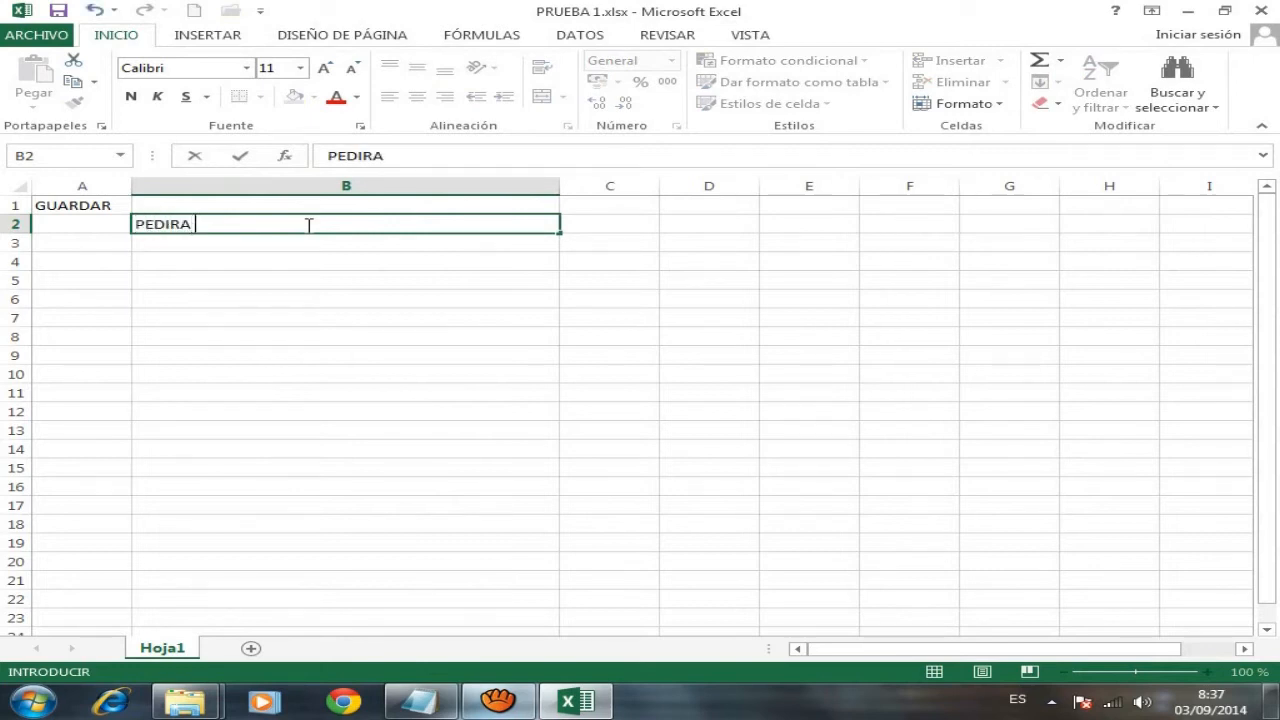
{"action": "type", "text": "VARIAS VECES"}
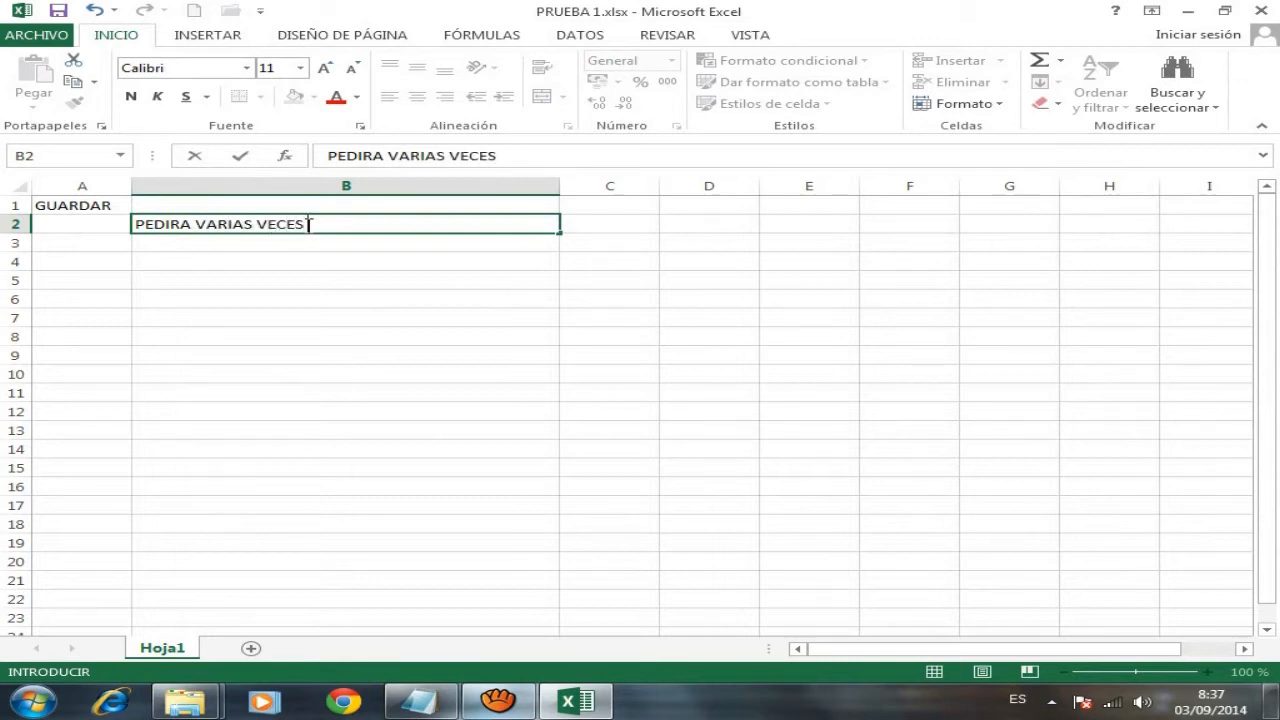
{"action": "type", "text": " LA CONTRASEÑA"}
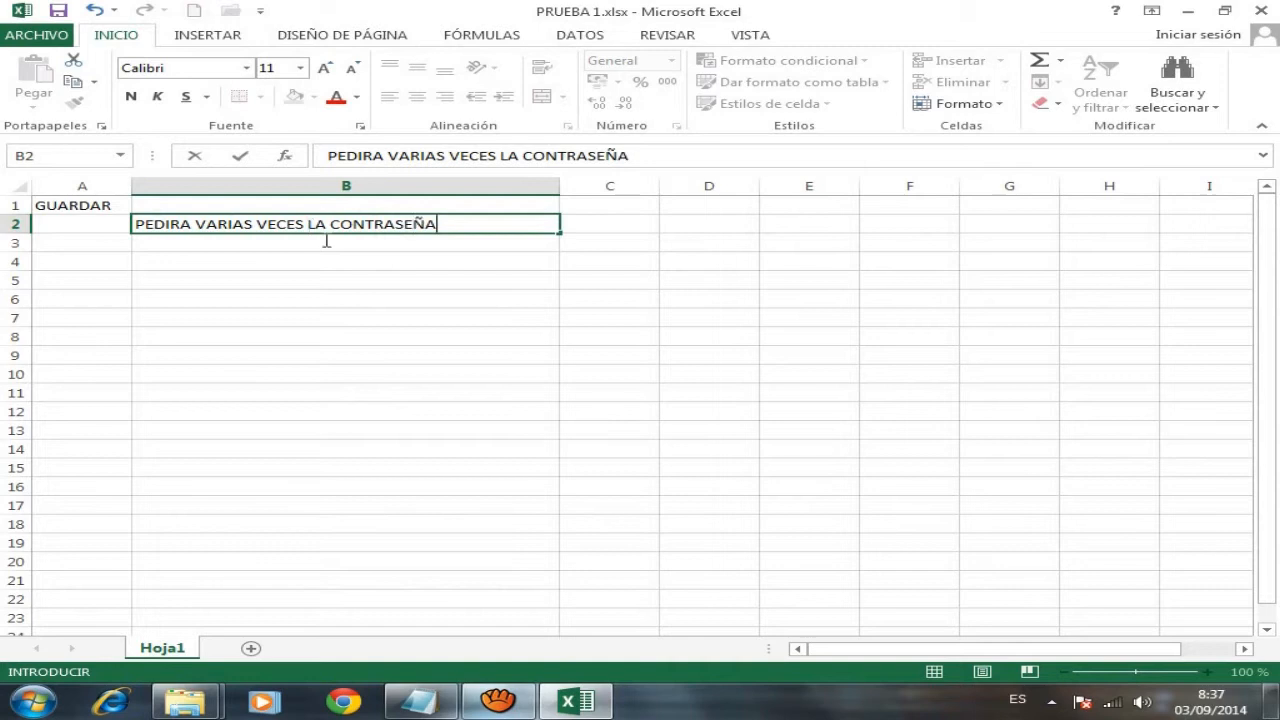
{"action": "left_click", "coordinate": [368, 258]}
{"action": "left_click", "coordinate": [387, 239]}
{"action": "left_click", "coordinate": [389, 233]}
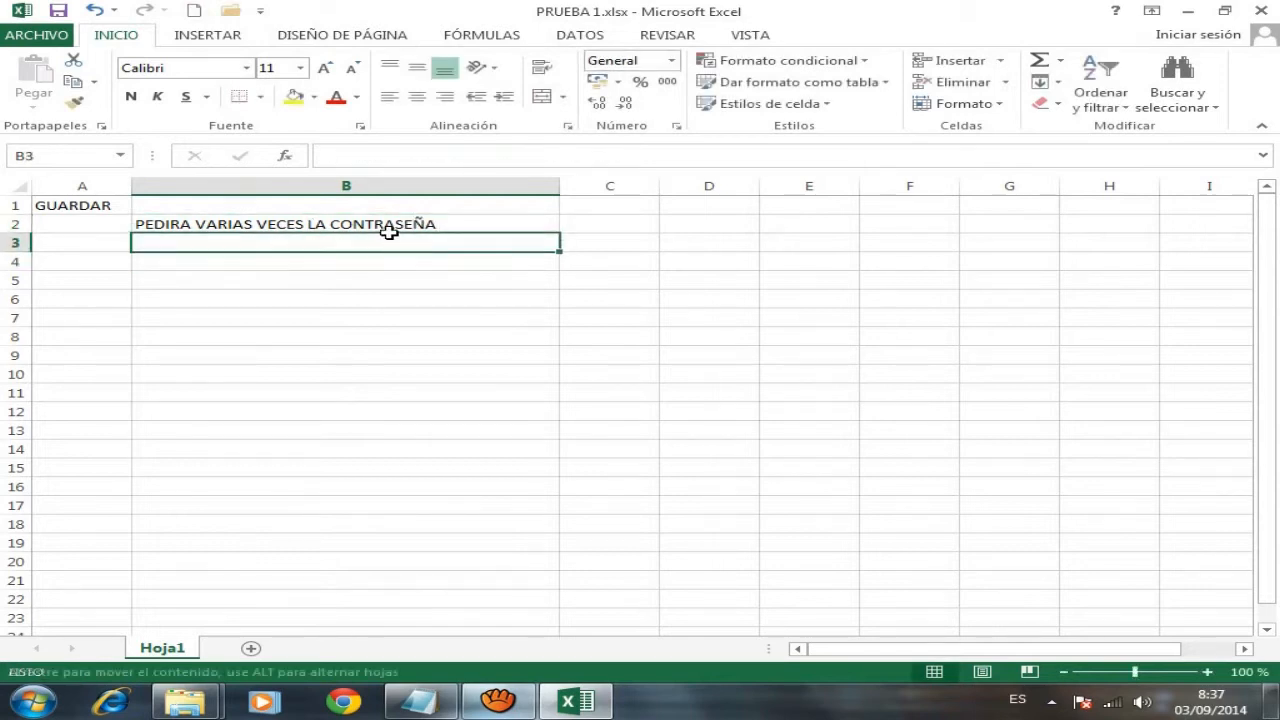
{"action": "left_click", "coordinate": [393, 229]}
{"action": "left_click", "coordinate": [1259, 9]}
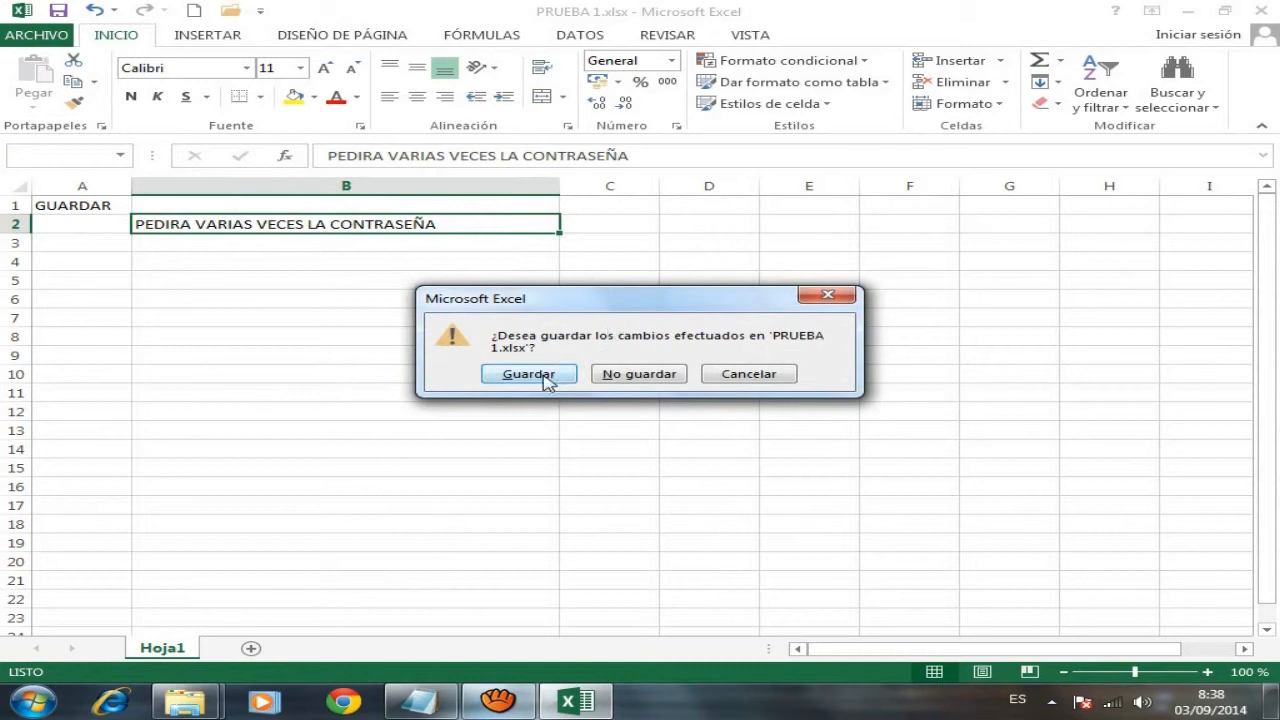
{"action": "left_click", "coordinate": [546, 380]}
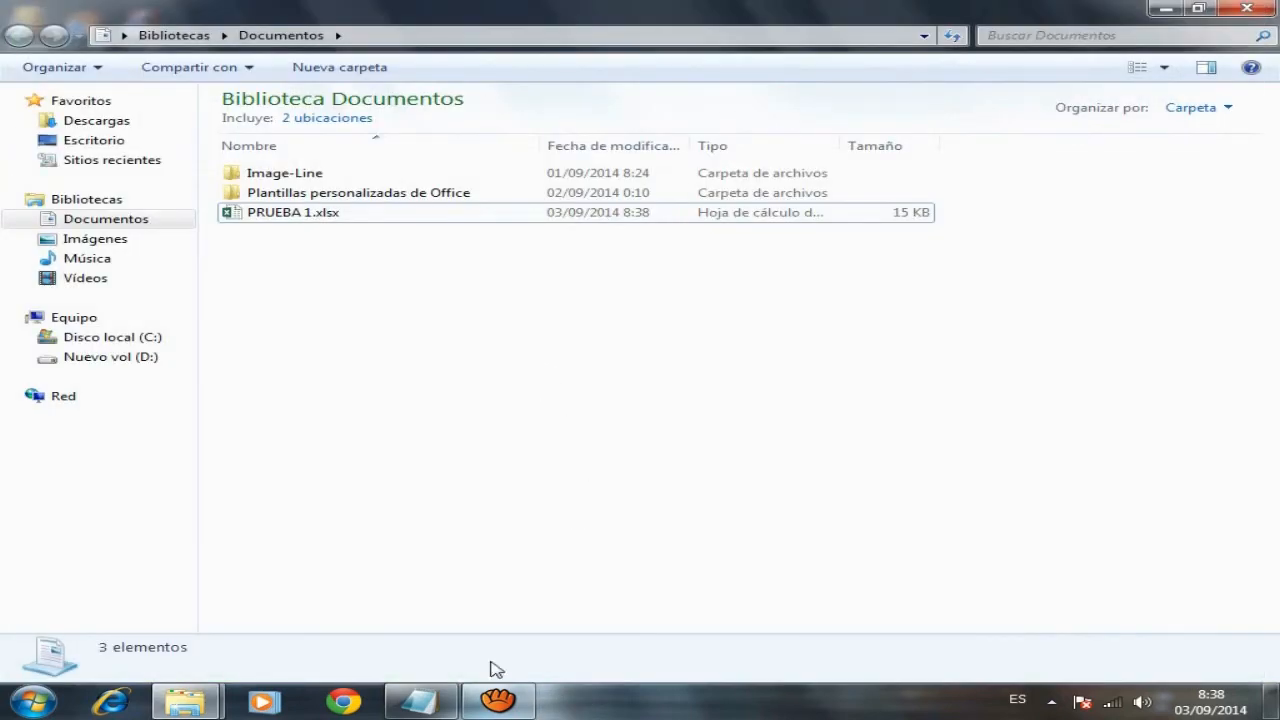
- Select section 4 of the Notepad lesson, about closing a workbook
{"action": "left_click", "coordinate": [420, 700]}
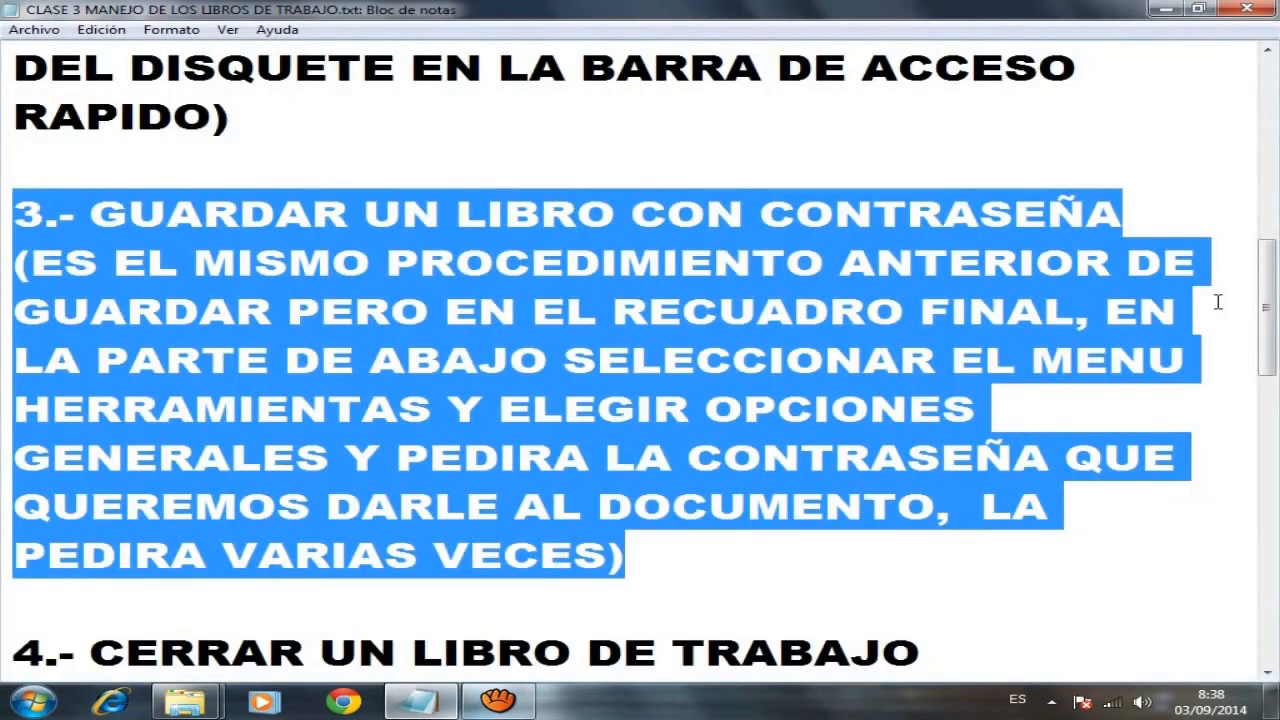
{"action": "left_click_drag", "start_coordinate": [1266, 301], "coordinate": [1270, 405]}
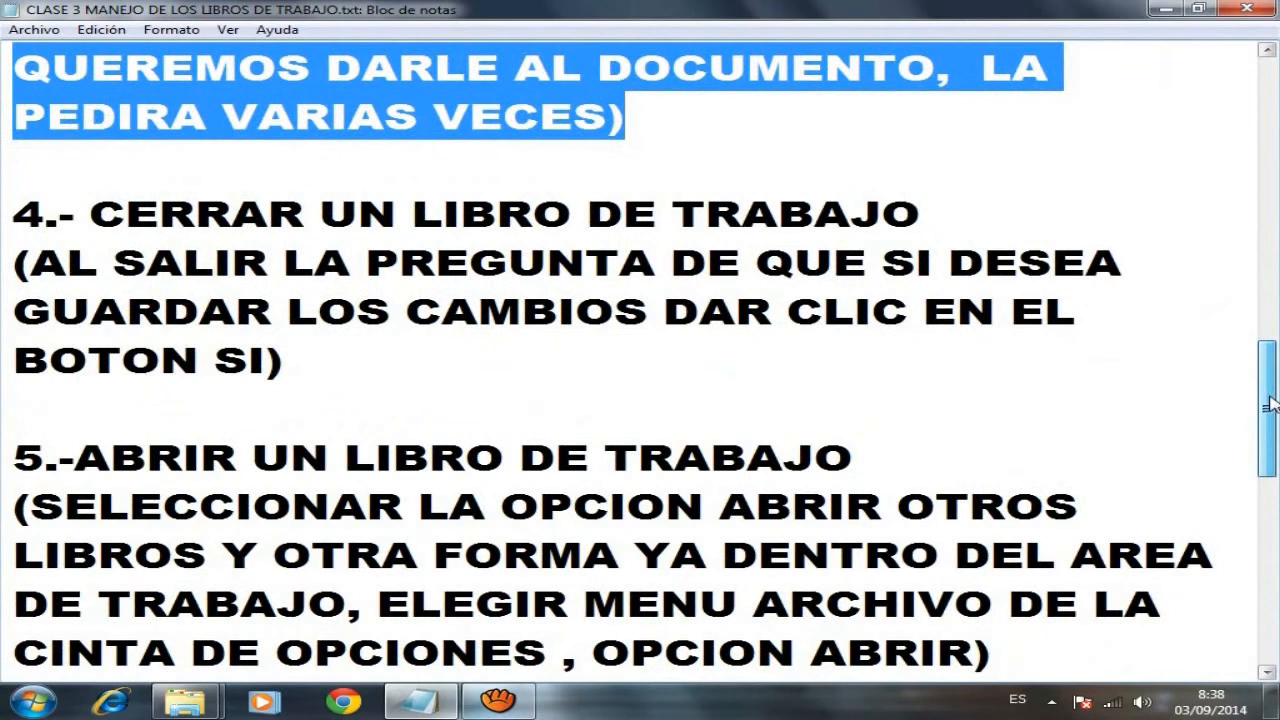
{"action": "left_click_drag", "start_coordinate": [13, 212], "coordinate": [864, 381]}
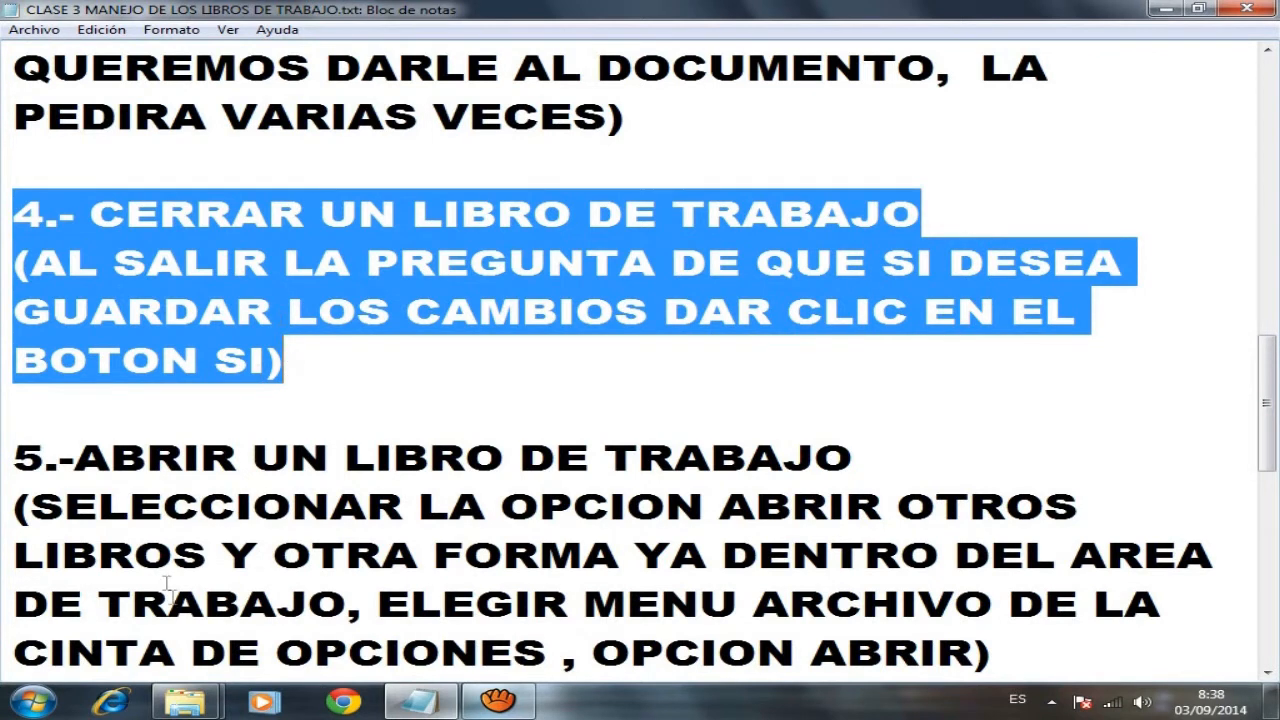
- Return to the Documentos library window through the taskbar previews
{"action": "mouse_move", "coordinate": [185, 702]}
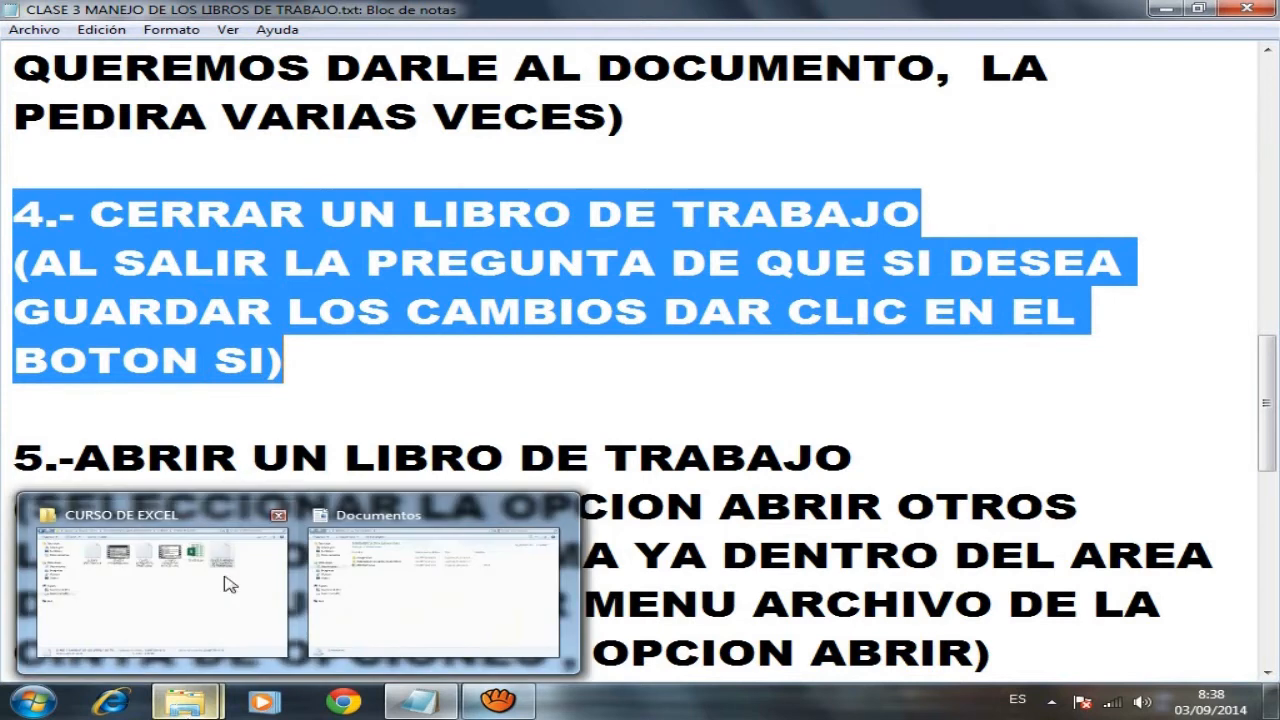
{"action": "mouse_move", "coordinate": [229, 585]}
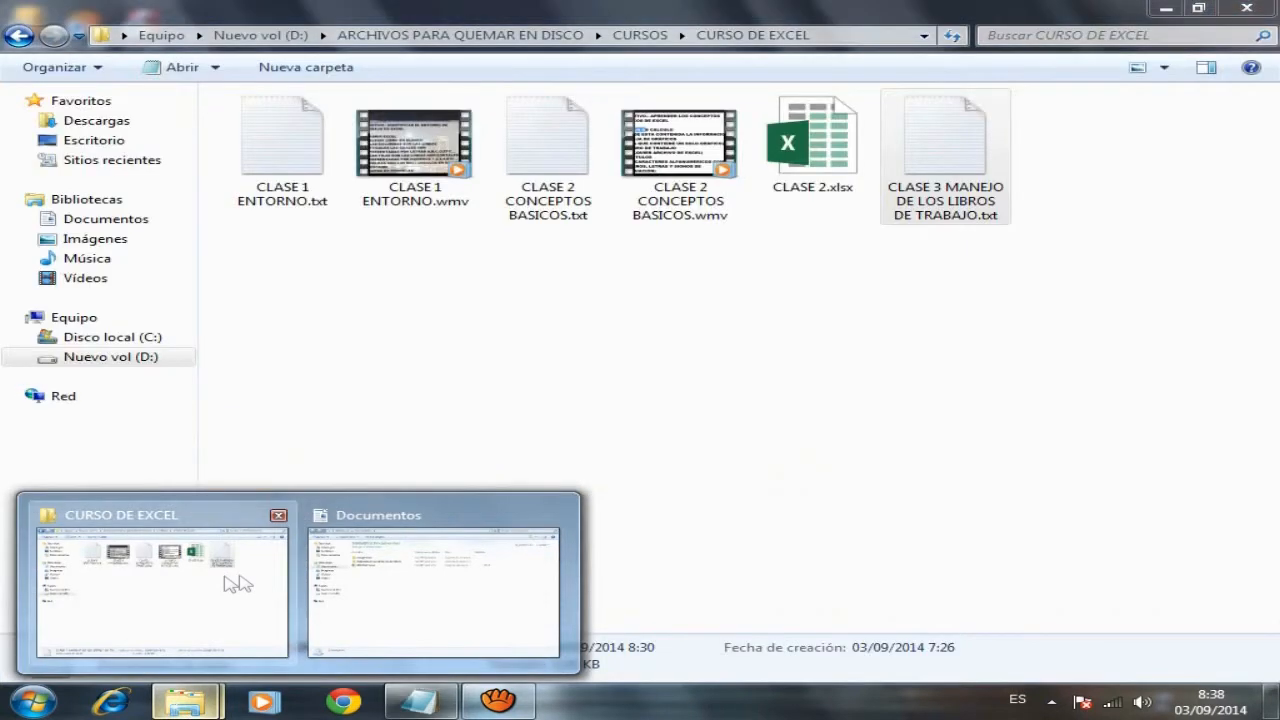
{"action": "left_click", "coordinate": [229, 585]}
{"action": "mouse_move", "coordinate": [185, 702]}
{"action": "left_click", "coordinate": [360, 617]}
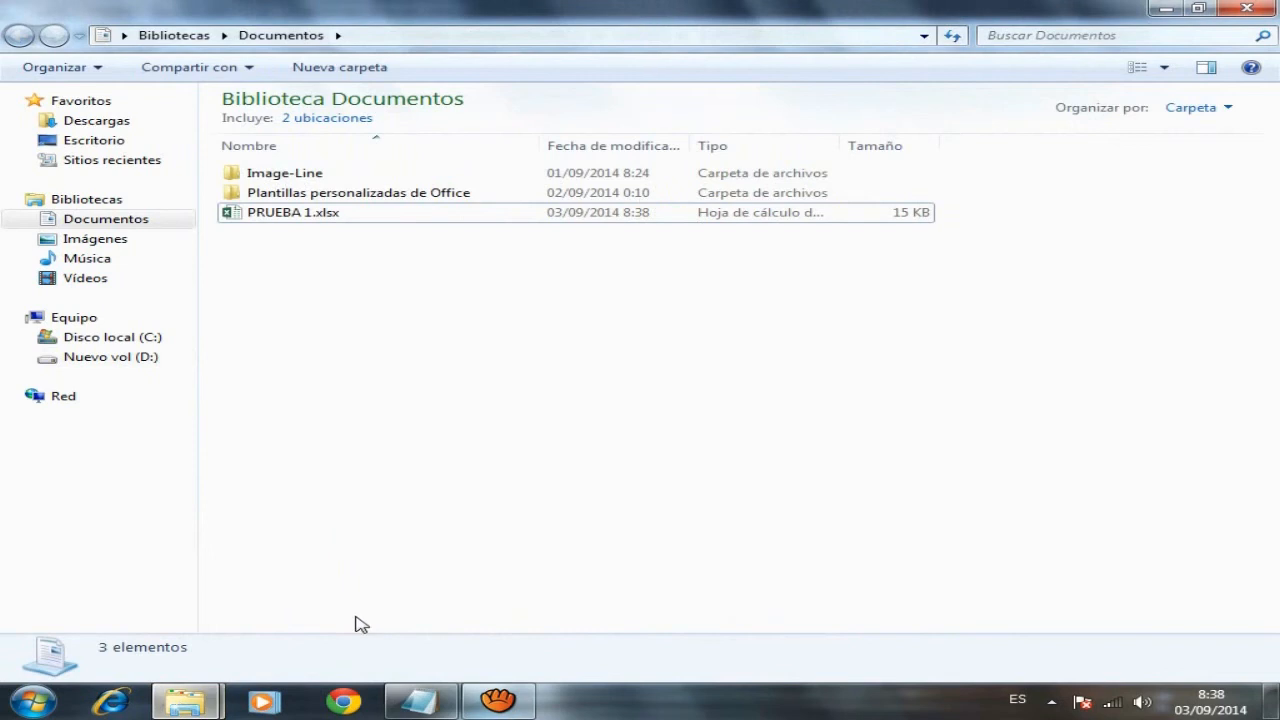
- Open PRUEBA 1.xlsx from Explorer and enter its opening and write-access passwords
{"action": "left_click", "coordinate": [299, 218]}
{"action": "double_click", "coordinate": [299, 214]}
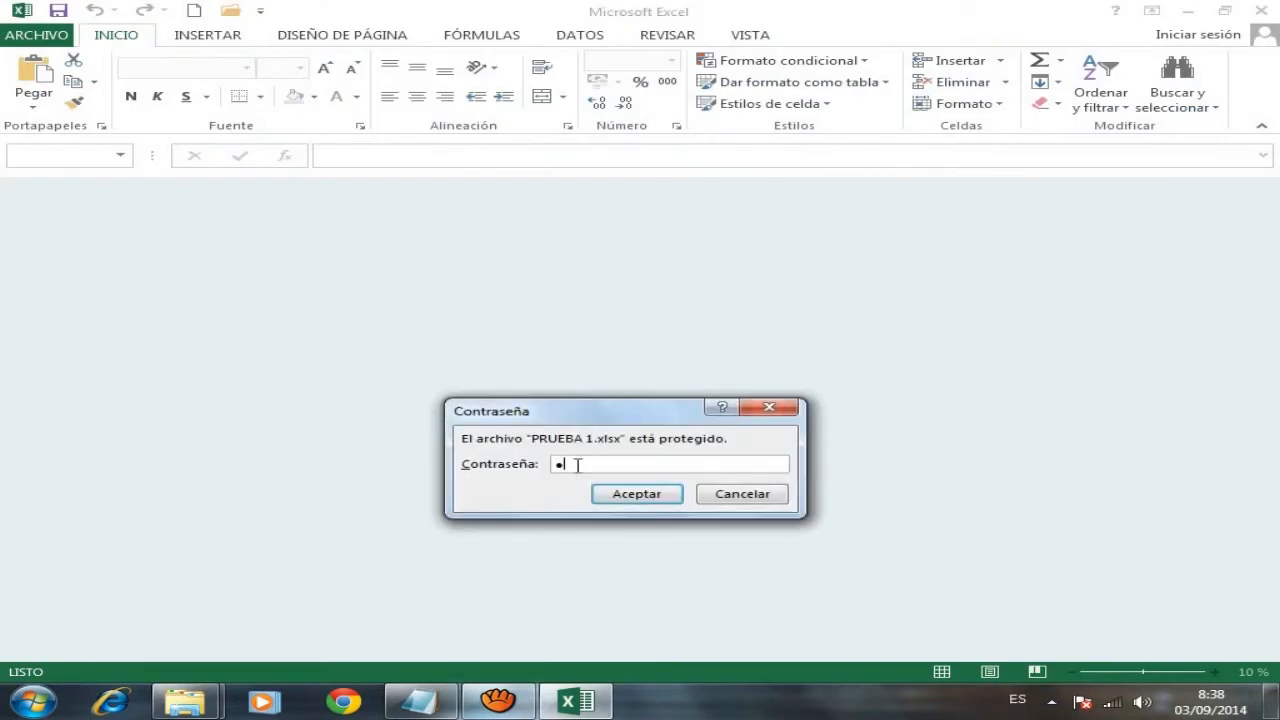
{"action": "left_click", "coordinate": [645, 496]}
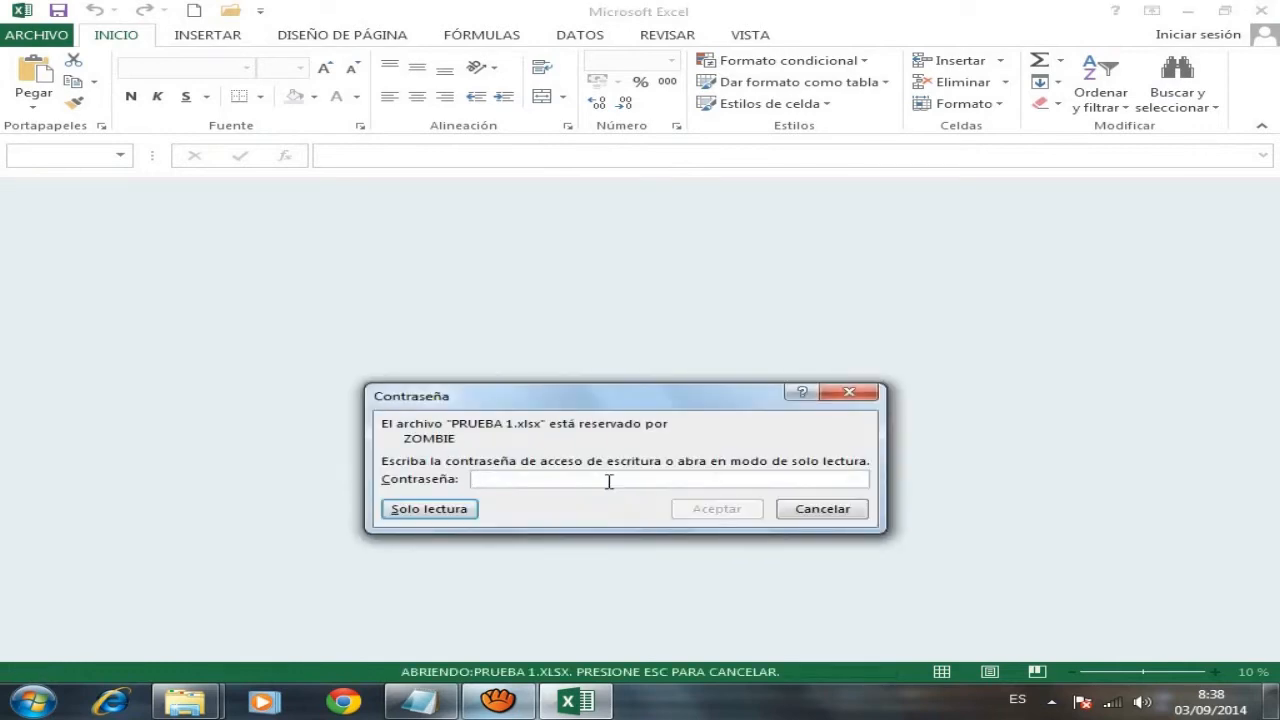
{"action": "type", "text": "1"}
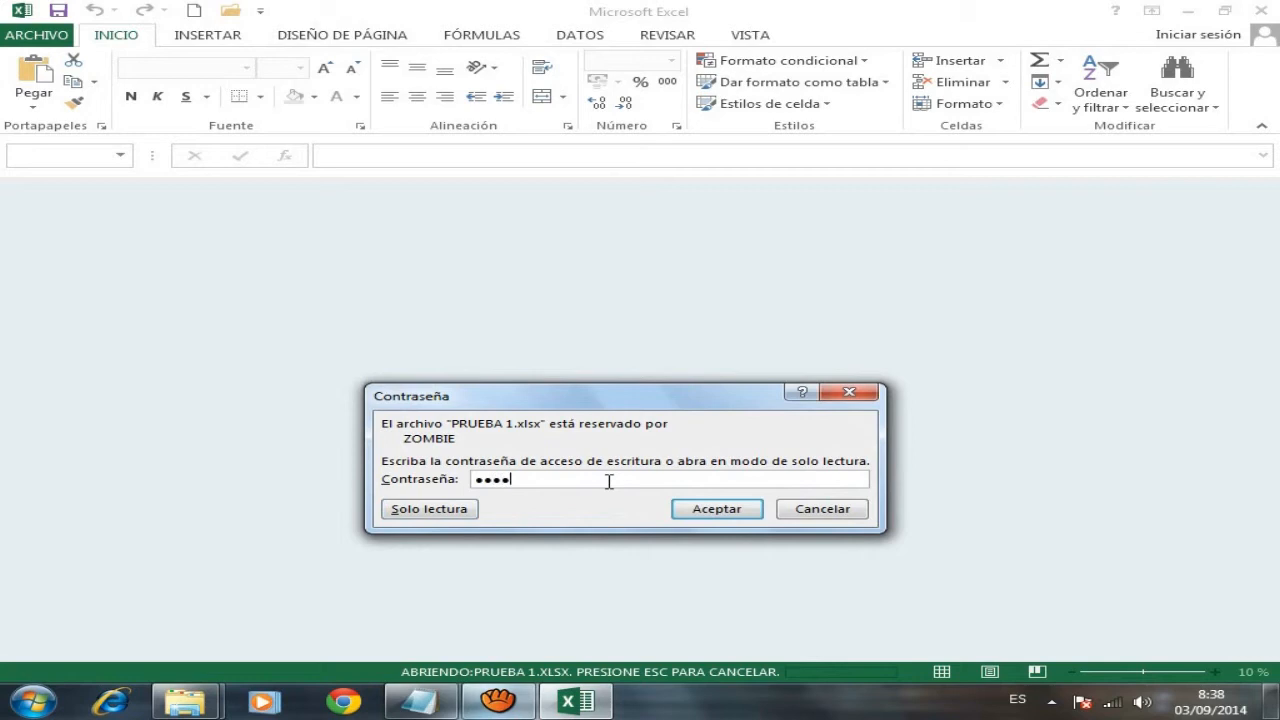
{"action": "left_click", "coordinate": [718, 512]}
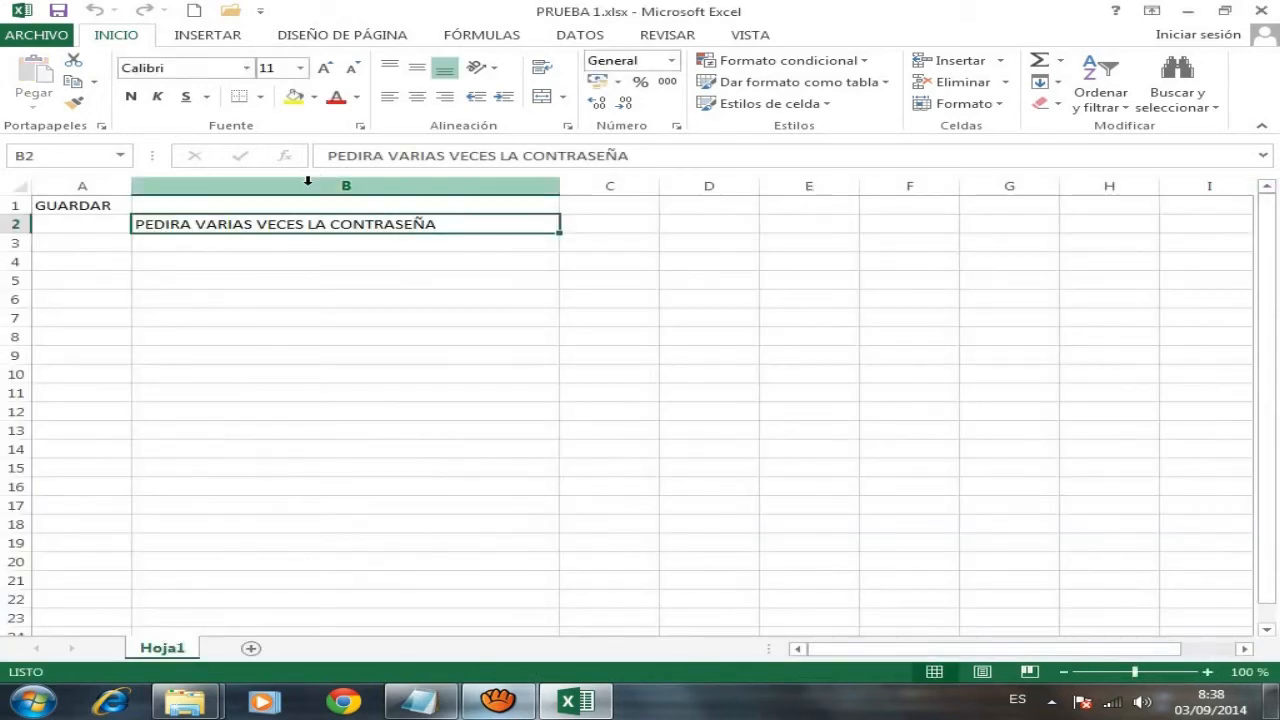
- Enter 'GUARDAR LOS CAMBIOS' in B4, save while closing, then scroll the Notepad notes
{"action": "left_click", "coordinate": [249, 258]}
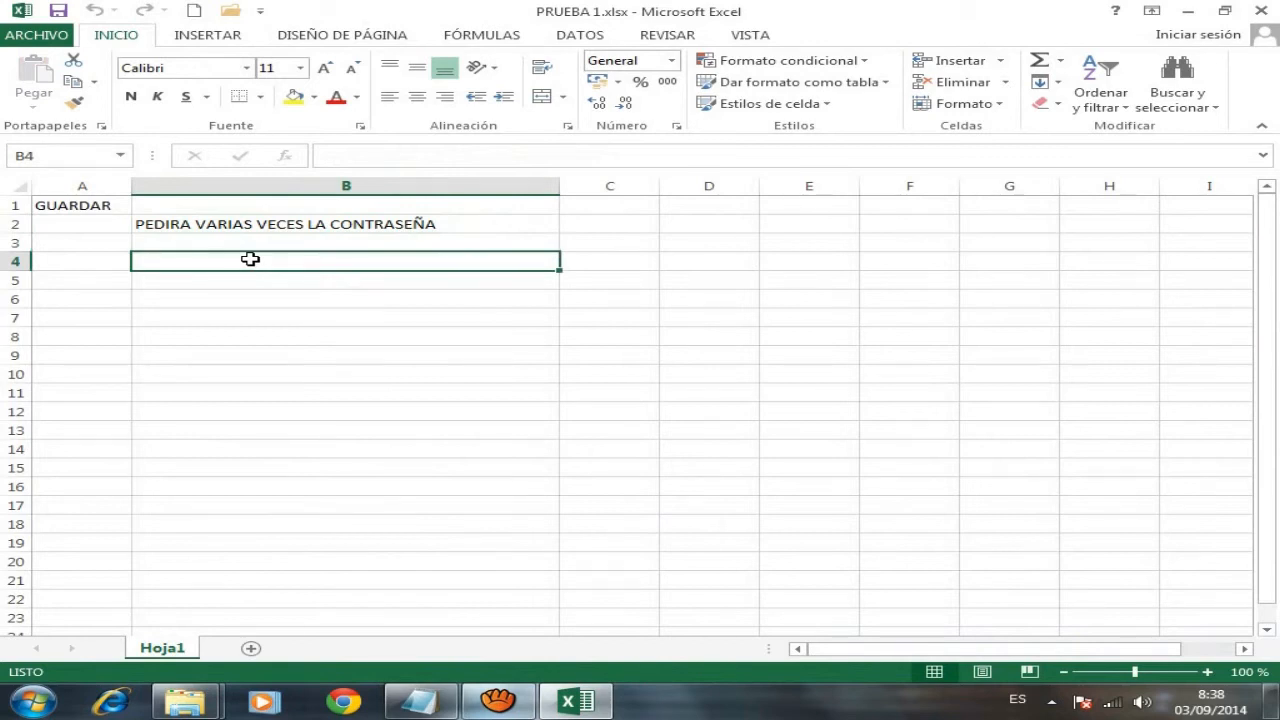
{"action": "type", "text": "GUARDAR LOS CA"}
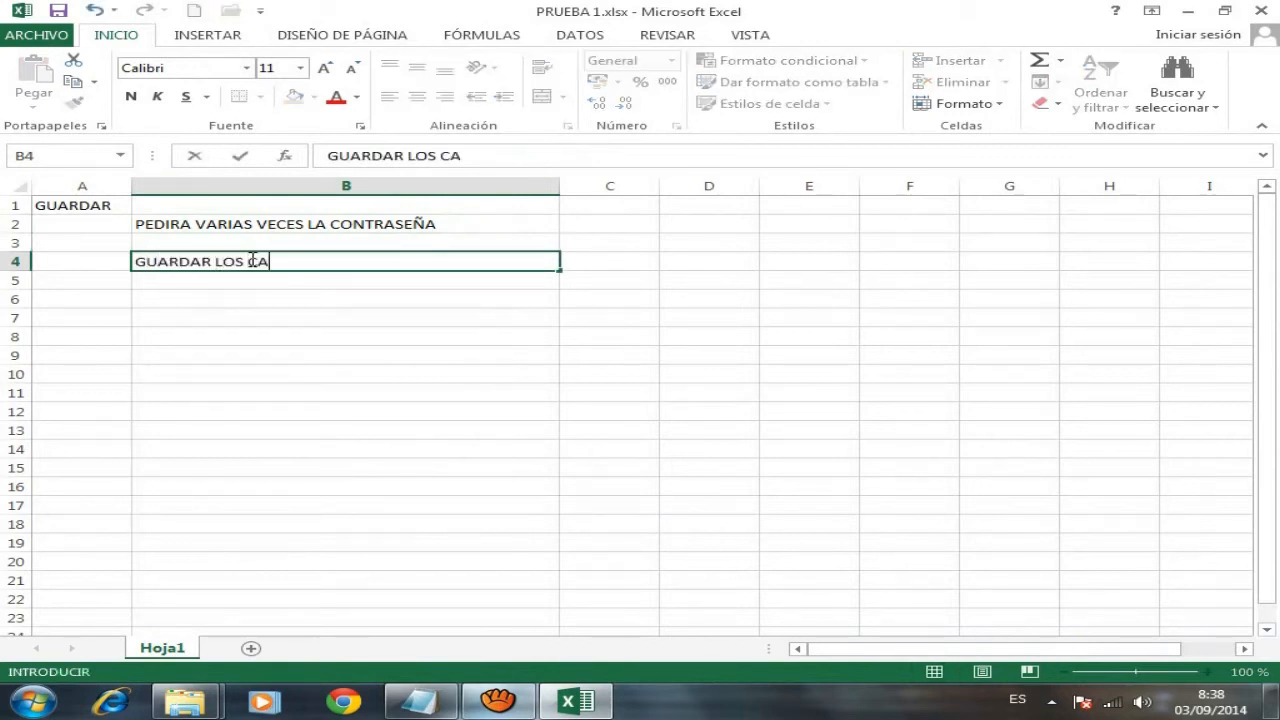
{"action": "type", "text": "MBIOS"}
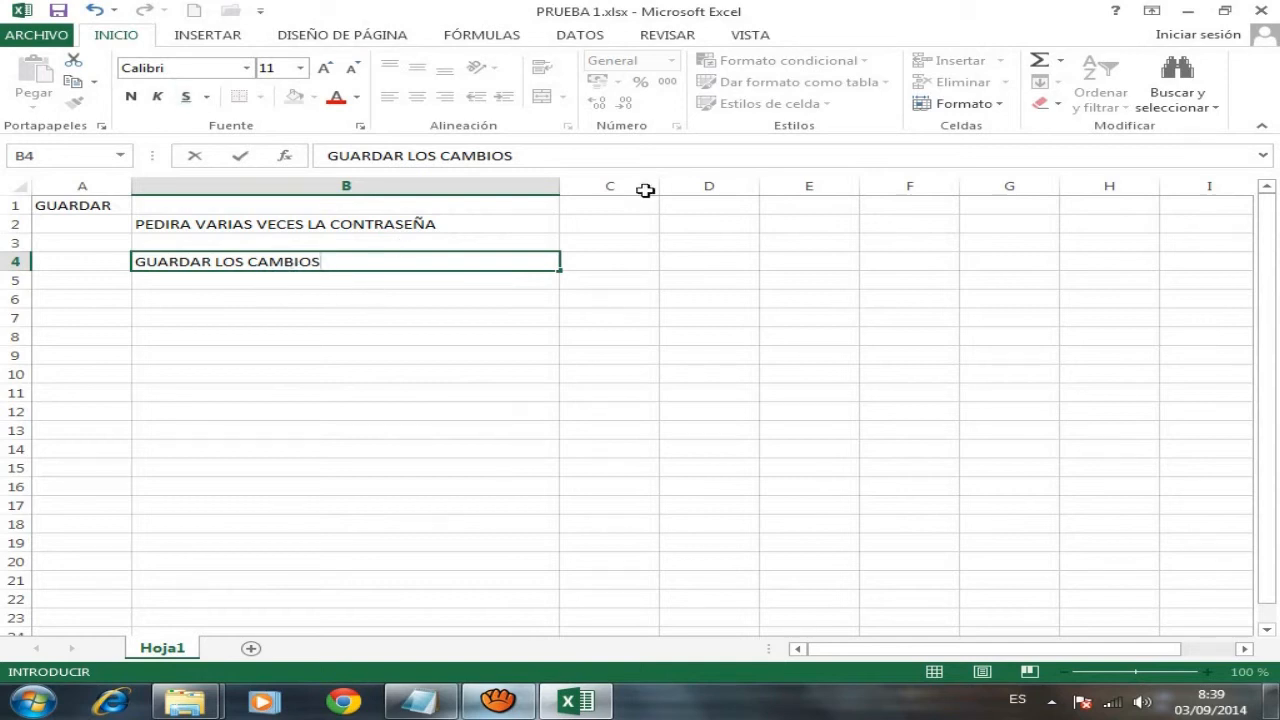
{"action": "left_click", "coordinate": [1262, 12]}
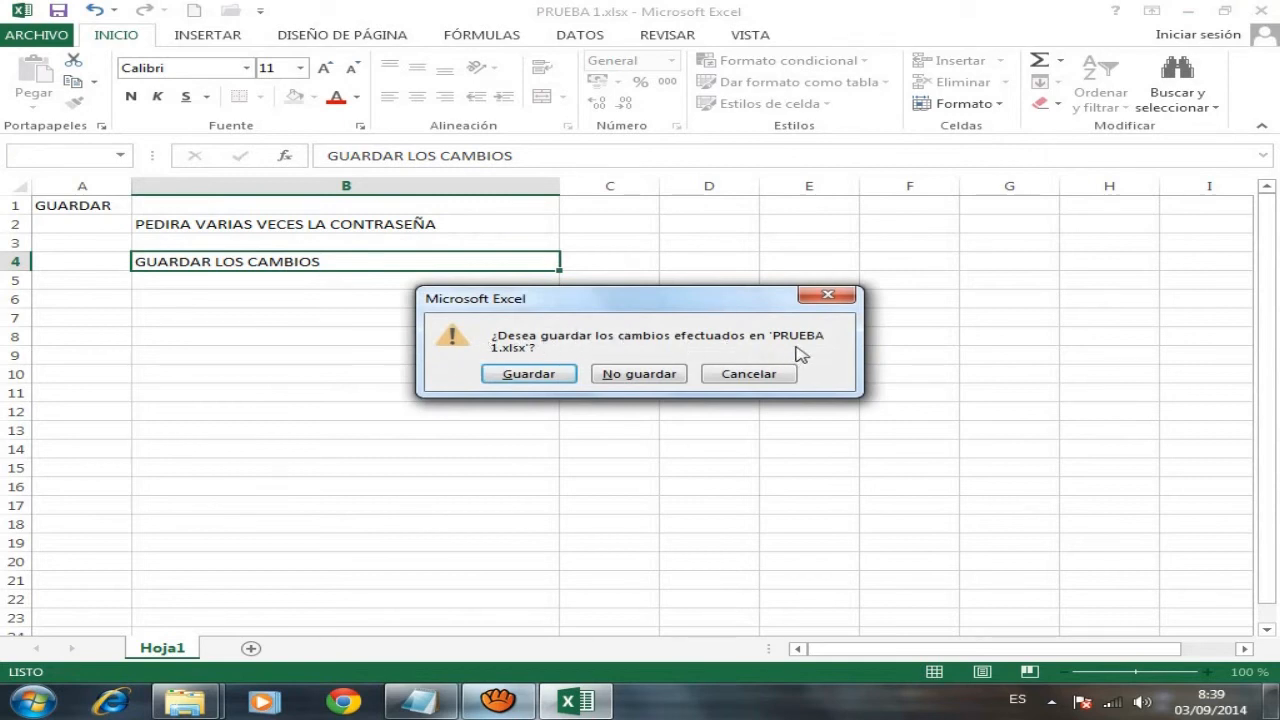
{"action": "left_click", "coordinate": [536, 377]}
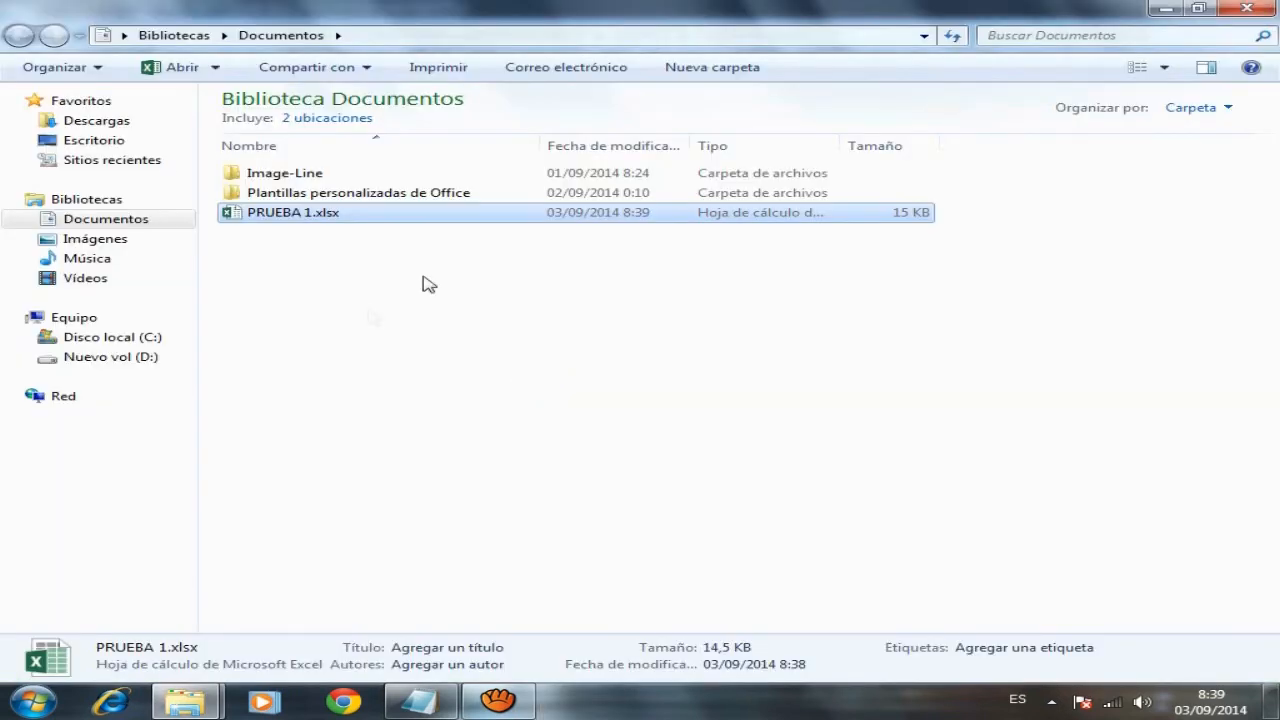
{"action": "left_click", "coordinate": [420, 701]}
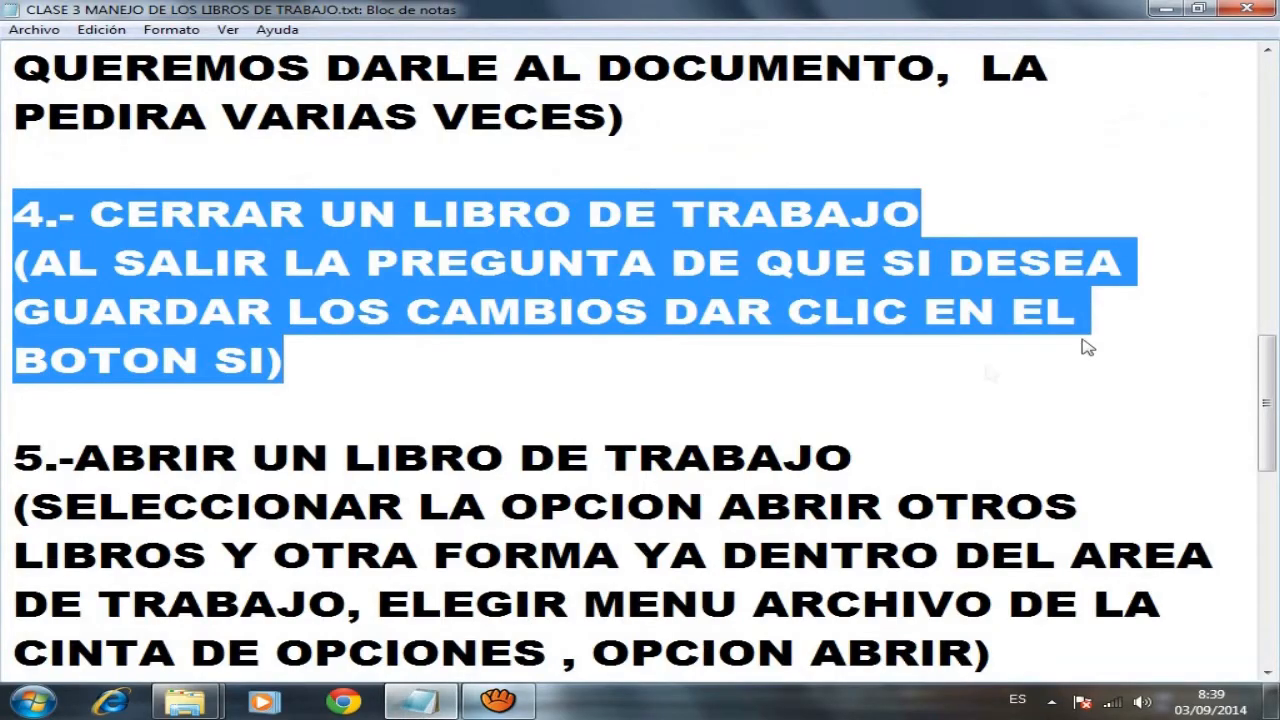
{"action": "left_click_drag", "start_coordinate": [1277, 368], "coordinate": [1277, 428]}
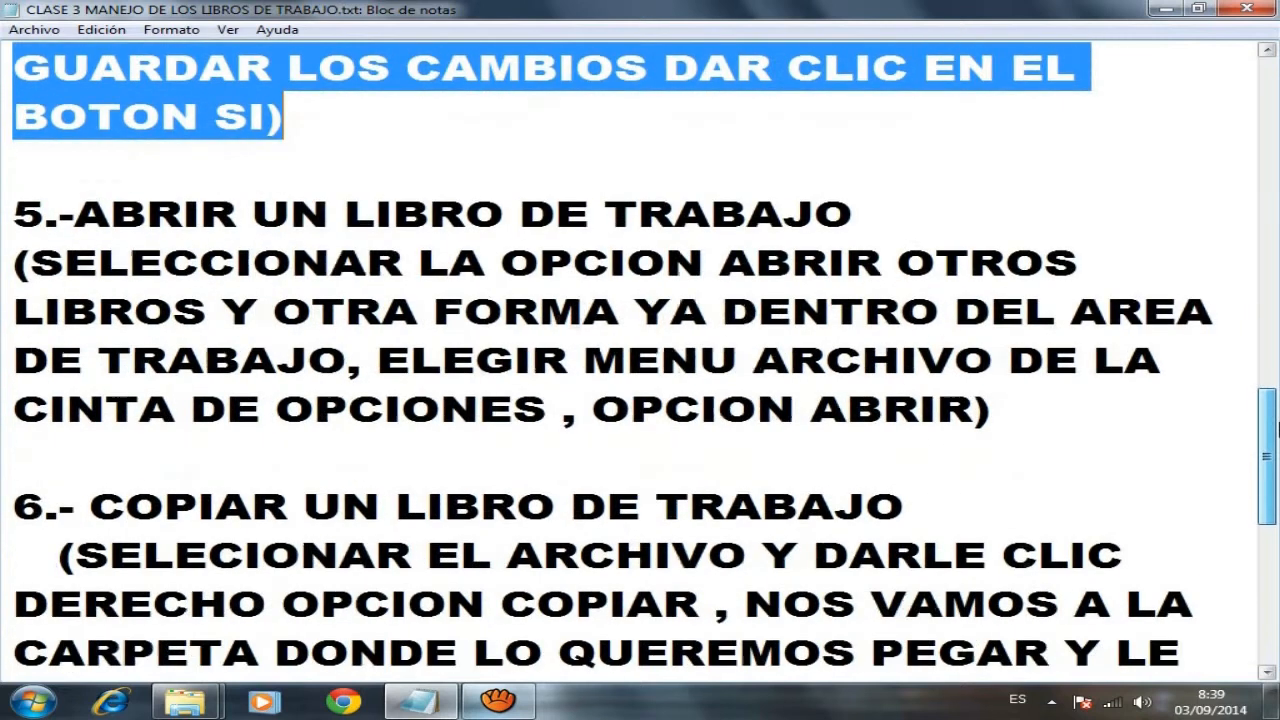
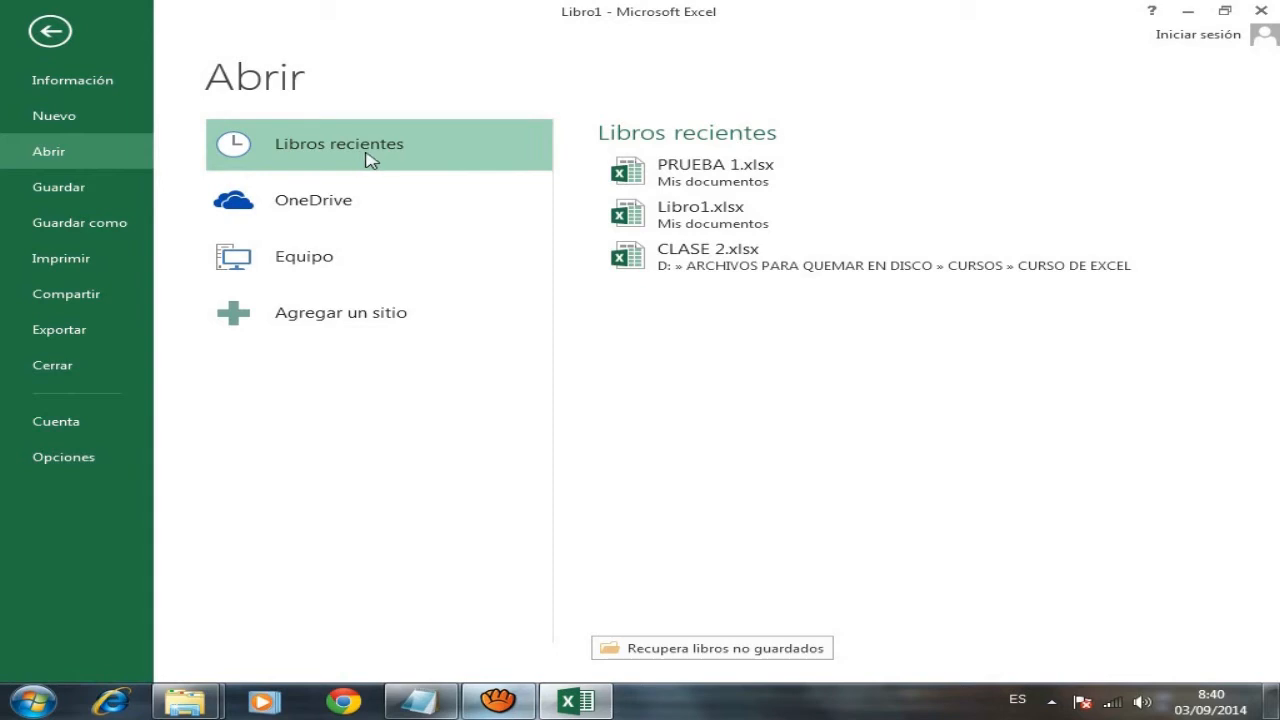
- Open PRUEBA 1.xlsx from Documentos via Equipo > Examinar, entering its opening and write-access passwords
{"action": "left_click", "coordinate": [325, 270]}
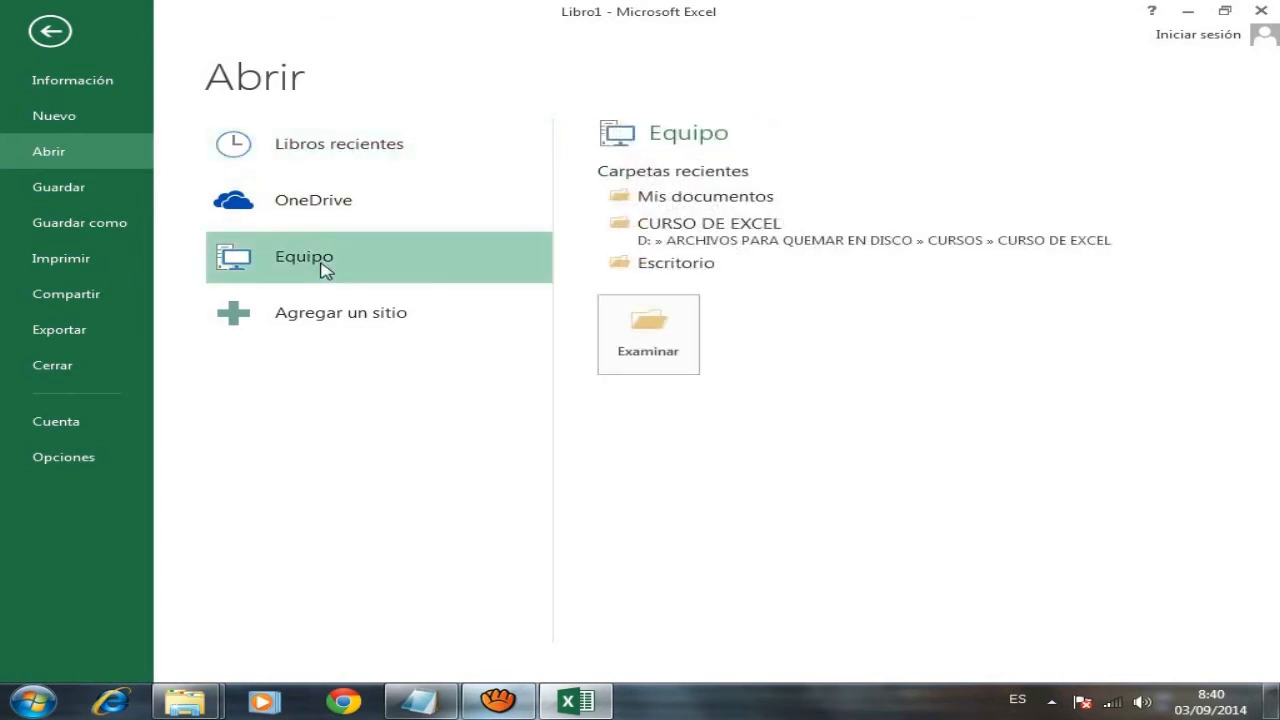
{"action": "left_click", "coordinate": [645, 342]}
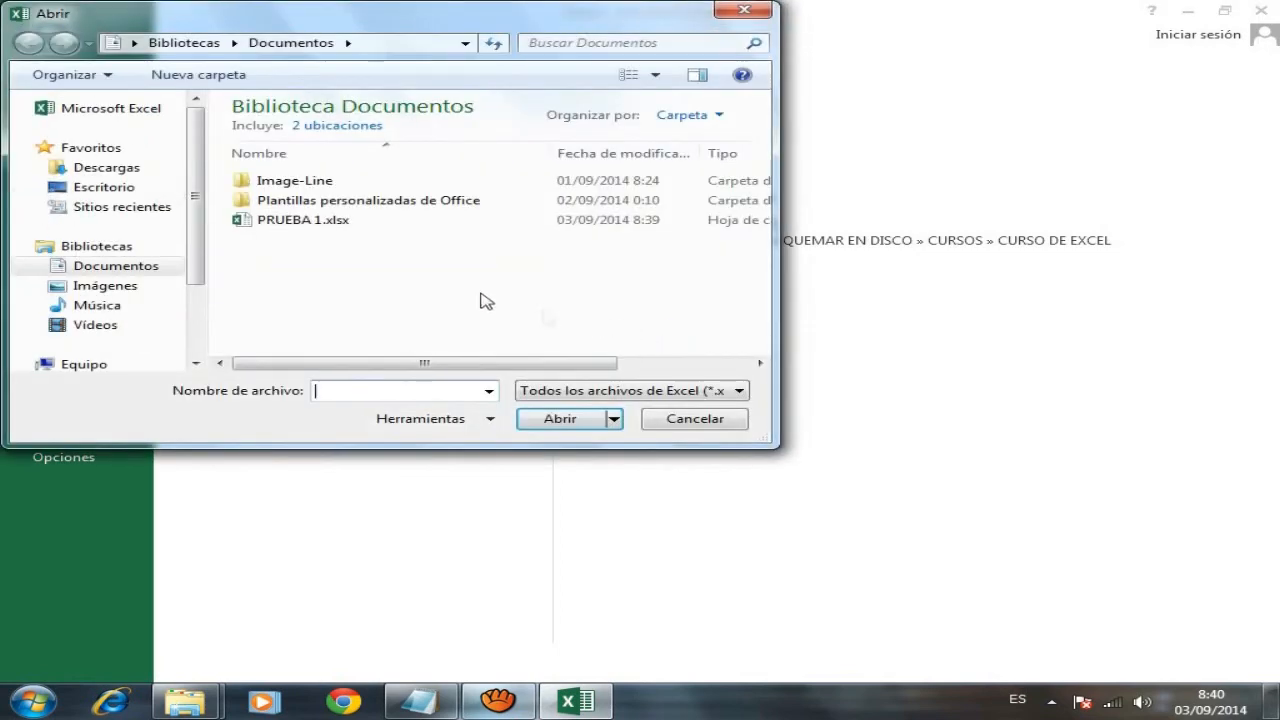
{"action": "left_click", "coordinate": [296, 222]}
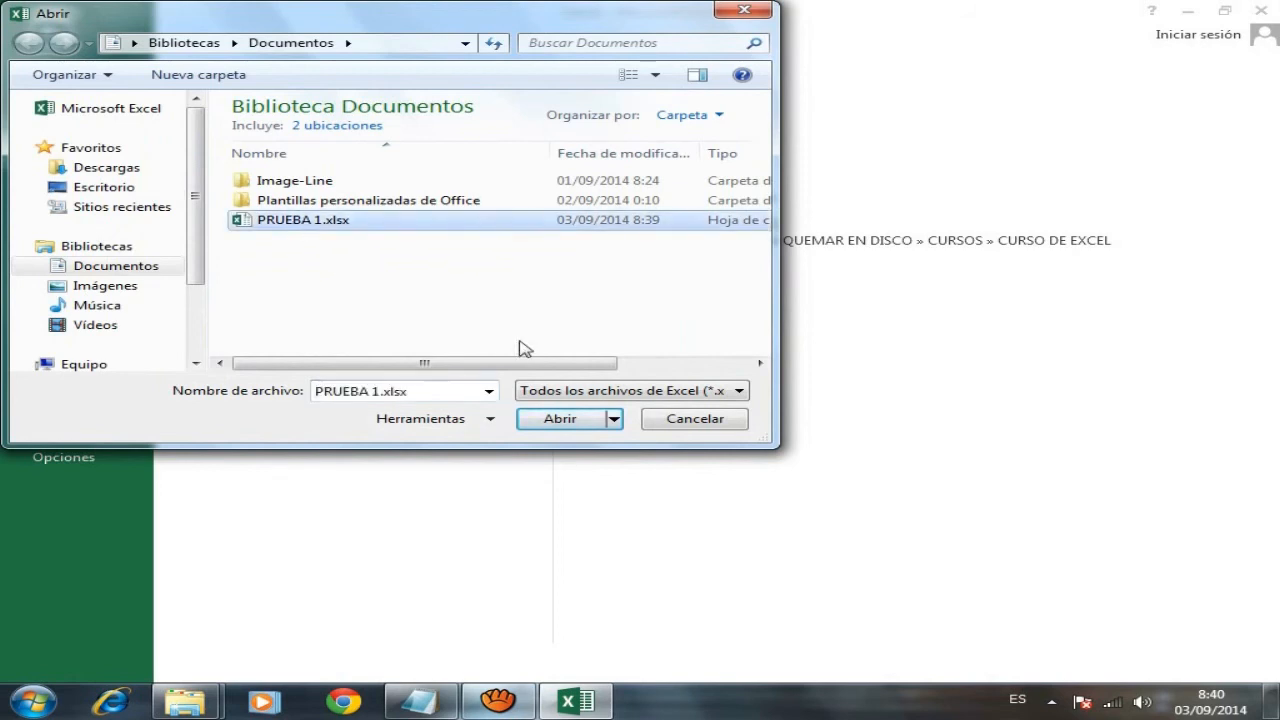
{"action": "left_click", "coordinate": [563, 420]}
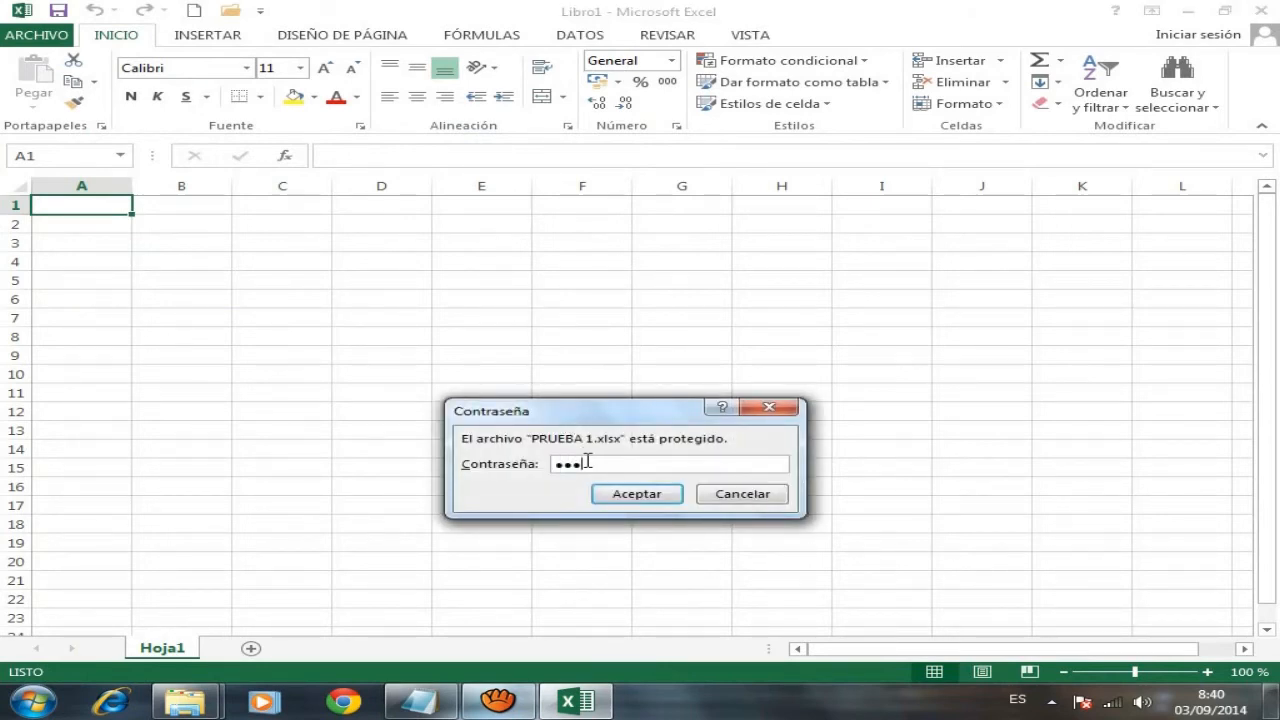
{"action": "left_click", "coordinate": [635, 494]}
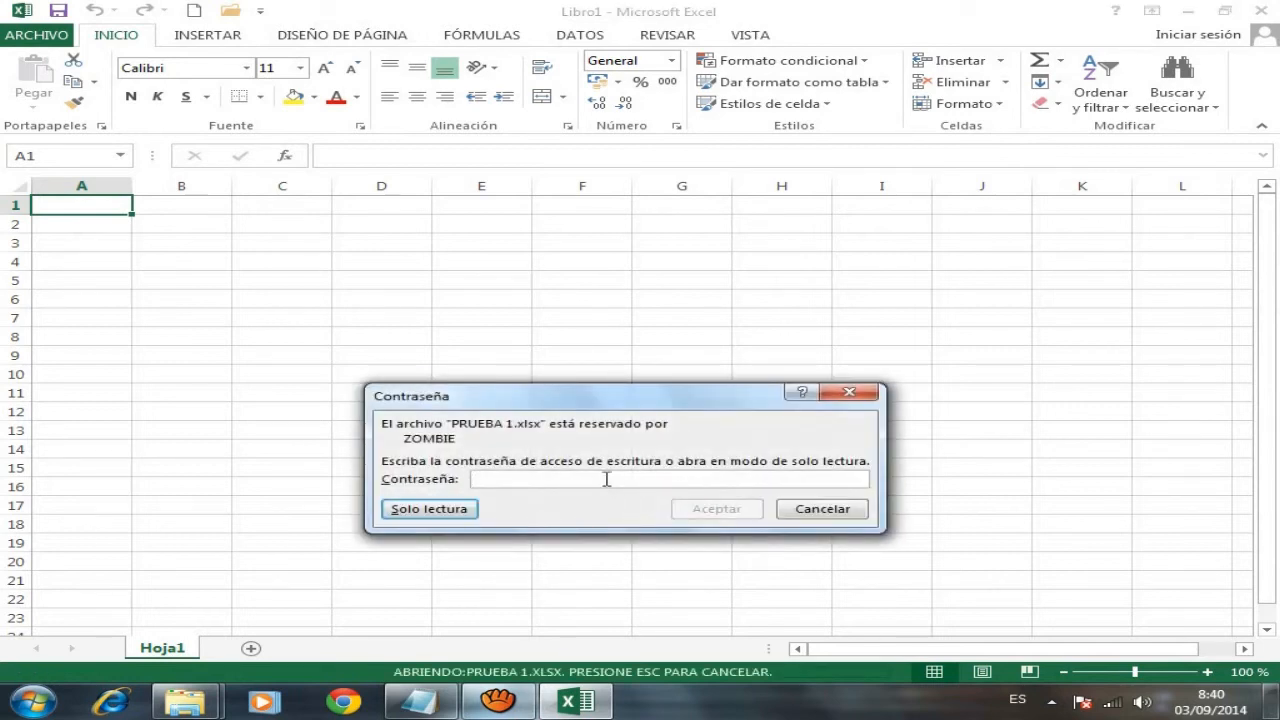
{"action": "type", "text": "1"}
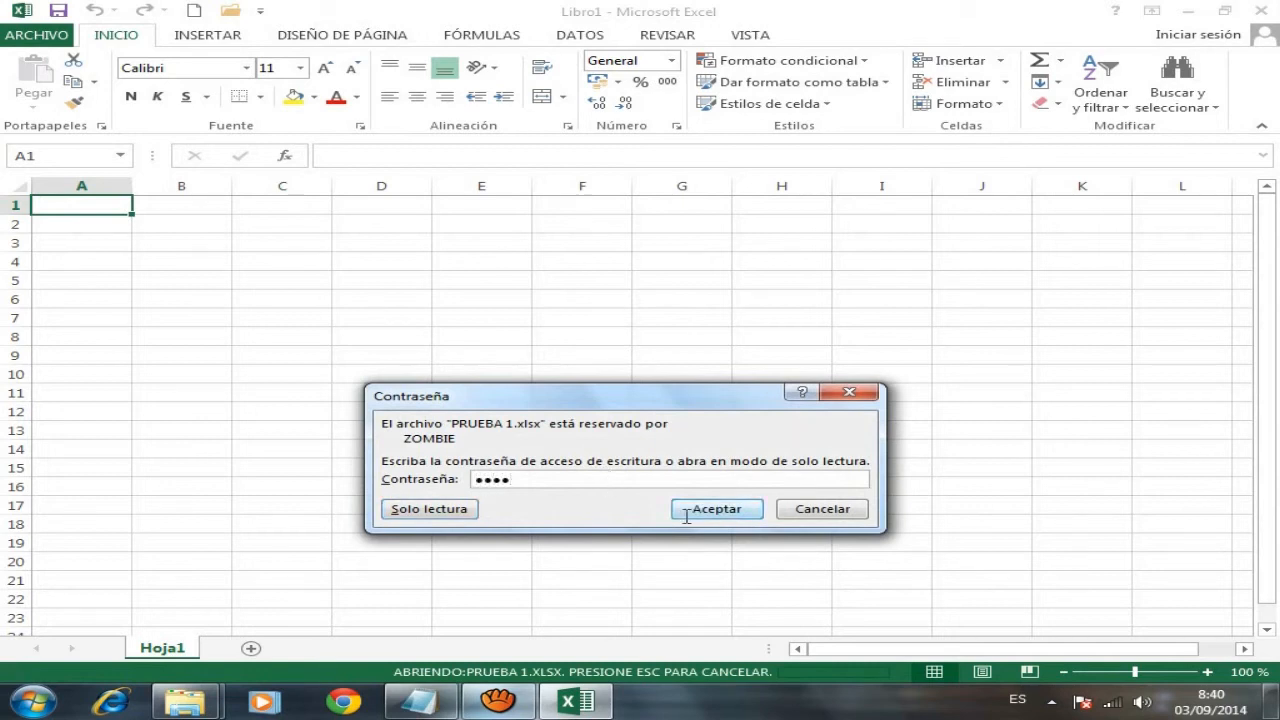
{"action": "left_click", "coordinate": [695, 512]}
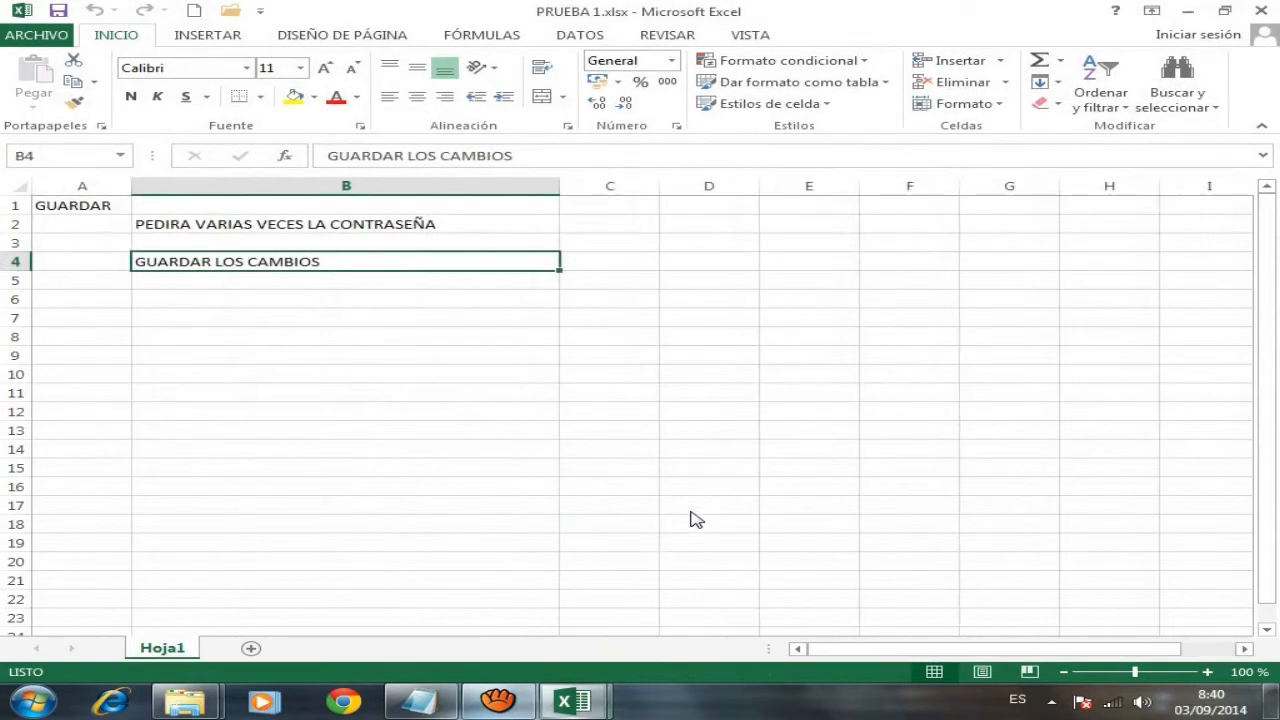
- Make row 6 much taller and column B much wider
{"action": "left_click", "coordinate": [286, 301]}
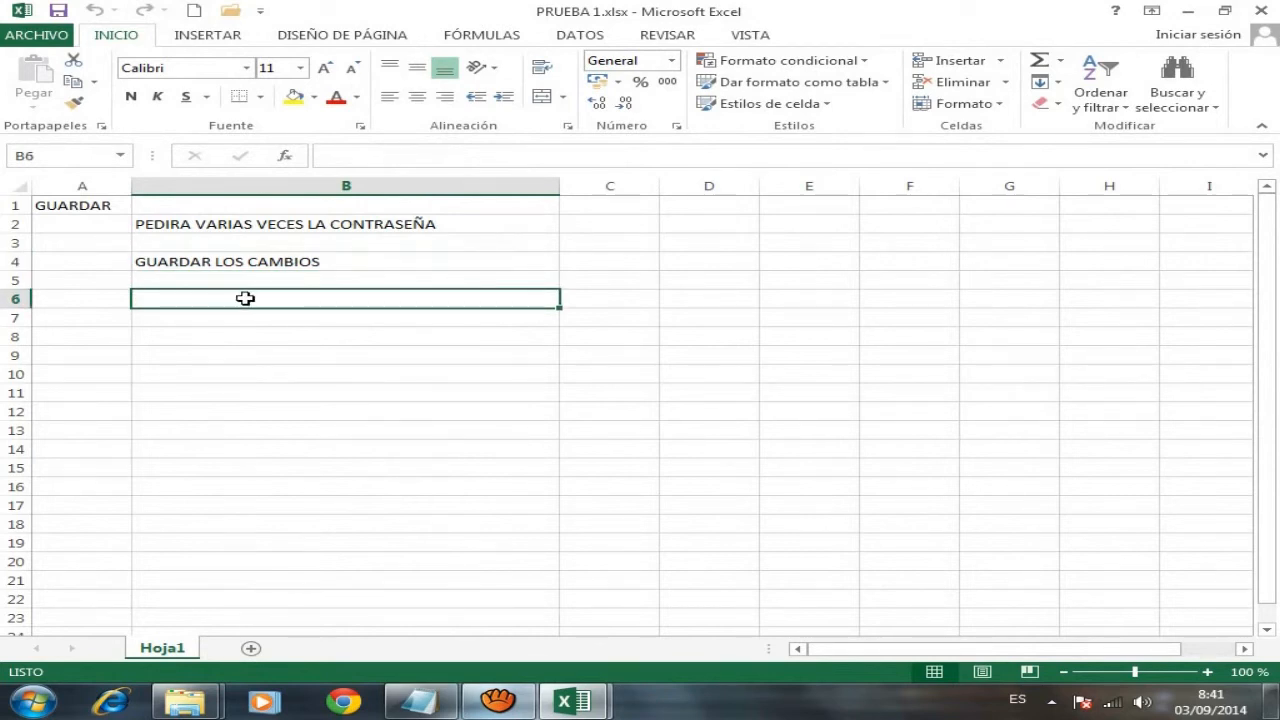
{"action": "double_click", "coordinate": [262, 299]}
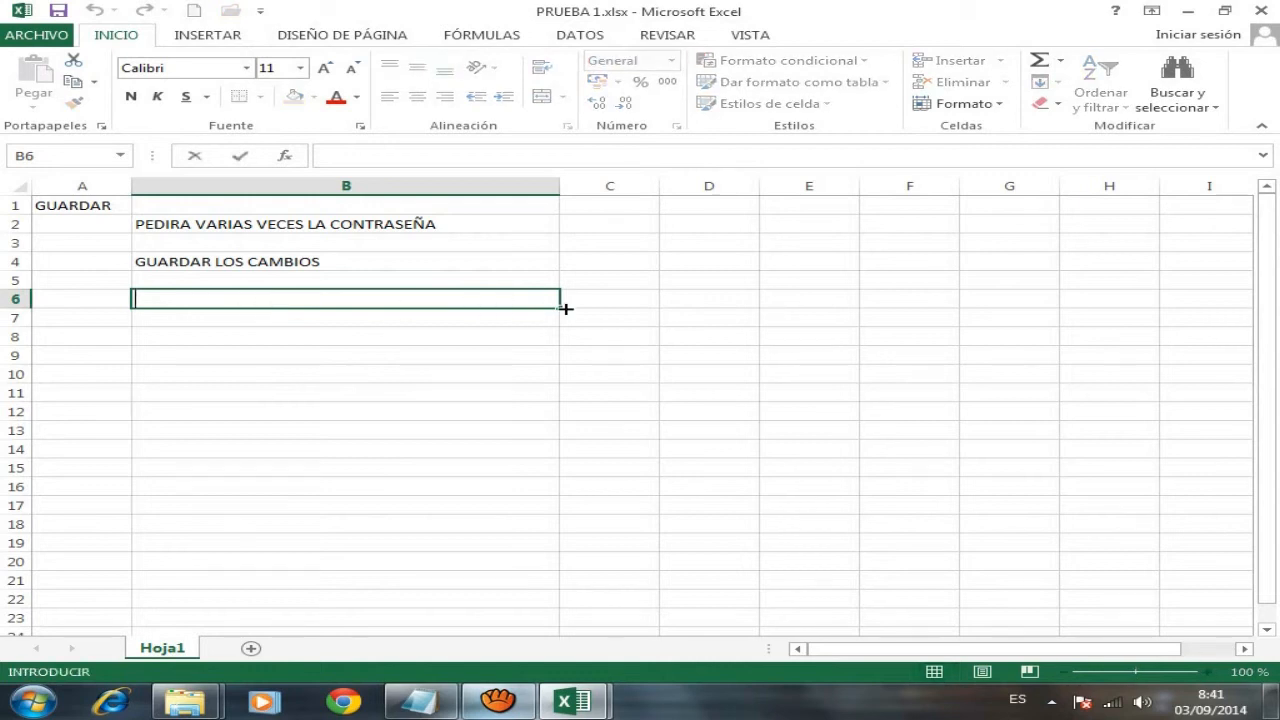
{"action": "left_click_drag", "start_coordinate": [562, 306], "coordinate": [557, 307]}
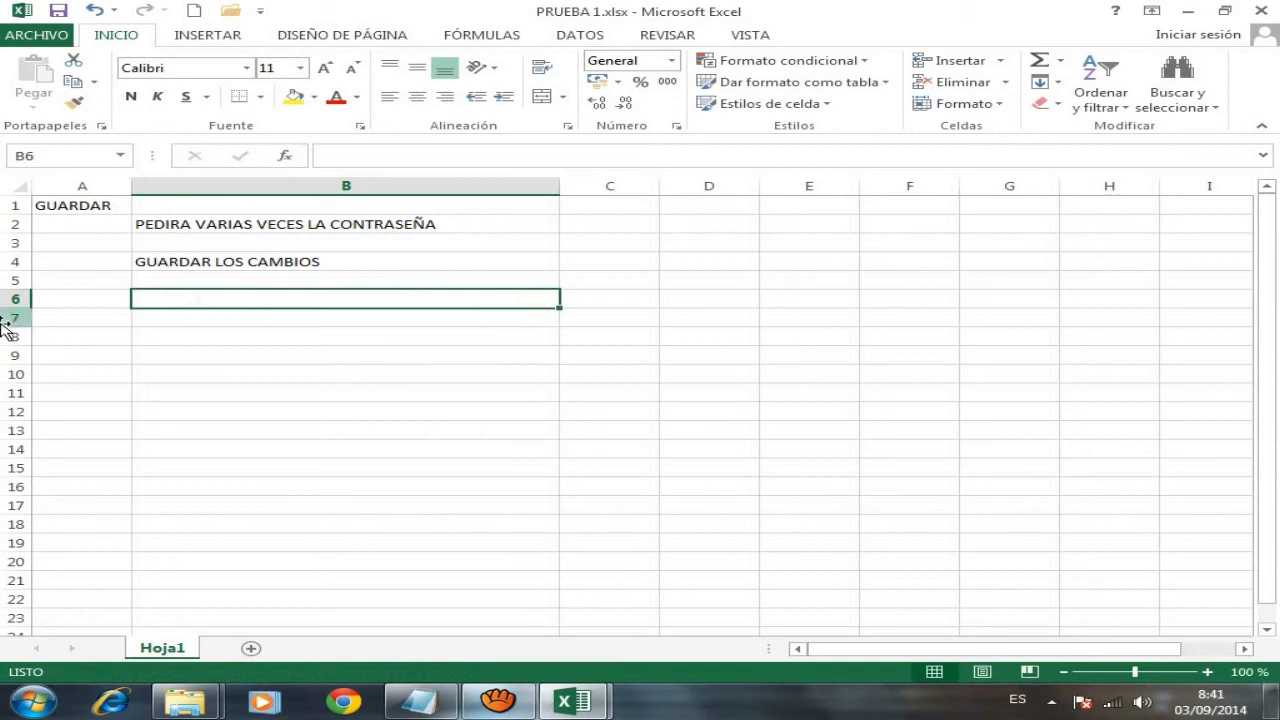
{"action": "left_click_drag", "start_coordinate": [12, 308], "coordinate": [40, 409]}
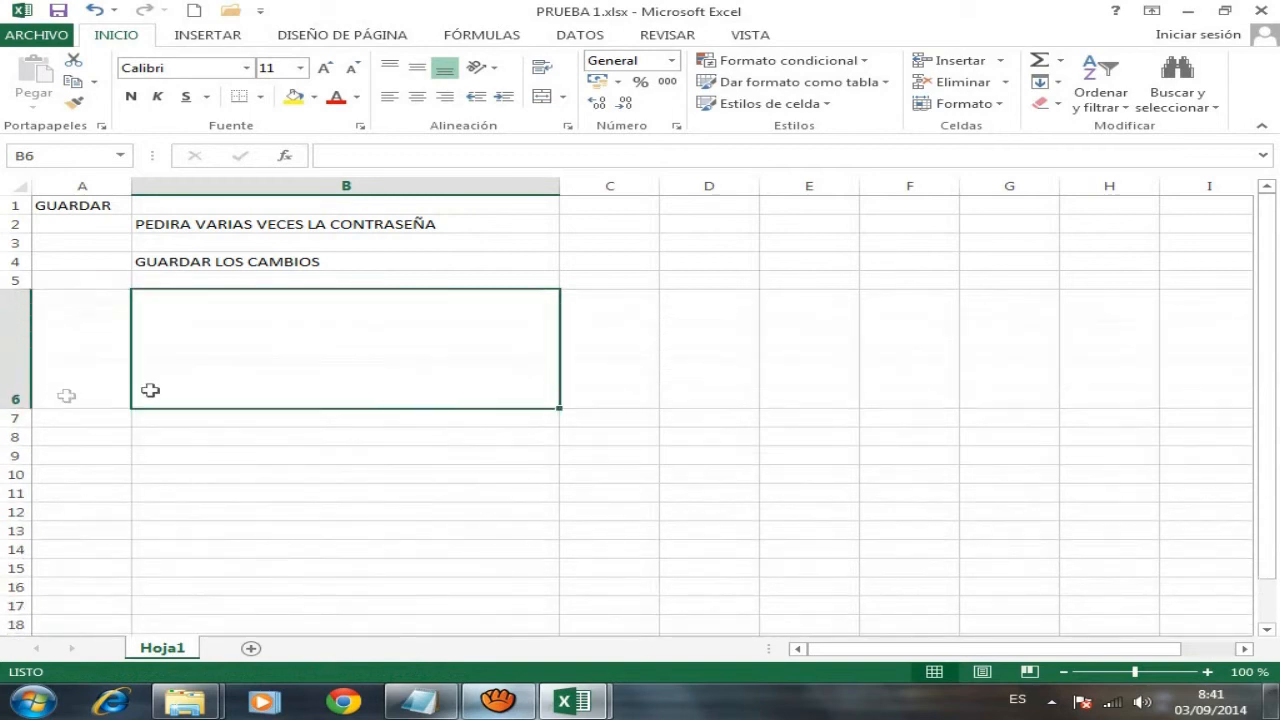
{"action": "left_click_drag", "start_coordinate": [555, 182], "coordinate": [787, 183]}
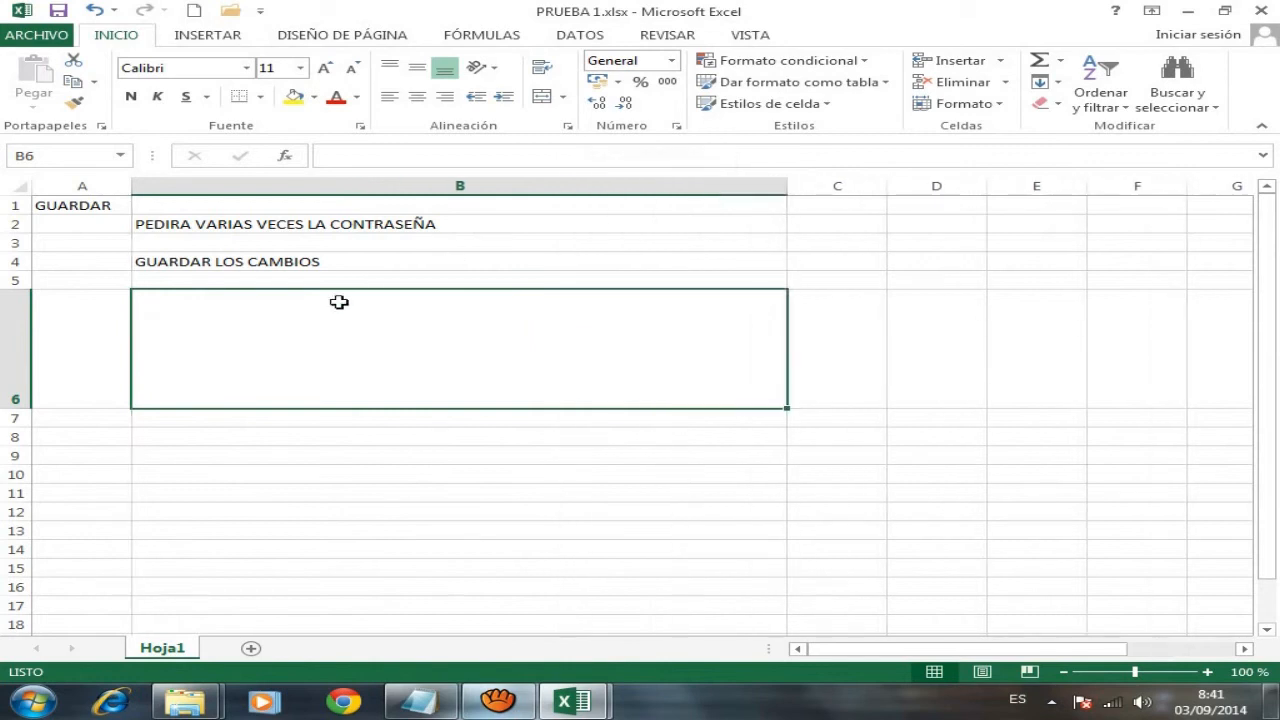
- Type 'LA OTRA FORMA DE GUARDAR MIS CAMBIOS CON EL DIBUJO DEL DISQUETE QUE ESTA ARRIBA' in B6
{"action": "double_click", "coordinate": [307, 309]}
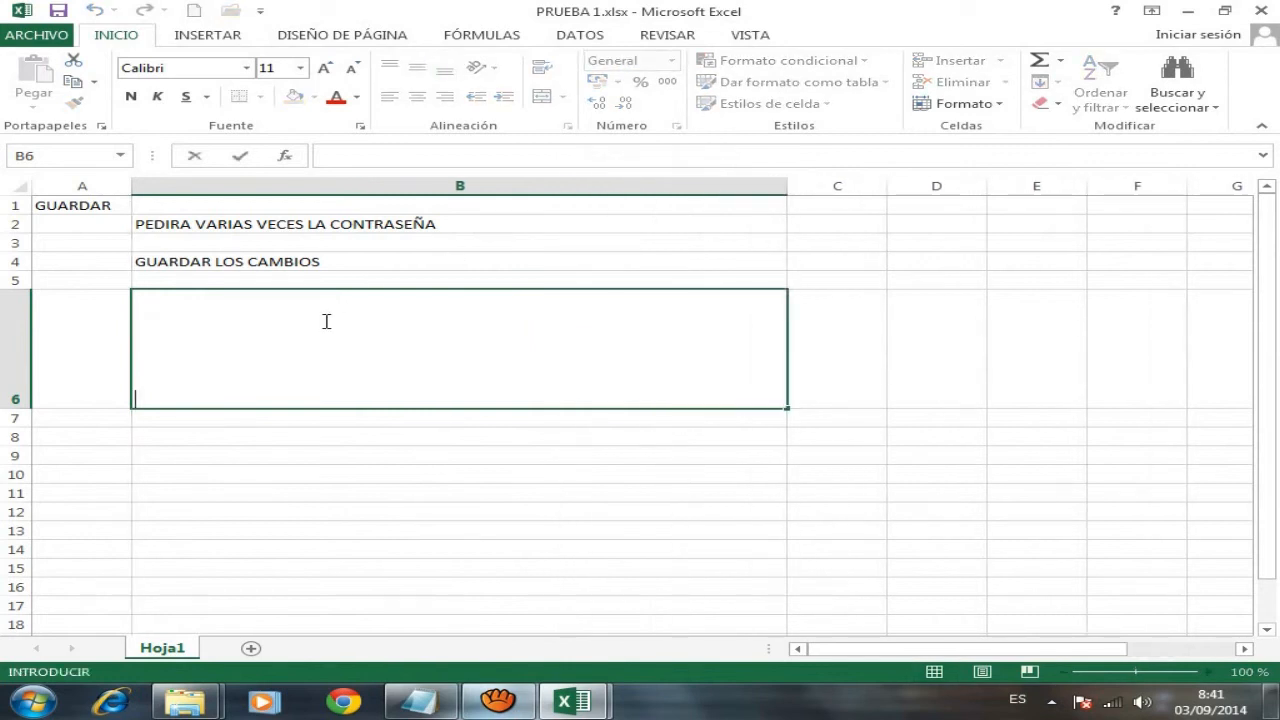
{"action": "type", "text": "I"}
{"action": "type", "text": "LA OT"}
{"action": "type", "text": "RA FORMA "}
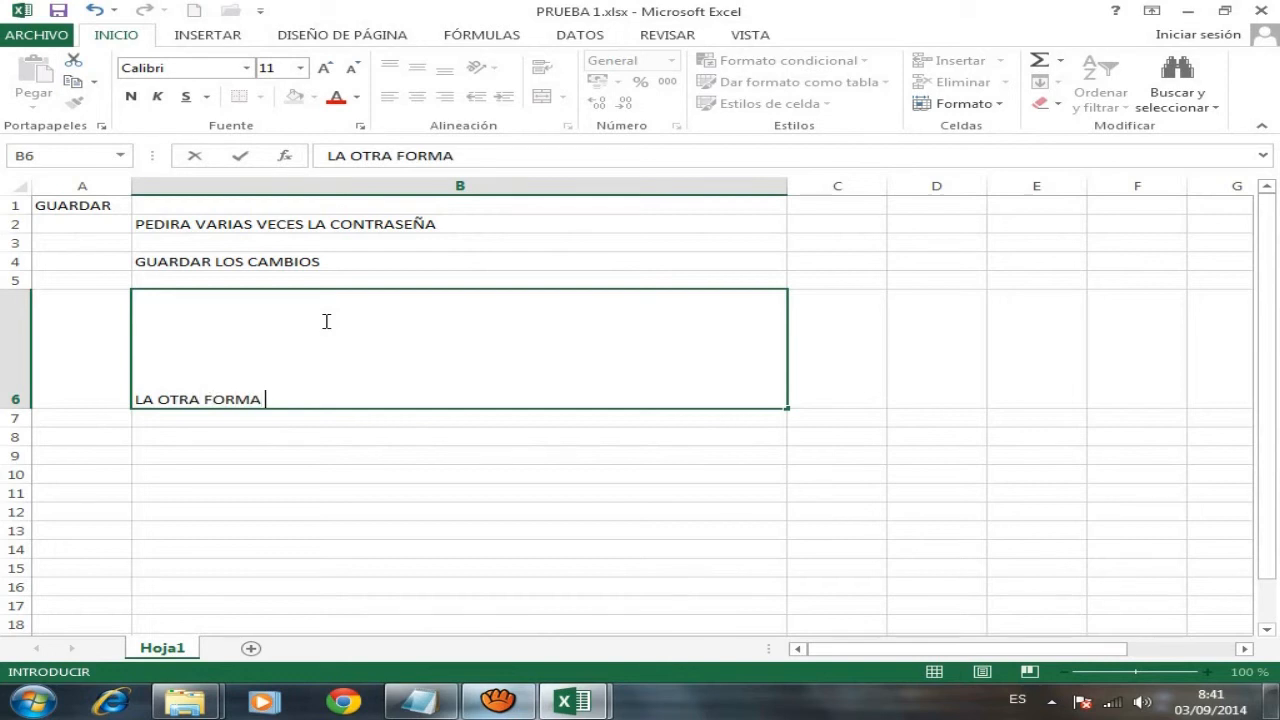
{"action": "type", "text": "DE GUARDA"}
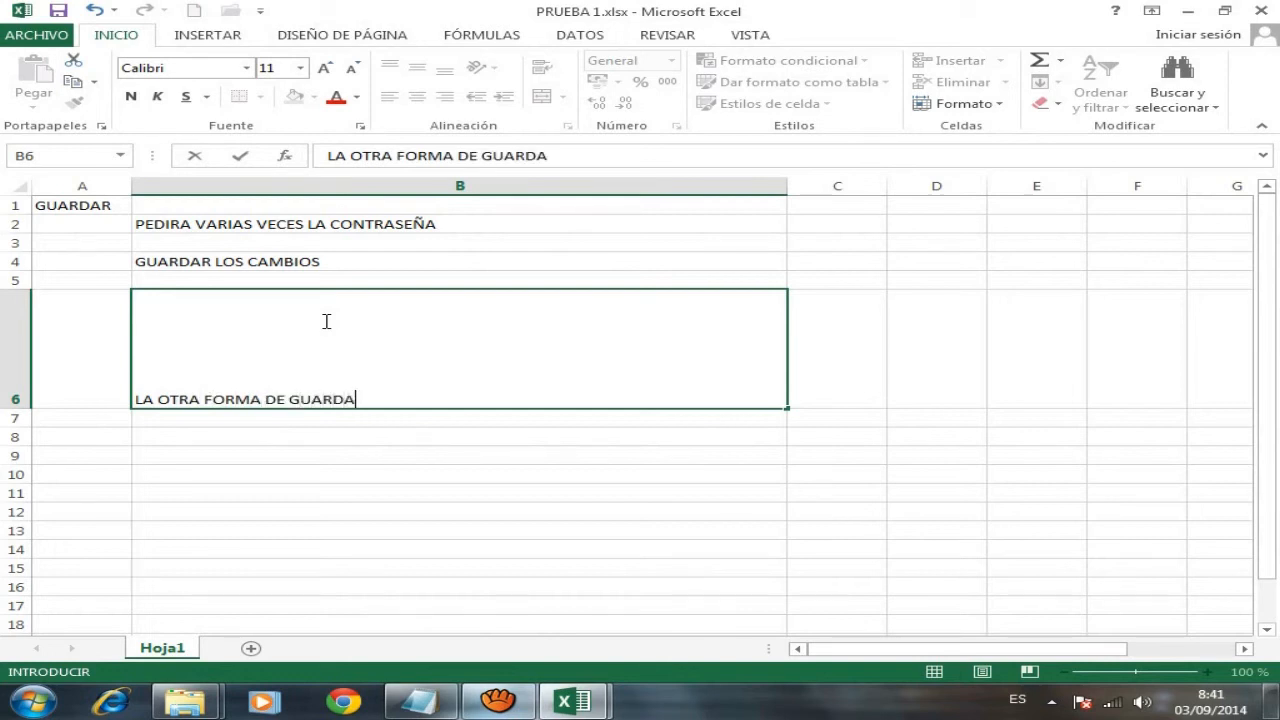
{"action": "type", "text": "R MIS CAMBIOS"}
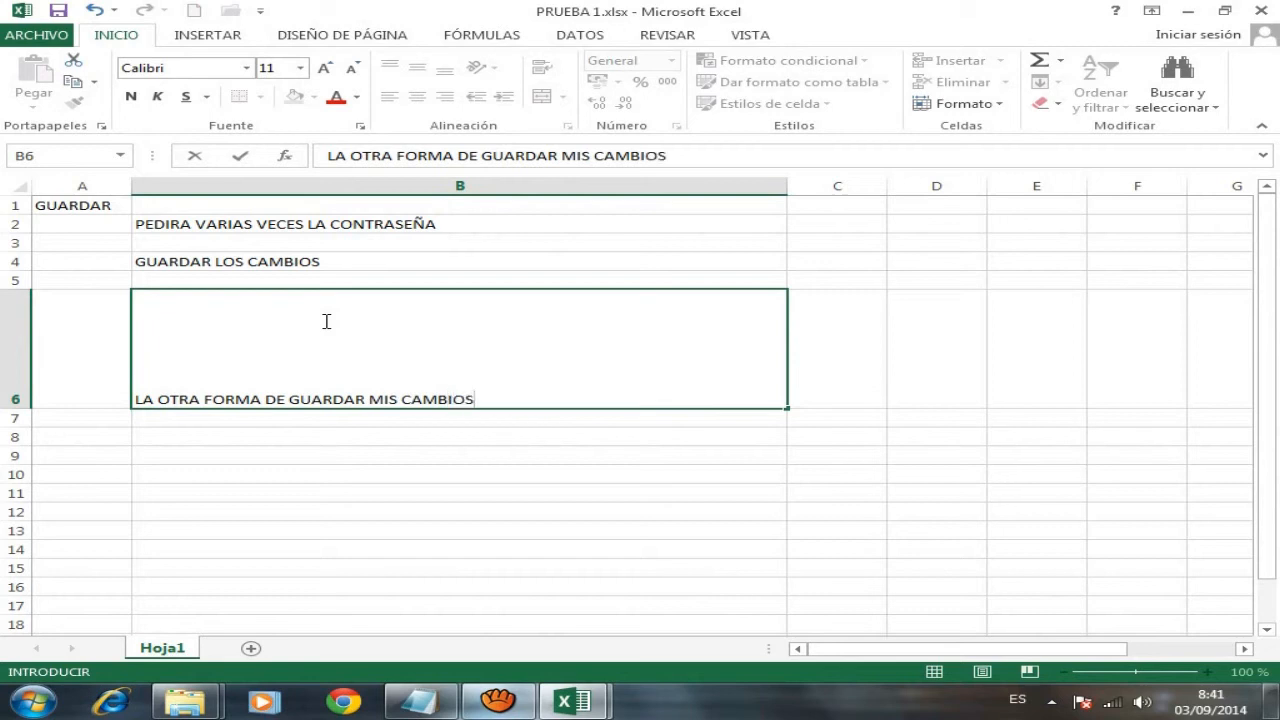
{"action": "type", "text": " CON EKL DIBUJO DEL DISQUETE QUE ESTA ARR"}
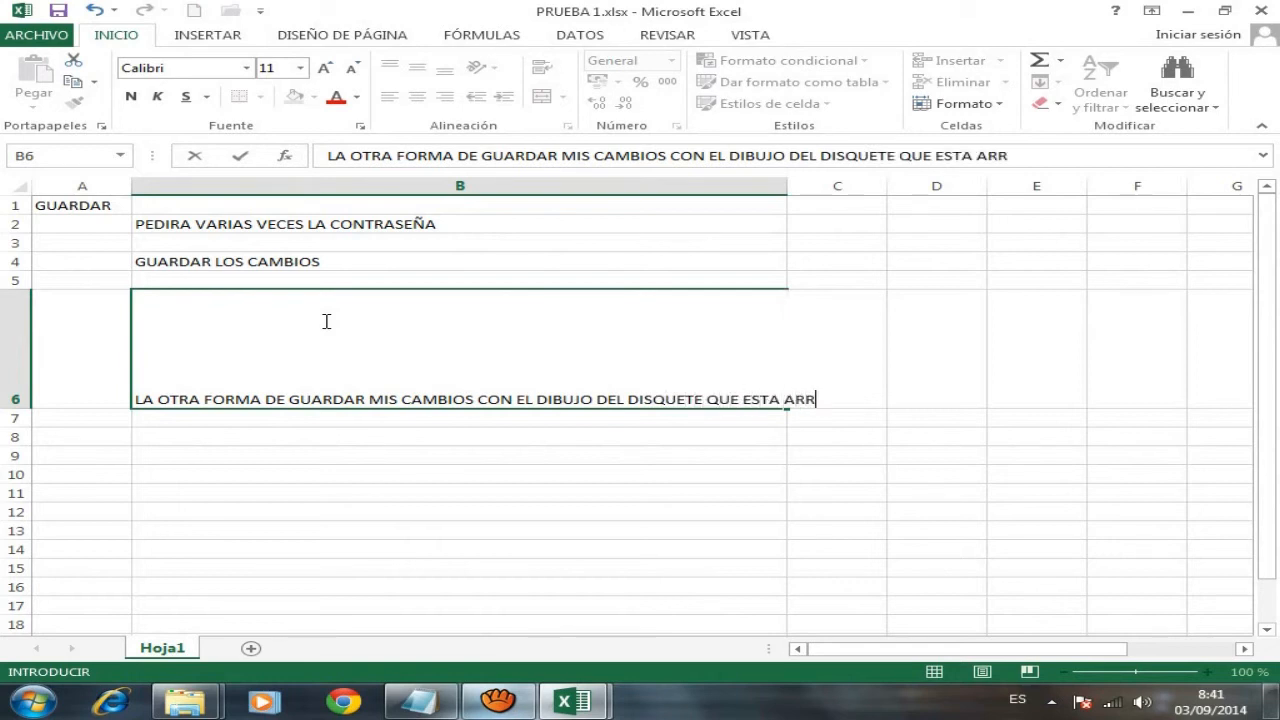
{"action": "type", "text": "IBA"}
{"action": "double_click", "coordinate": [787, 181]}
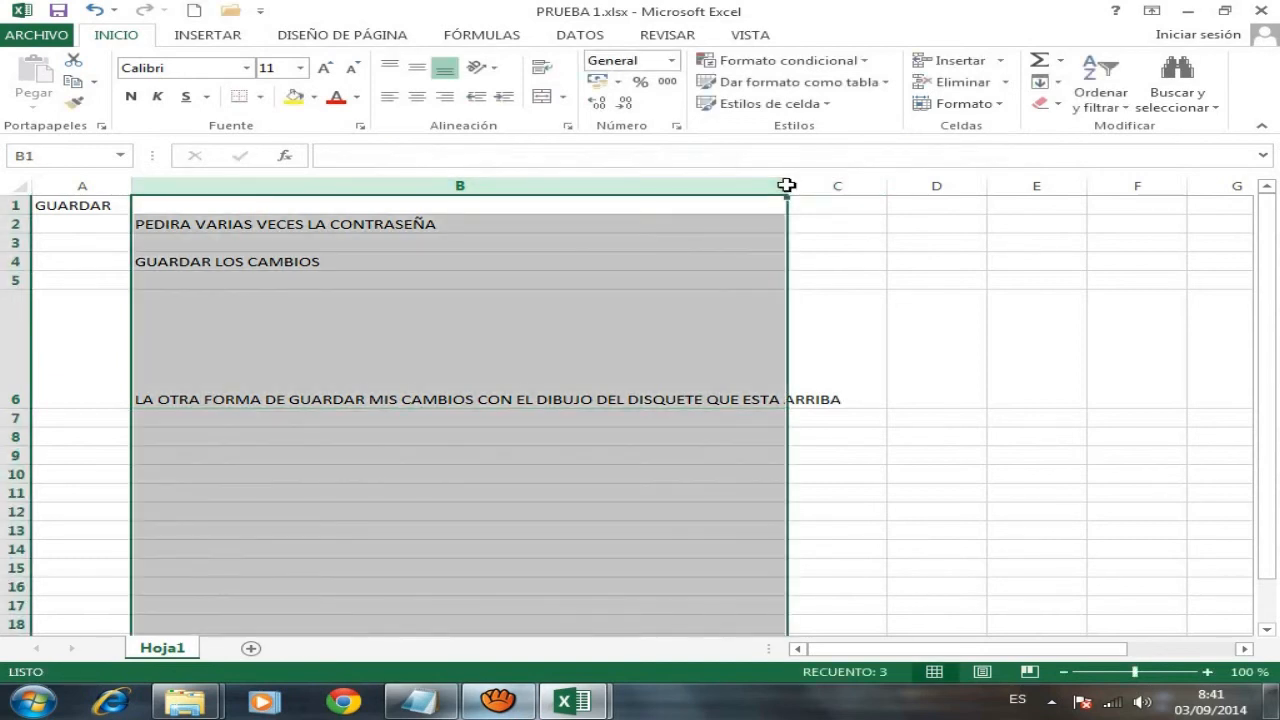
- Autofit column B, format the B6 note red at size 26, and save the workbook
{"action": "left_click", "coordinate": [796, 355]}
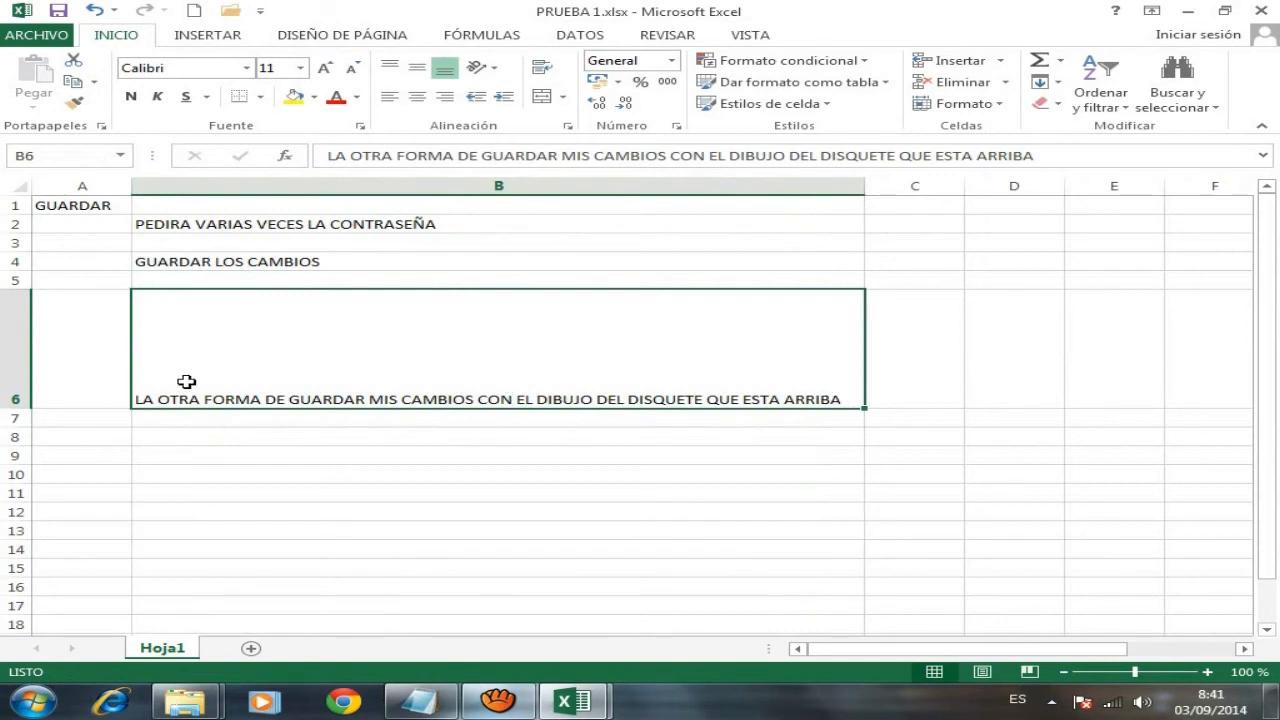
{"action": "key", "text": "F2"}
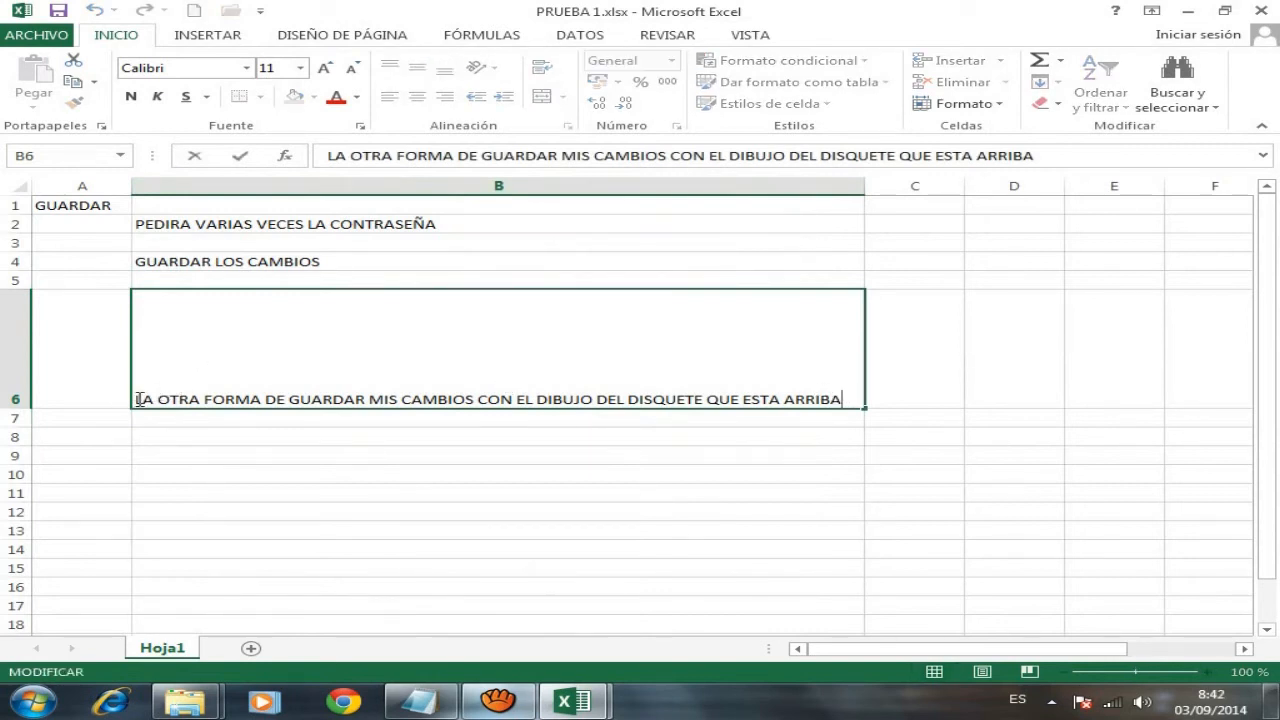
{"action": "left_click_drag", "start_coordinate": [137, 399], "coordinate": [857, 398]}
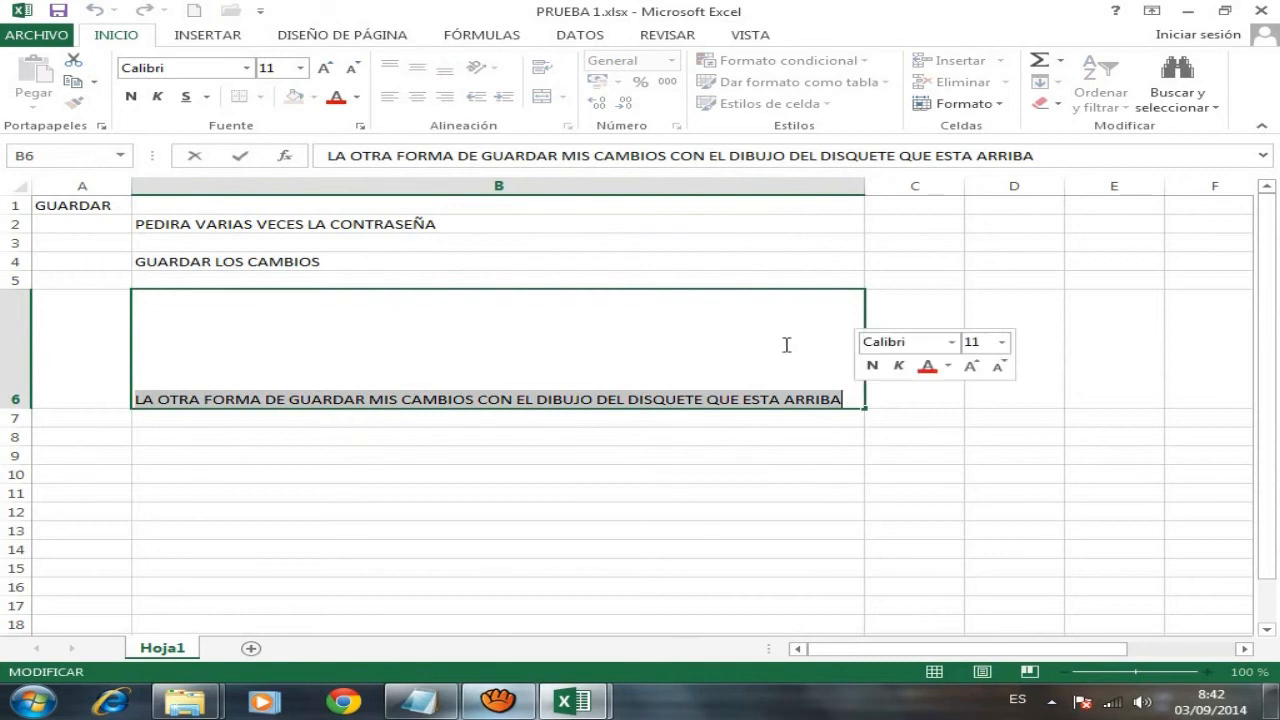
{"action": "left_click", "coordinate": [344, 97]}
{"action": "left_click", "coordinate": [300, 67]}
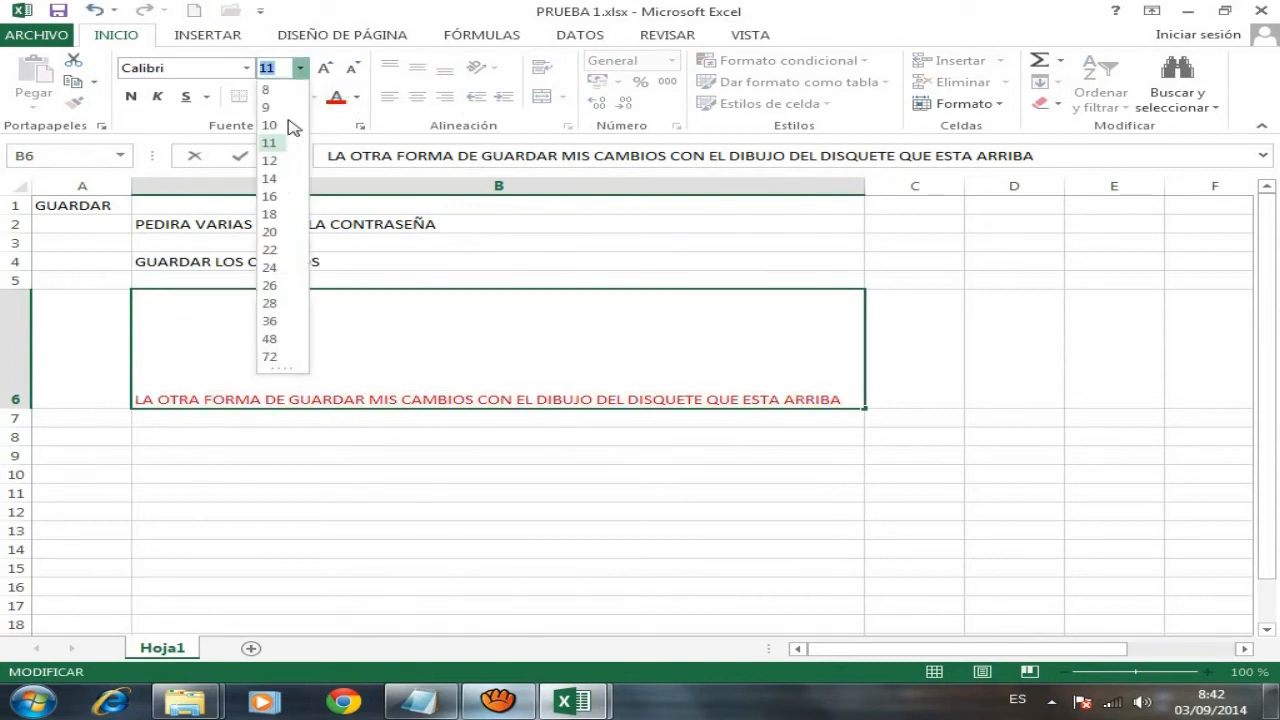
{"action": "left_click", "coordinate": [272, 290]}
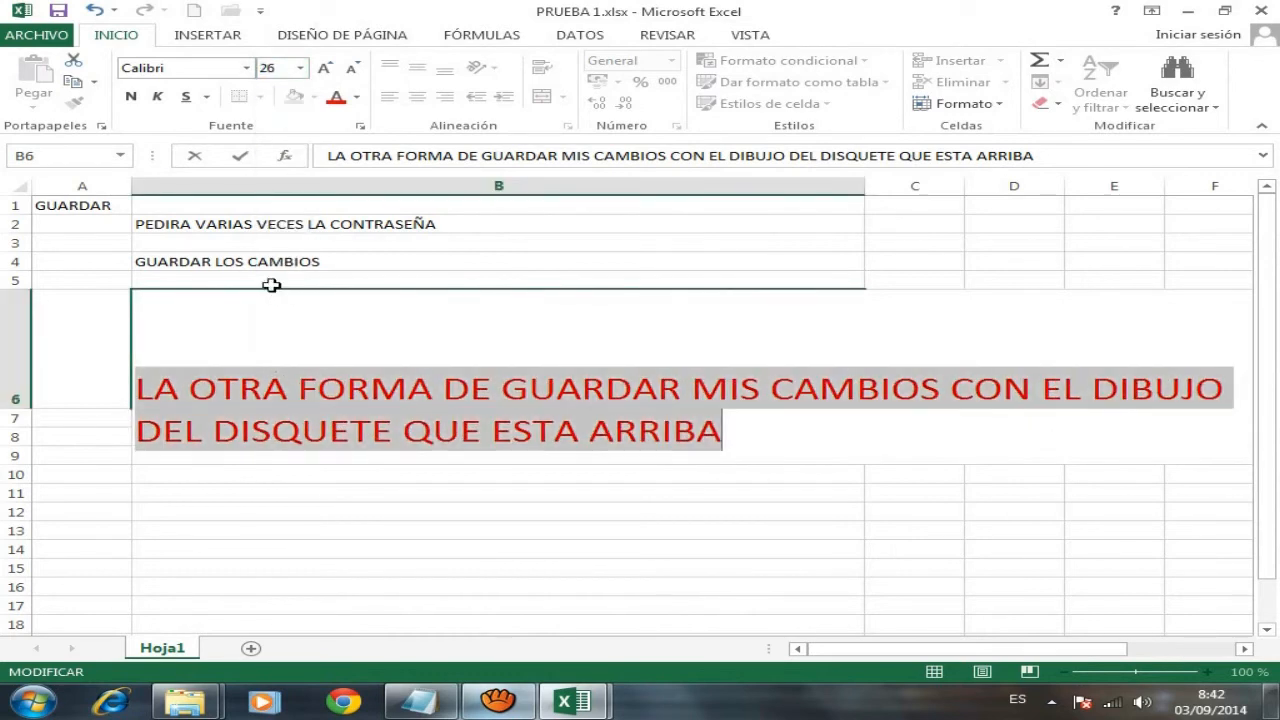
{"action": "left_click", "coordinate": [538, 345]}
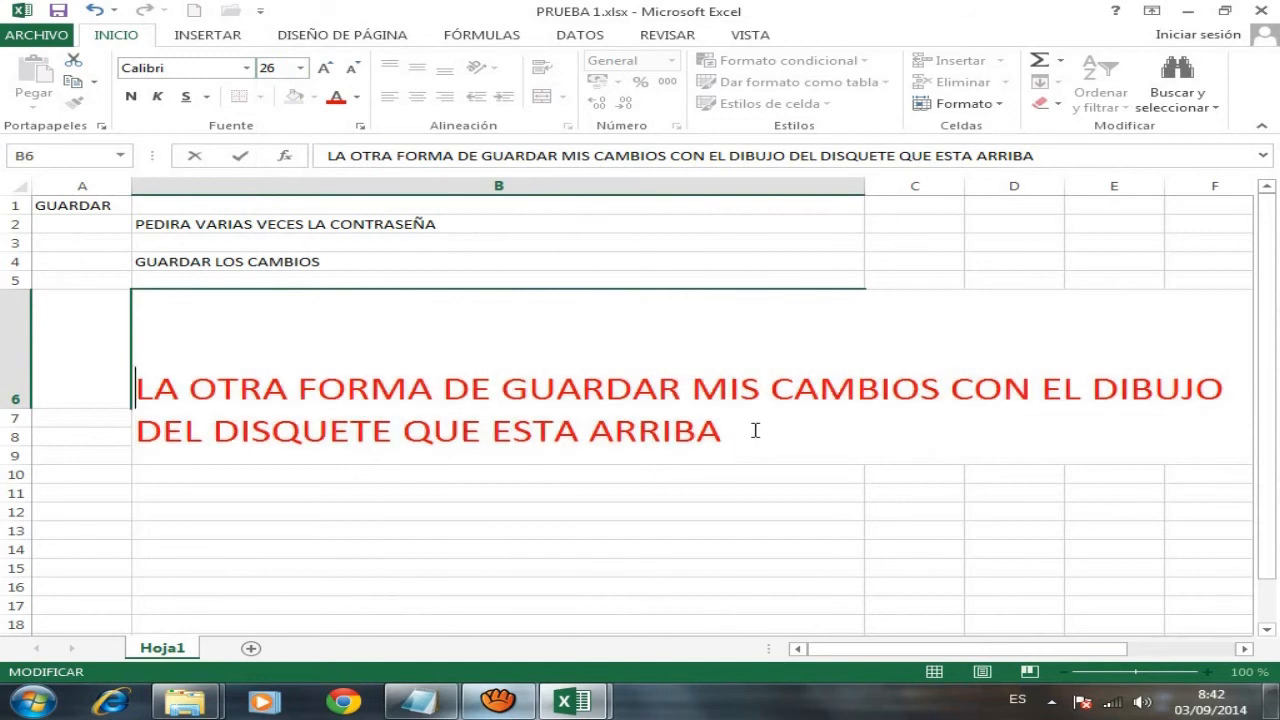
{"action": "left_click", "coordinate": [59, 14]}
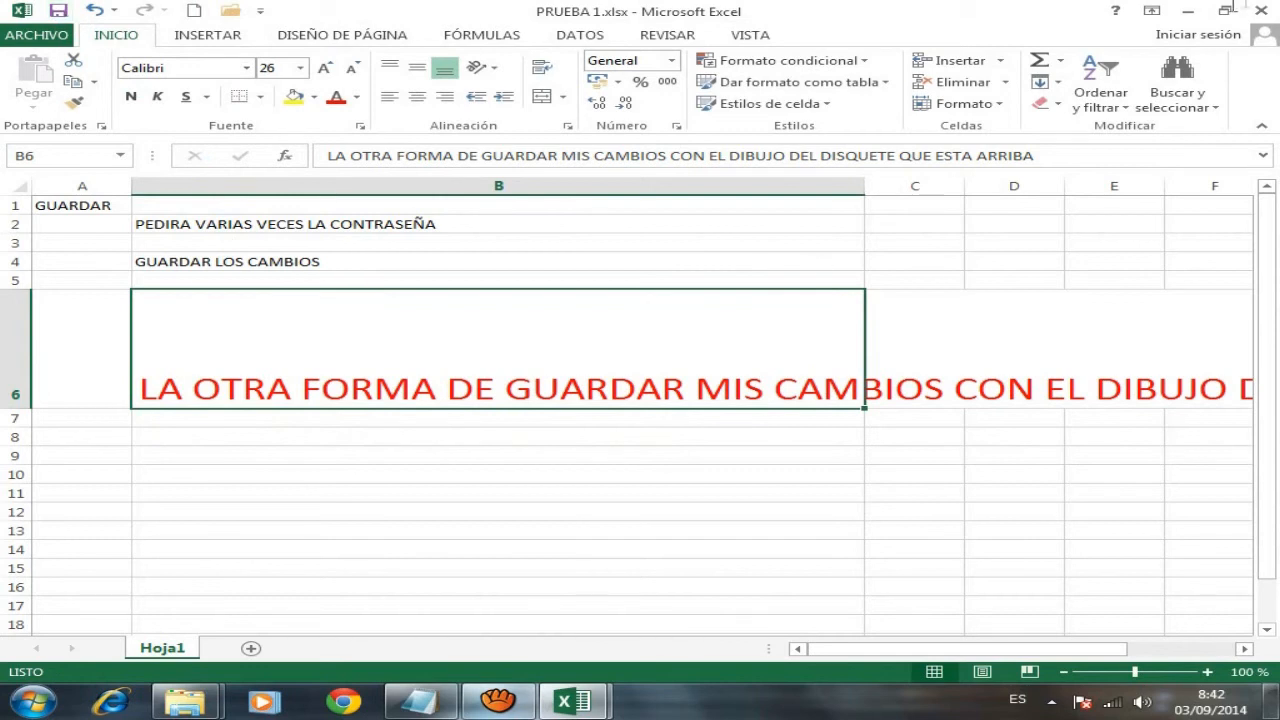
- Close the blank Libro1 workbook and exit Excel with the window's close button
{"action": "left_click", "coordinate": [1260, 12]}
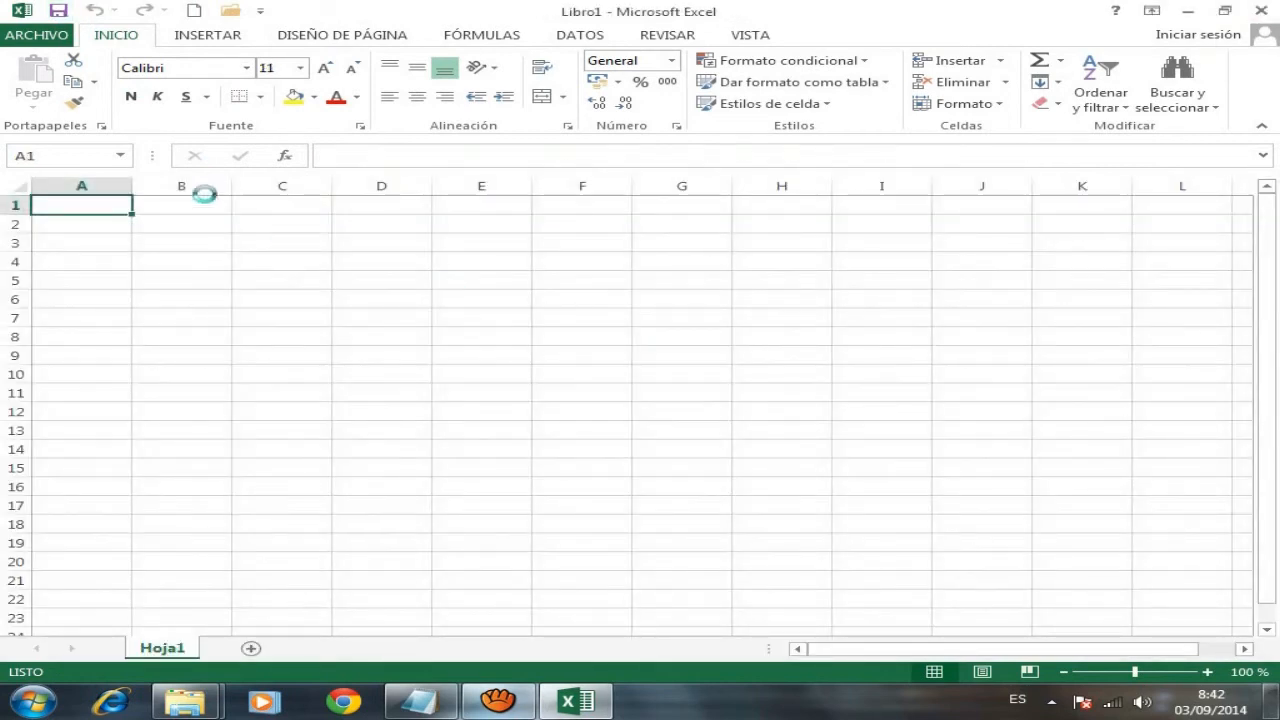
{"action": "left_click", "coordinate": [1260, 12]}
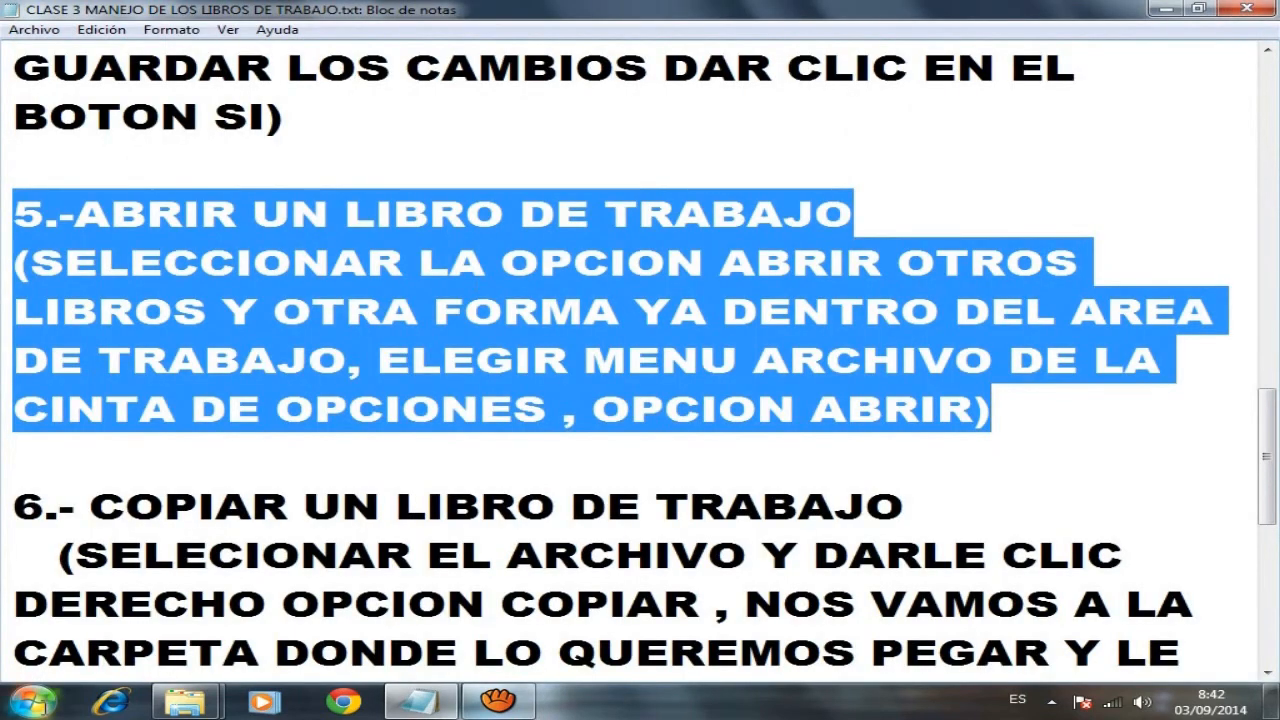
- Launch Excel 2013 from the Start menu and bring its start screen forward
{"action": "left_click", "coordinate": [33, 702]}
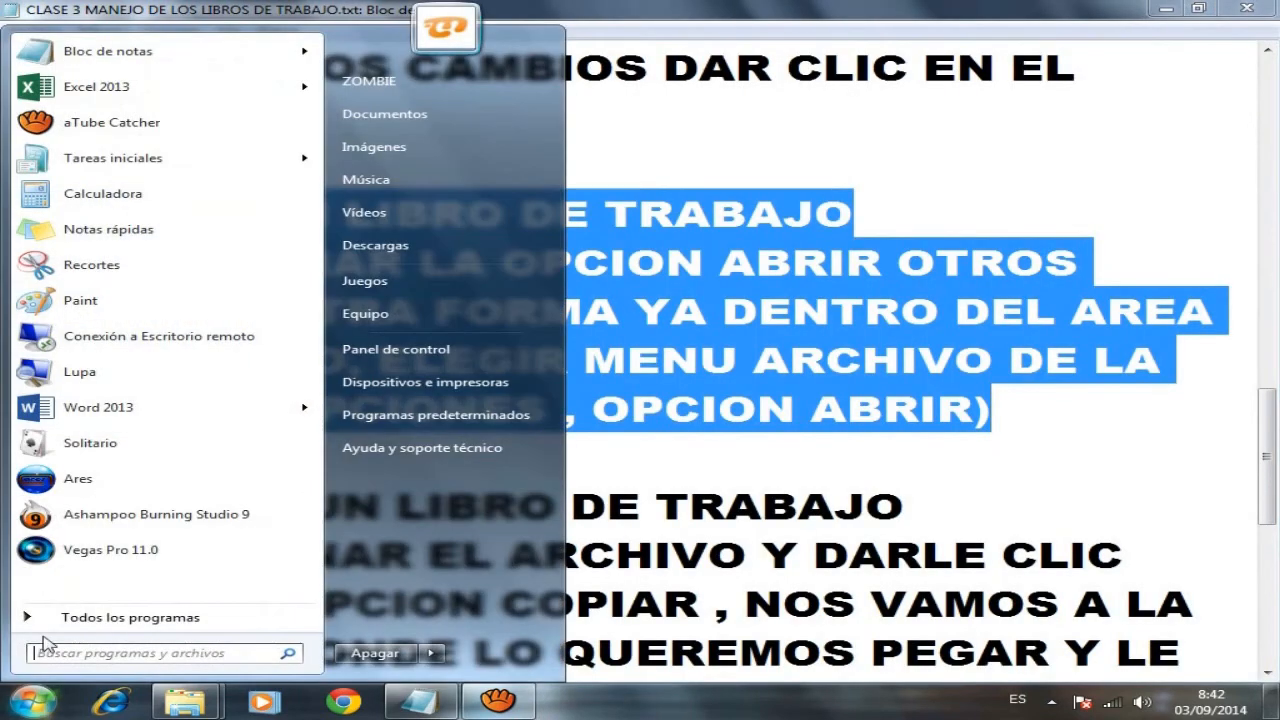
{"action": "left_click", "coordinate": [166, 95]}
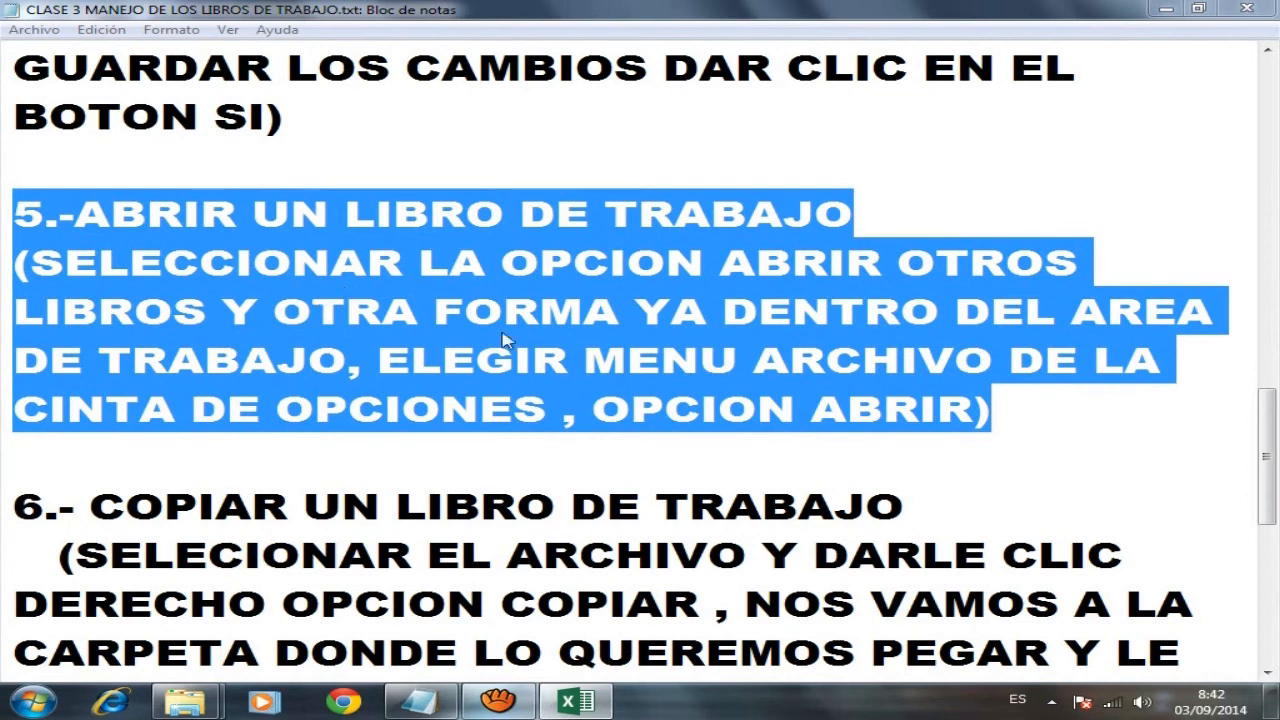
{"action": "left_click", "coordinate": [567, 705]}
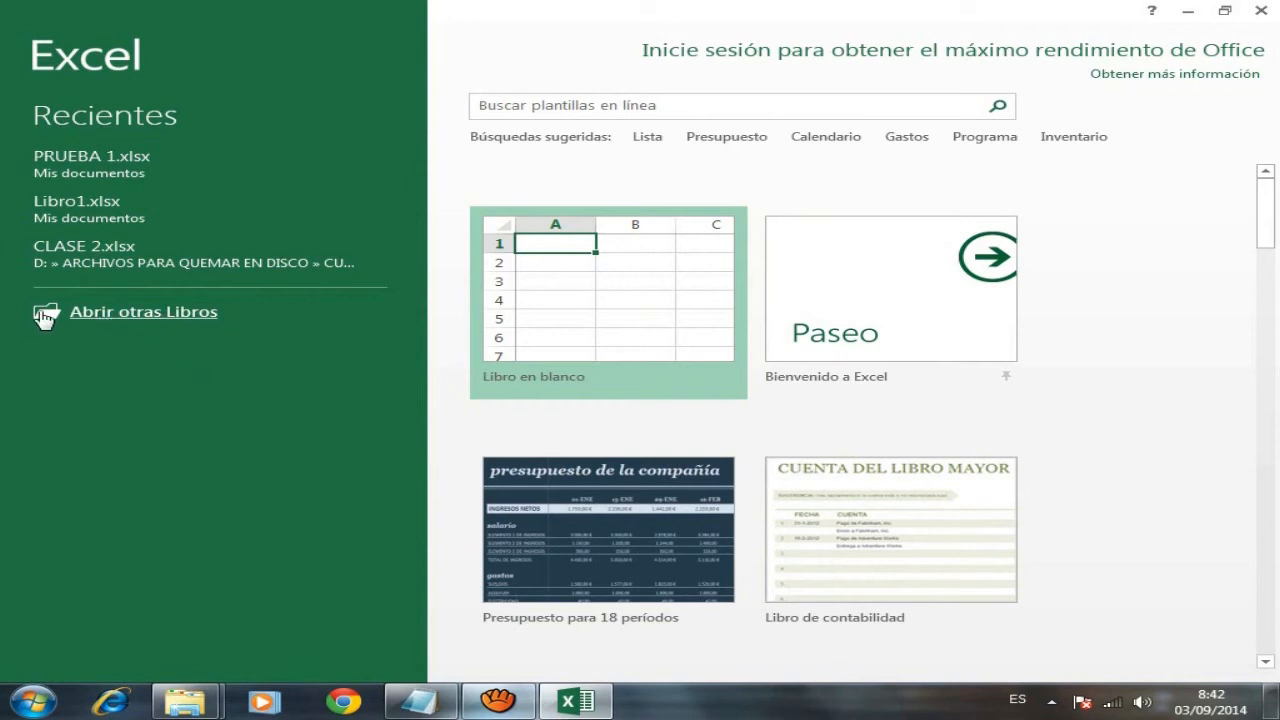
- Reopen PRUEBA 1.xlsx via Abrir otros Libros > Equipo > Examinar, entering both passwords
{"action": "left_click", "coordinate": [100, 320]}
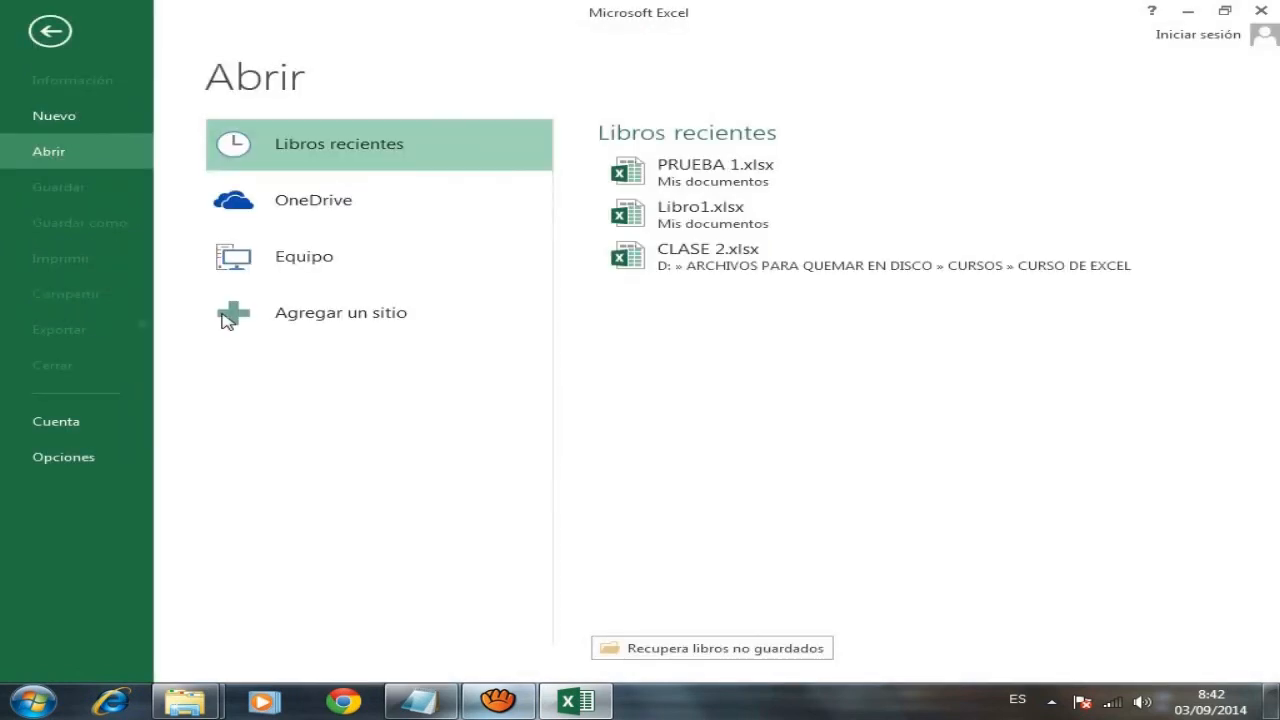
{"action": "left_click", "coordinate": [378, 272]}
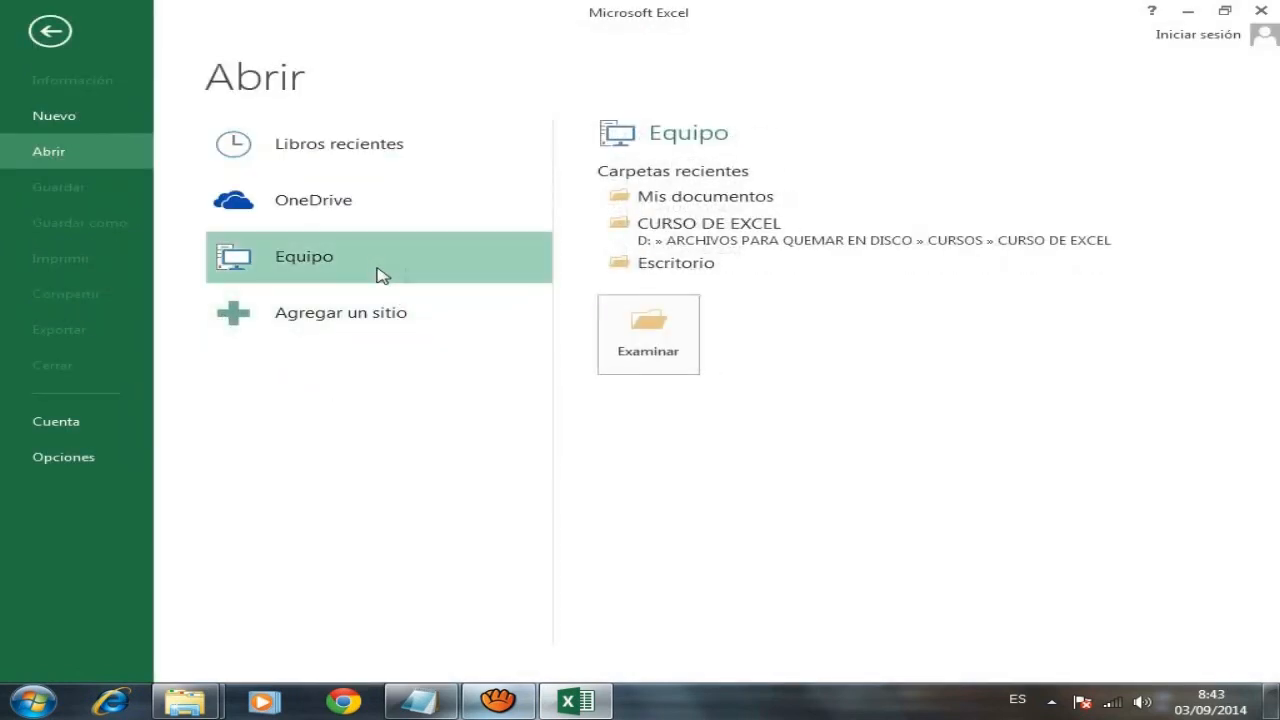
{"action": "left_click", "coordinate": [663, 341]}
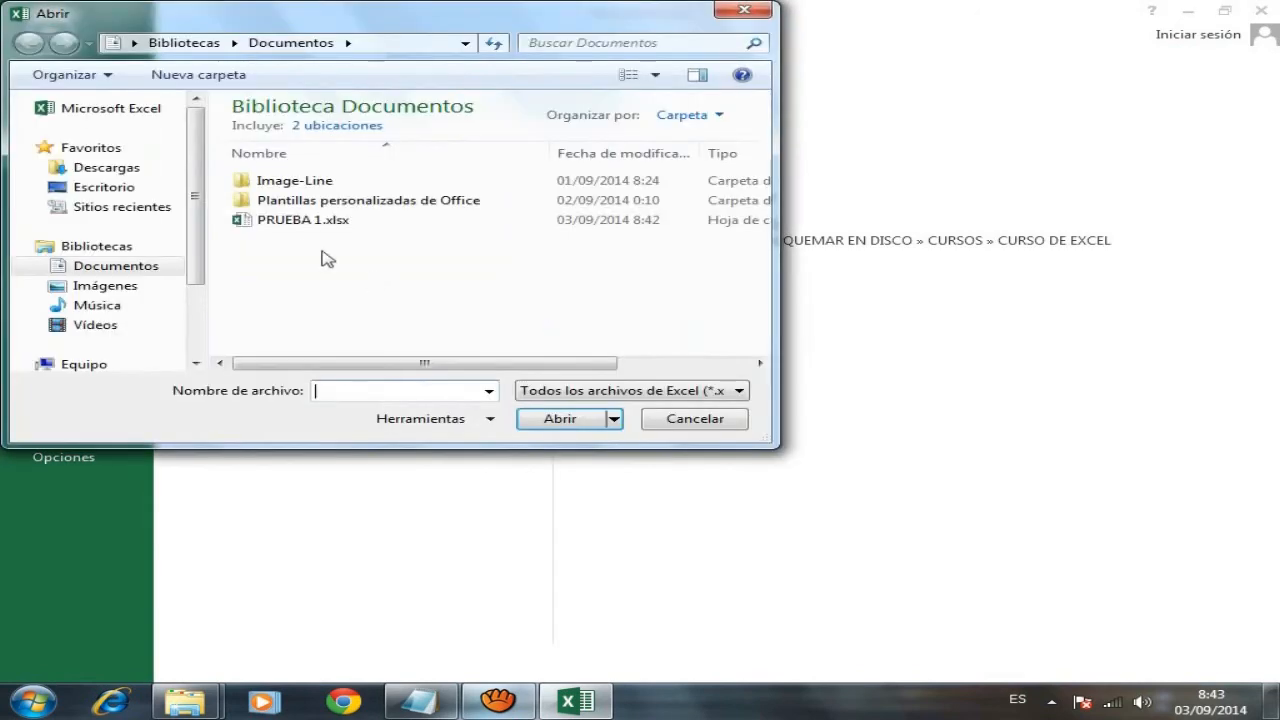
{"action": "left_click", "coordinate": [310, 221]}
{"action": "left_click", "coordinate": [543, 419]}
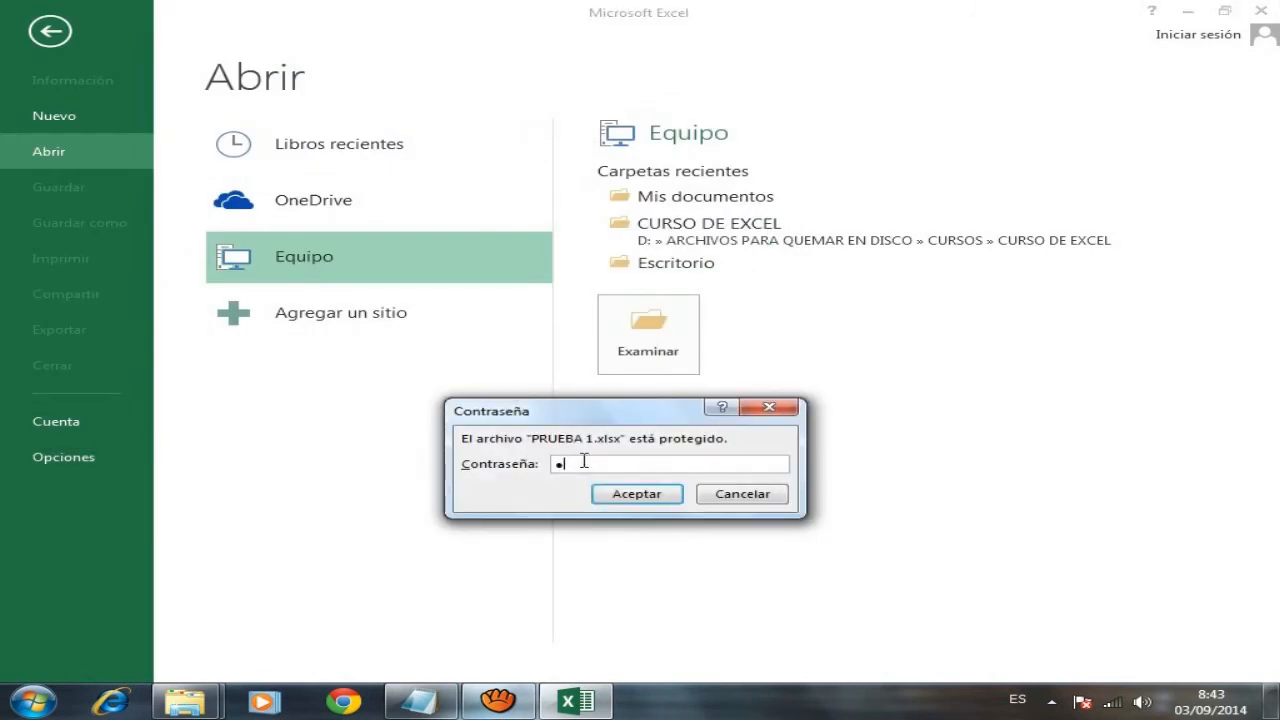
{"action": "left_click", "coordinate": [645, 492]}
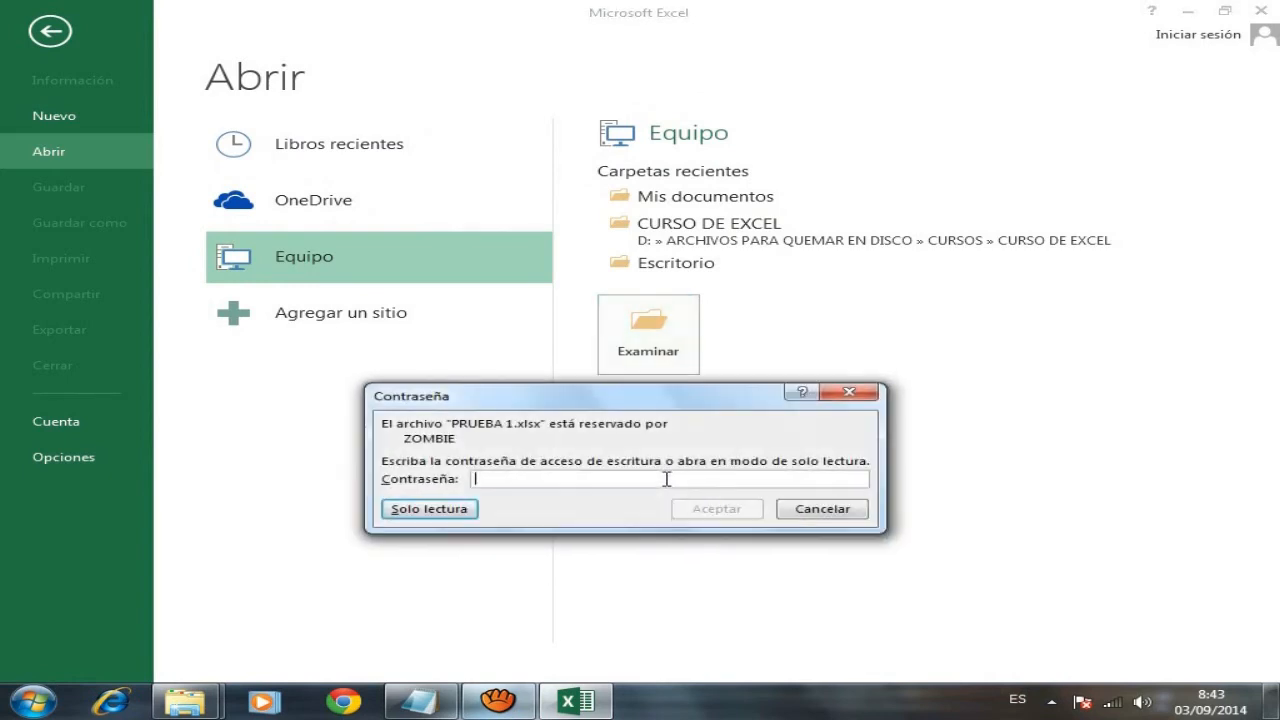
{"action": "type", "text": "1"}
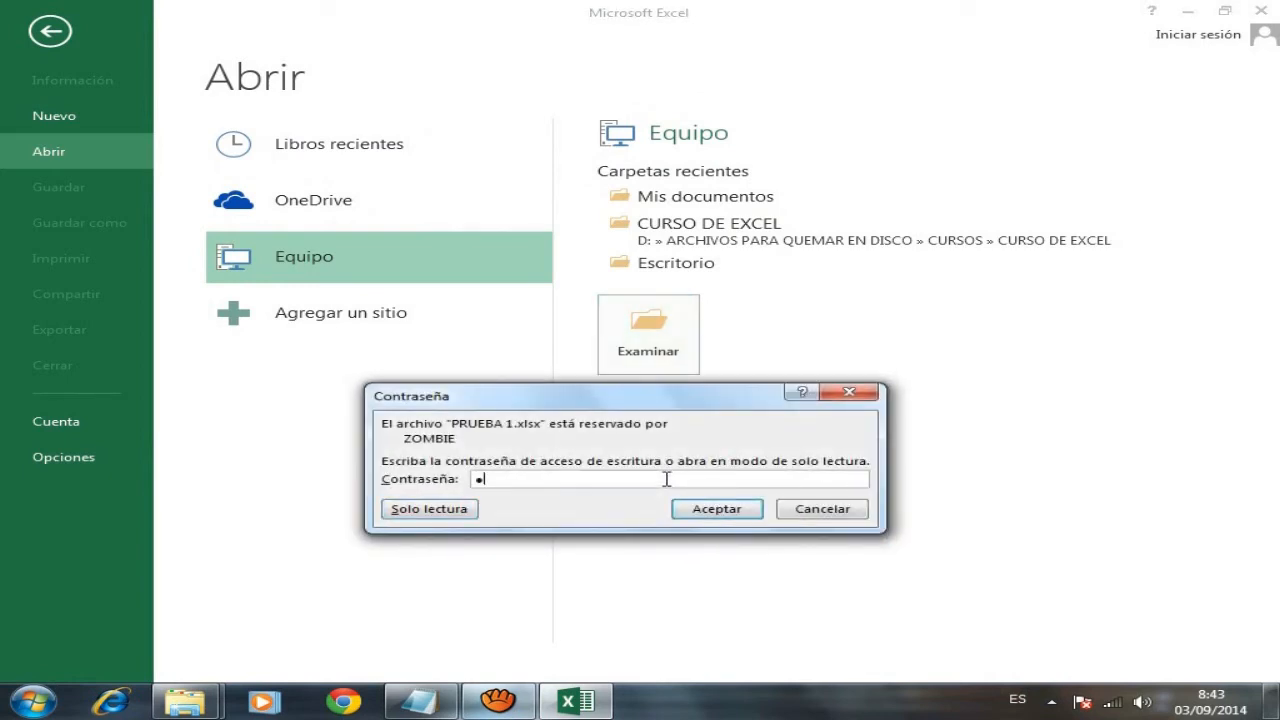
{"action": "left_click", "coordinate": [714, 510]}
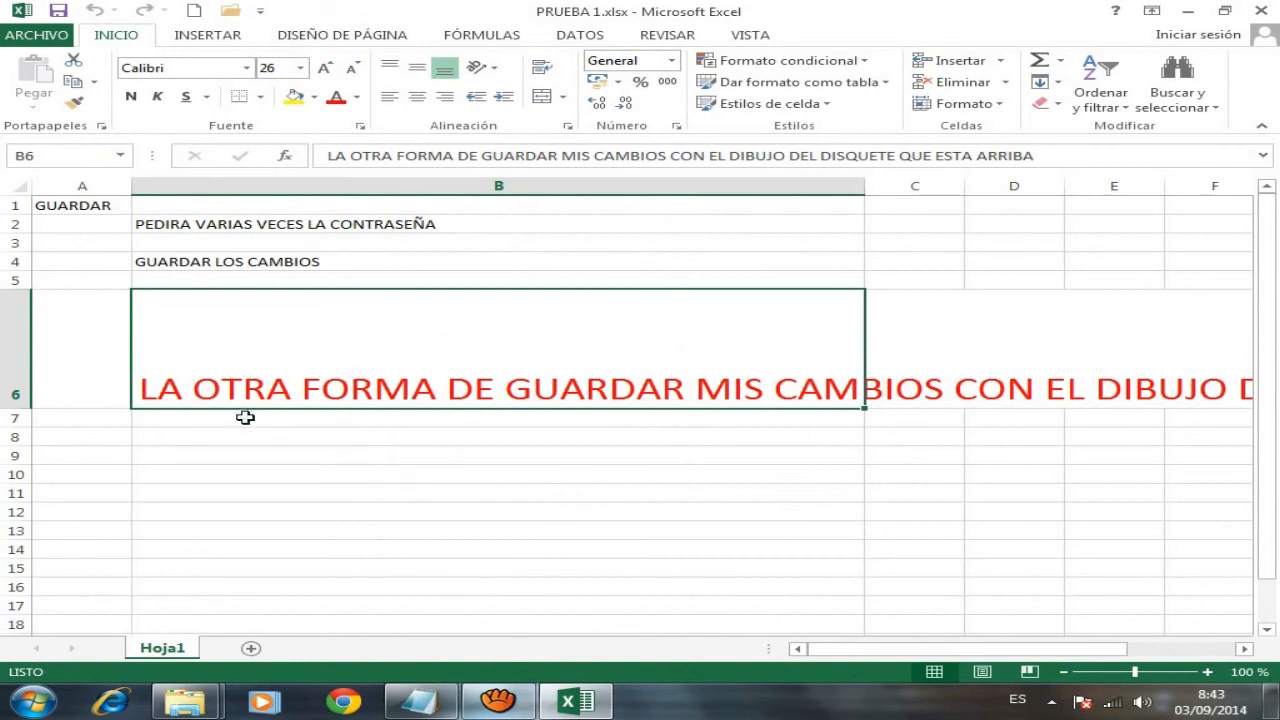
{"action": "left_click", "coordinate": [245, 417]}
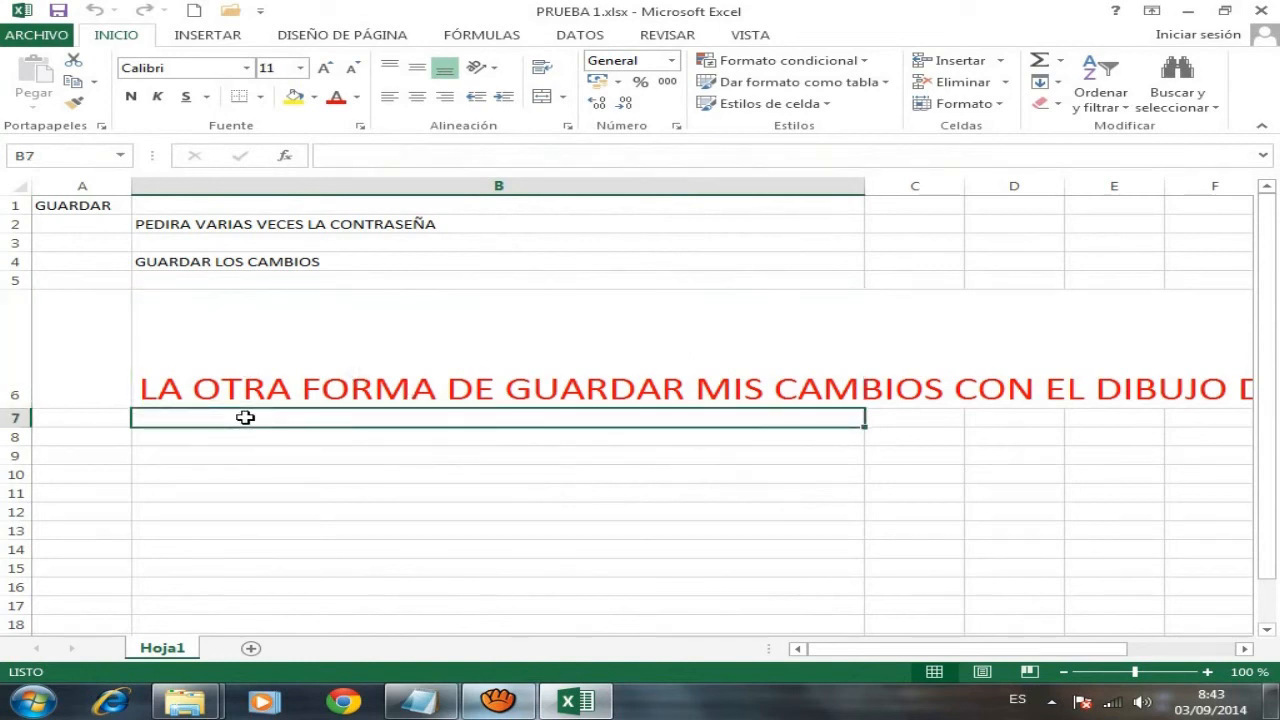
- Enter 'FUE LA OTRA FORMA DE ABRIR UN ARCHIVO EXISTENTE' in B7 and color it red
{"action": "double_click", "coordinate": [247, 418]}
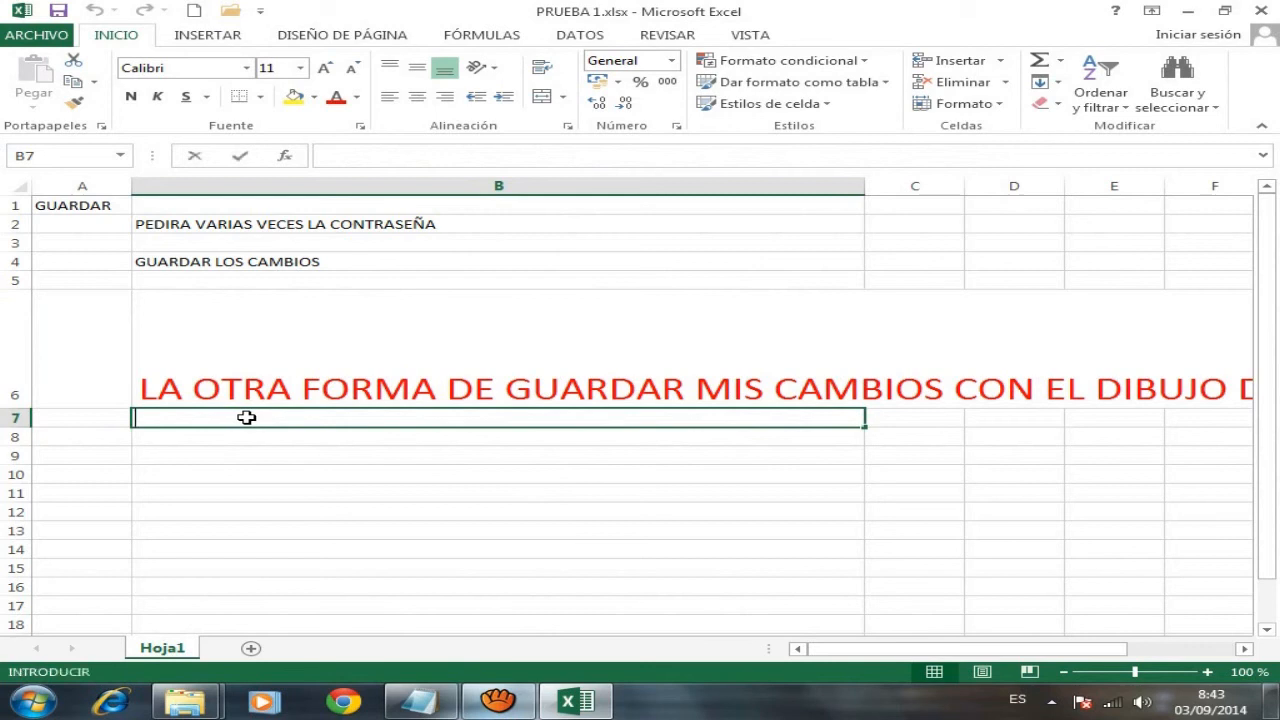
{"action": "type", "text": "FUE"}
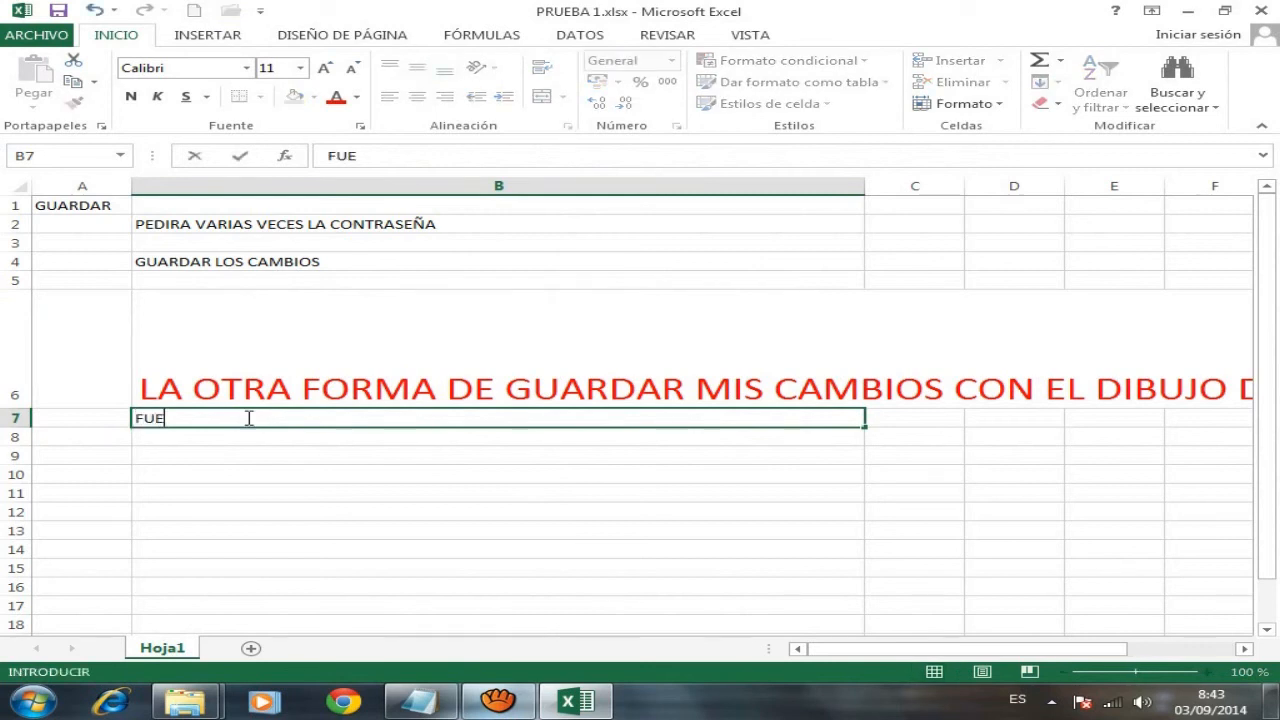
{"action": "type", "text": " LA OTRA FORMA DE "}
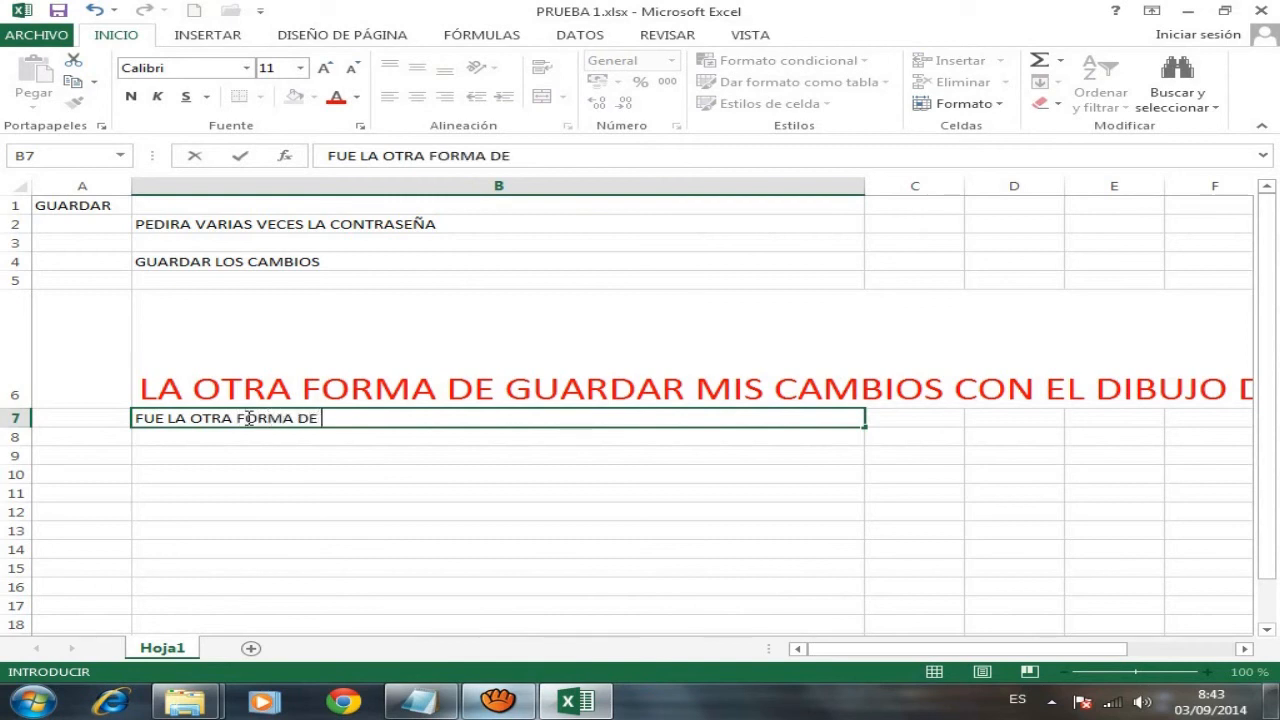
{"action": "type", "text": "ABRIR"}
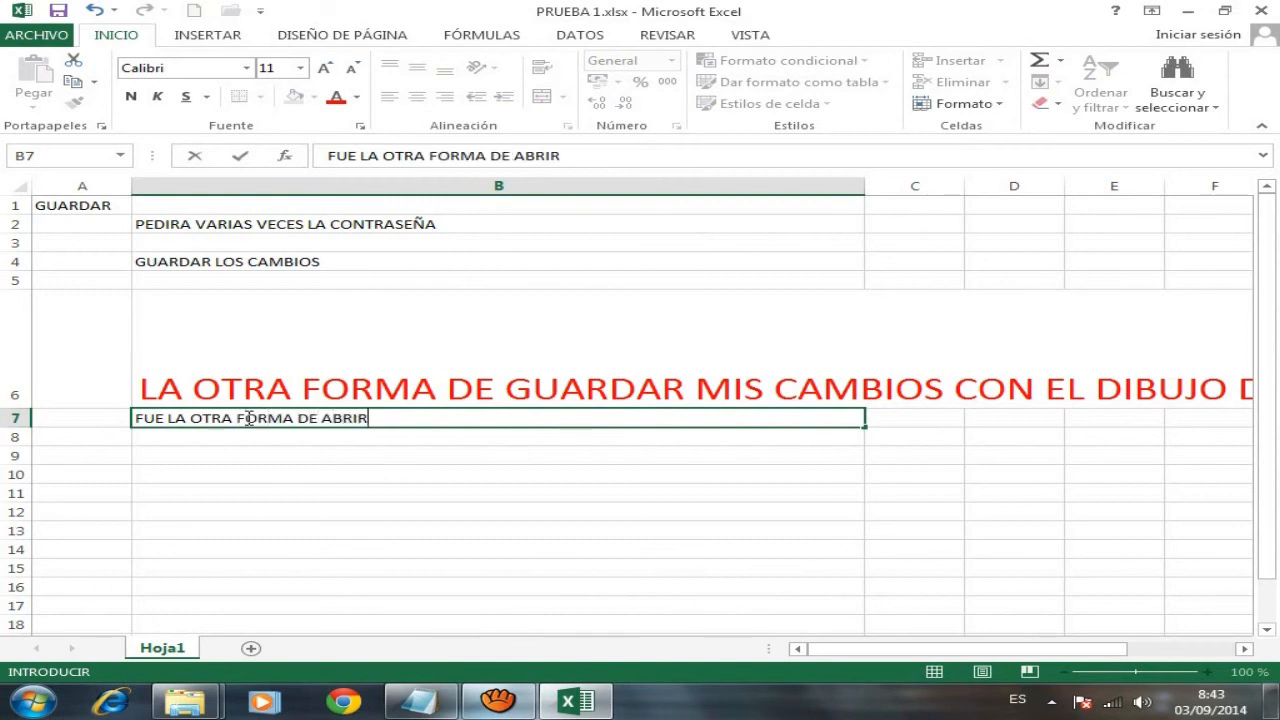
{"action": "type", "text": " UN ARCHIVO EXISTENTE"}
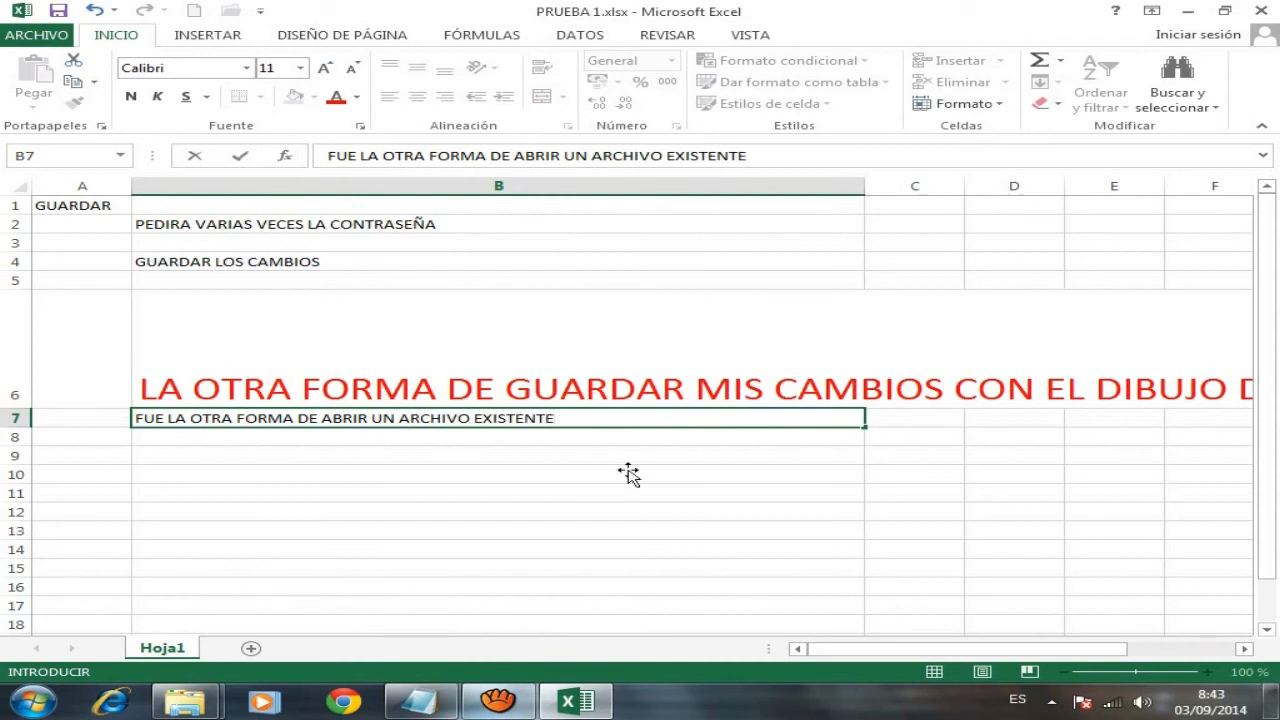
{"action": "left_click_drag", "start_coordinate": [594, 423], "coordinate": [347, 413]}
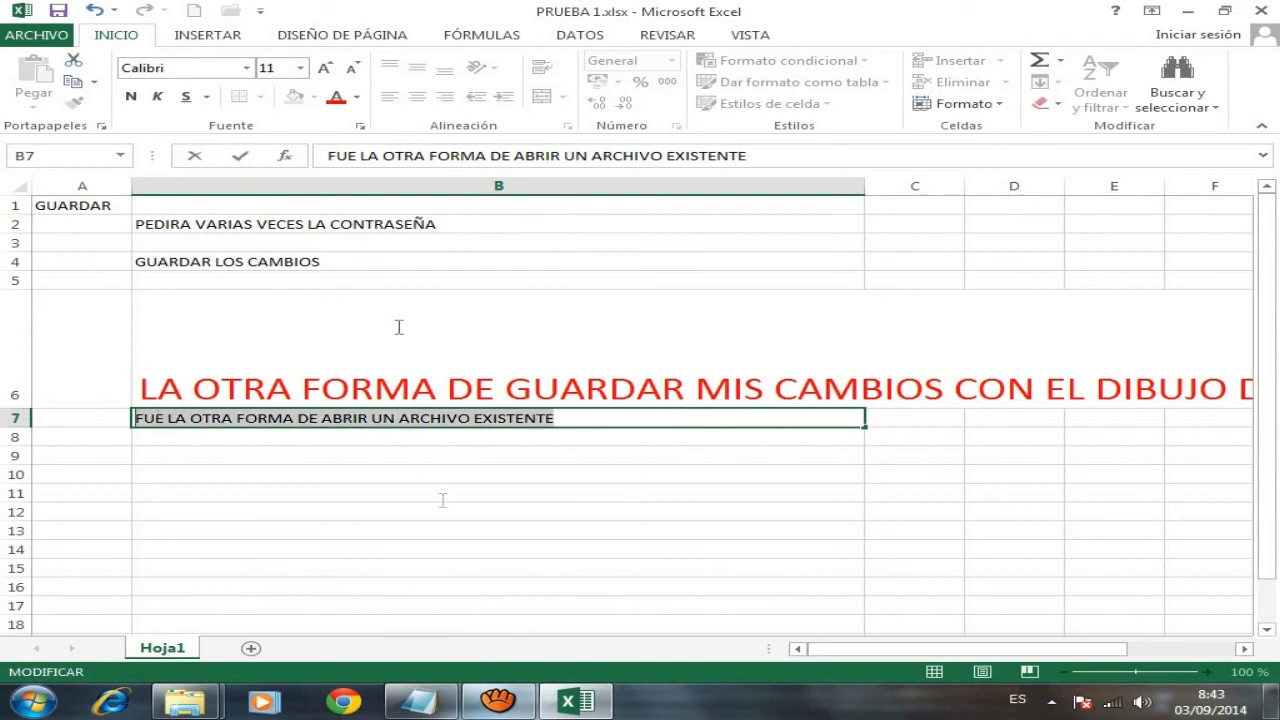
{"action": "left_click", "coordinate": [336, 97]}
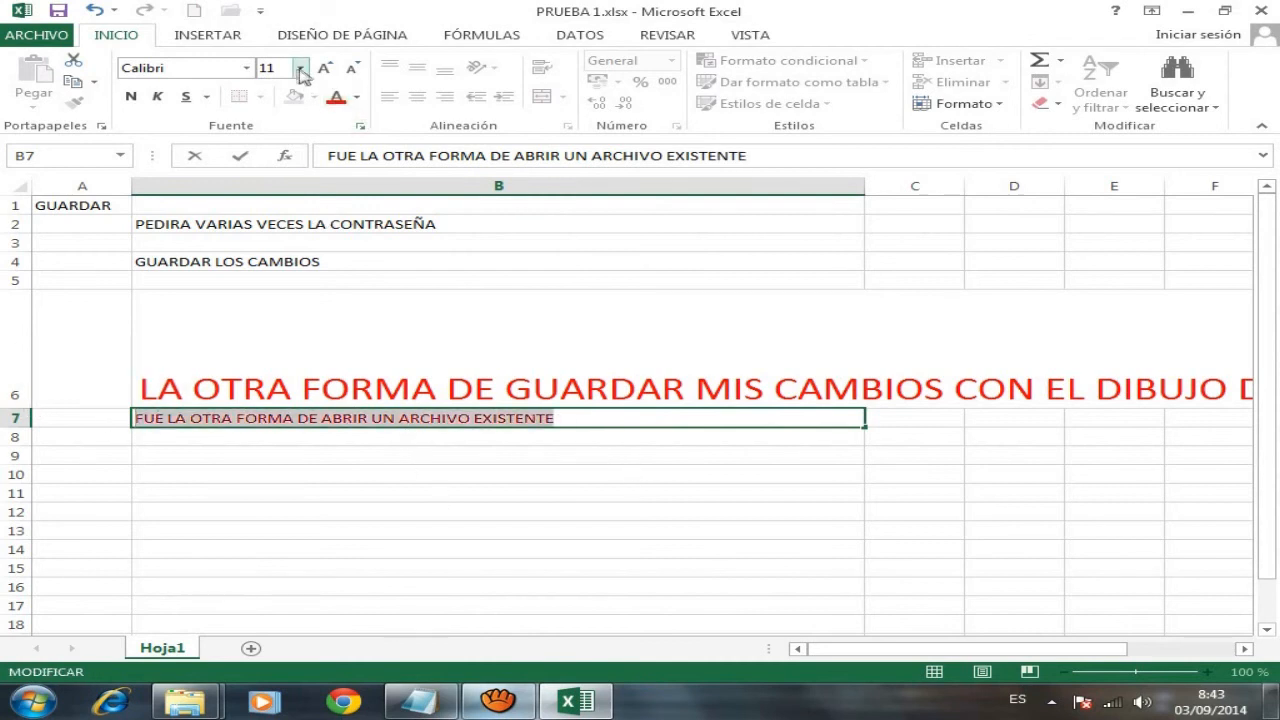
- Set the B7 note to size 26, save PRUEBA 1.xlsx, and close Excel
{"action": "left_click", "coordinate": [299, 68]}
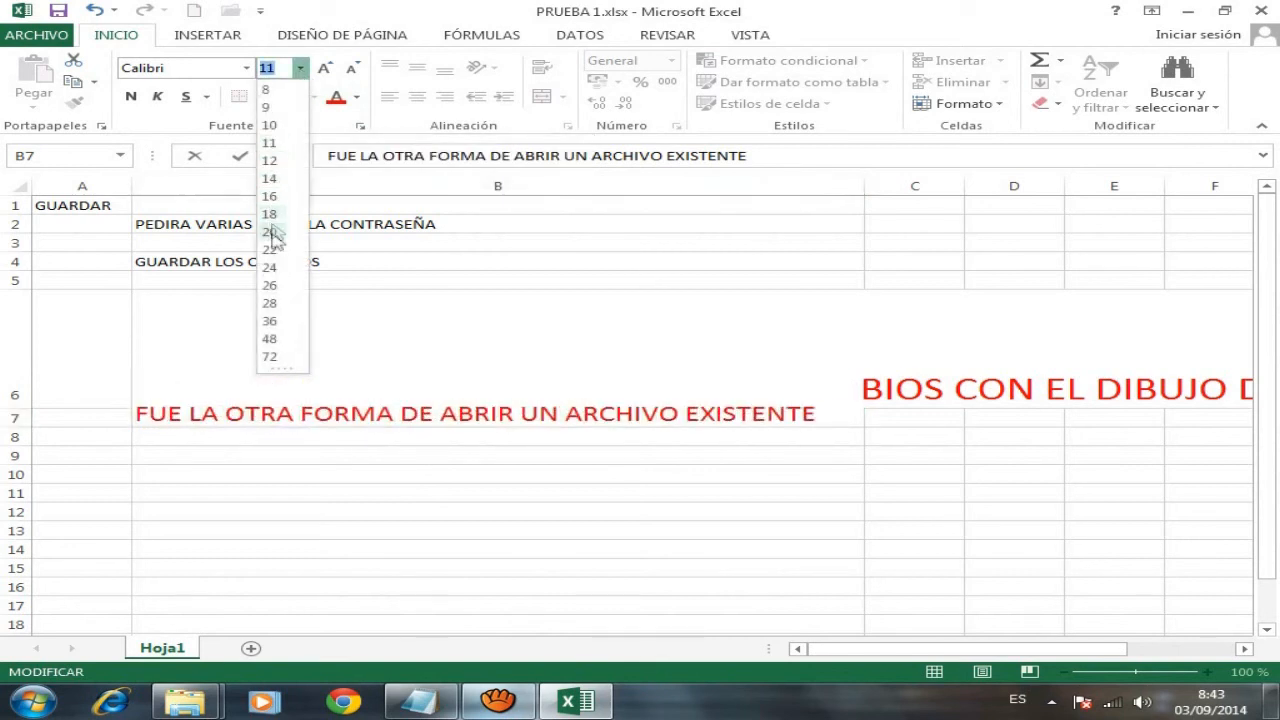
{"action": "left_click", "coordinate": [272, 287]}
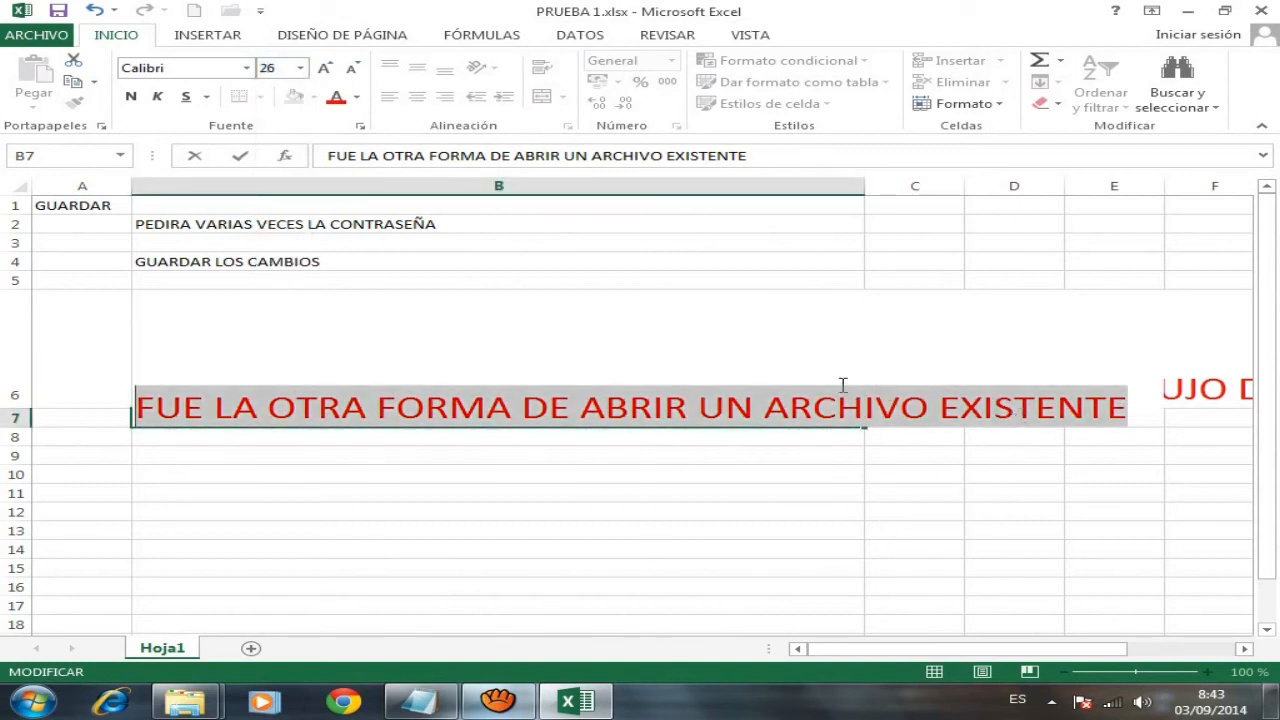
{"action": "left_click", "coordinate": [388, 340]}
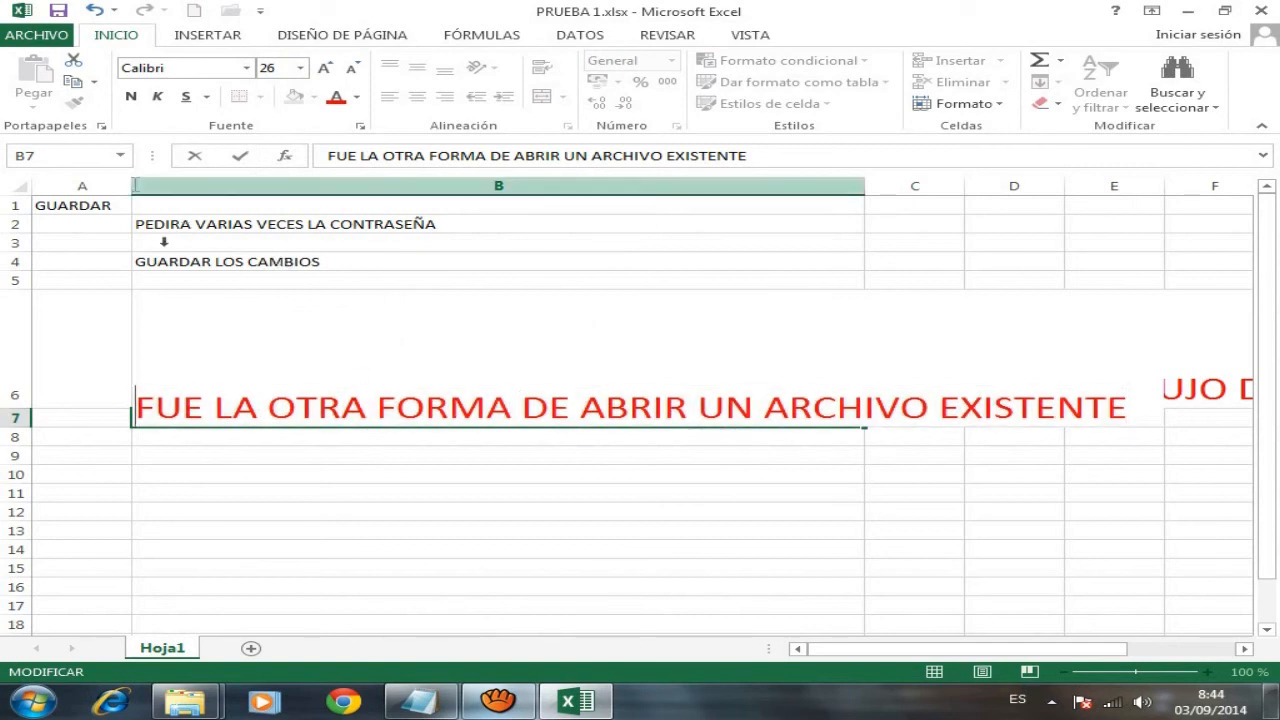
{"action": "left_click", "coordinate": [58, 12]}
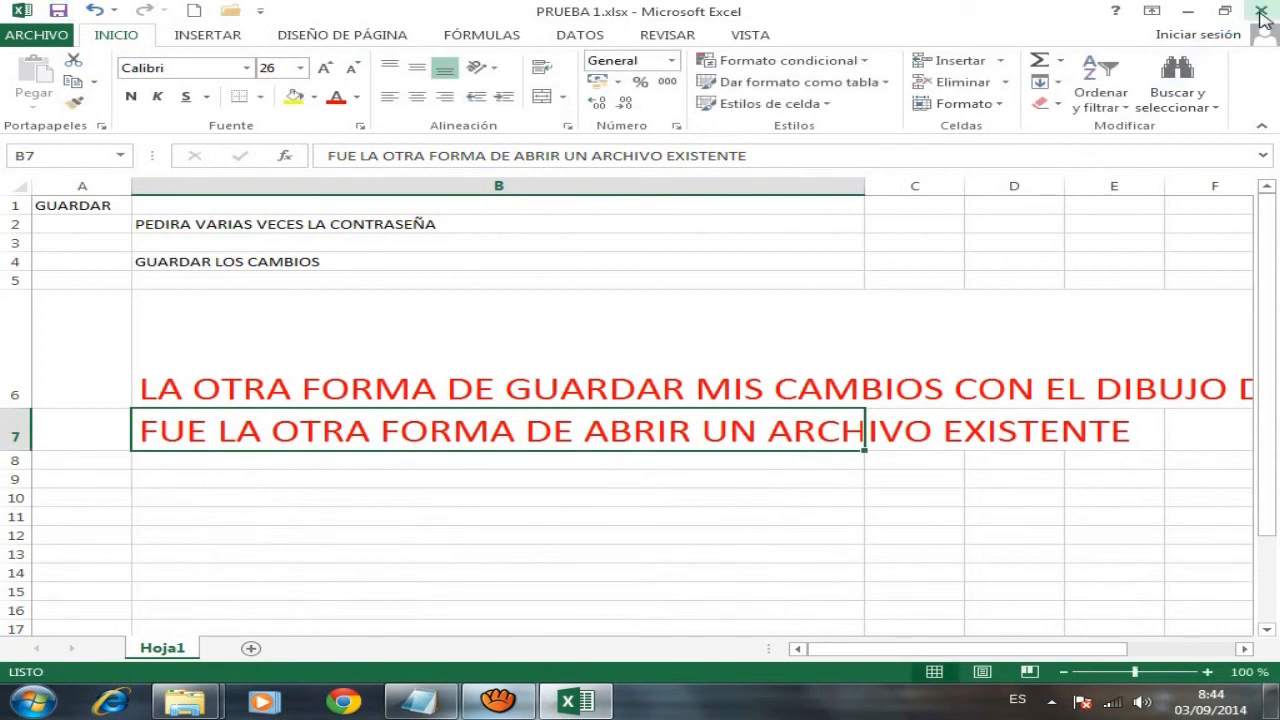
{"action": "left_click", "coordinate": [1261, 11]}
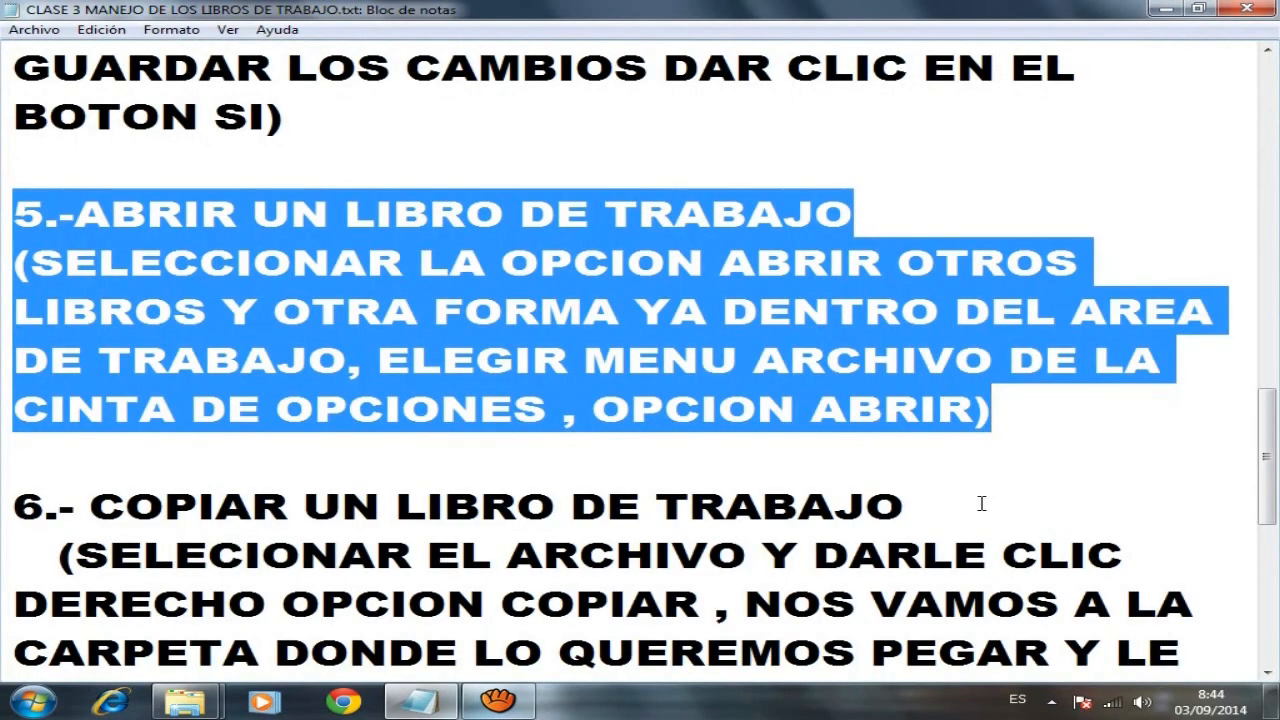
- Highlight the item 6 note on copying a workbook, then return to the Documentos window
{"action": "left_click_drag", "start_coordinate": [1270, 434], "coordinate": [1270, 488]}
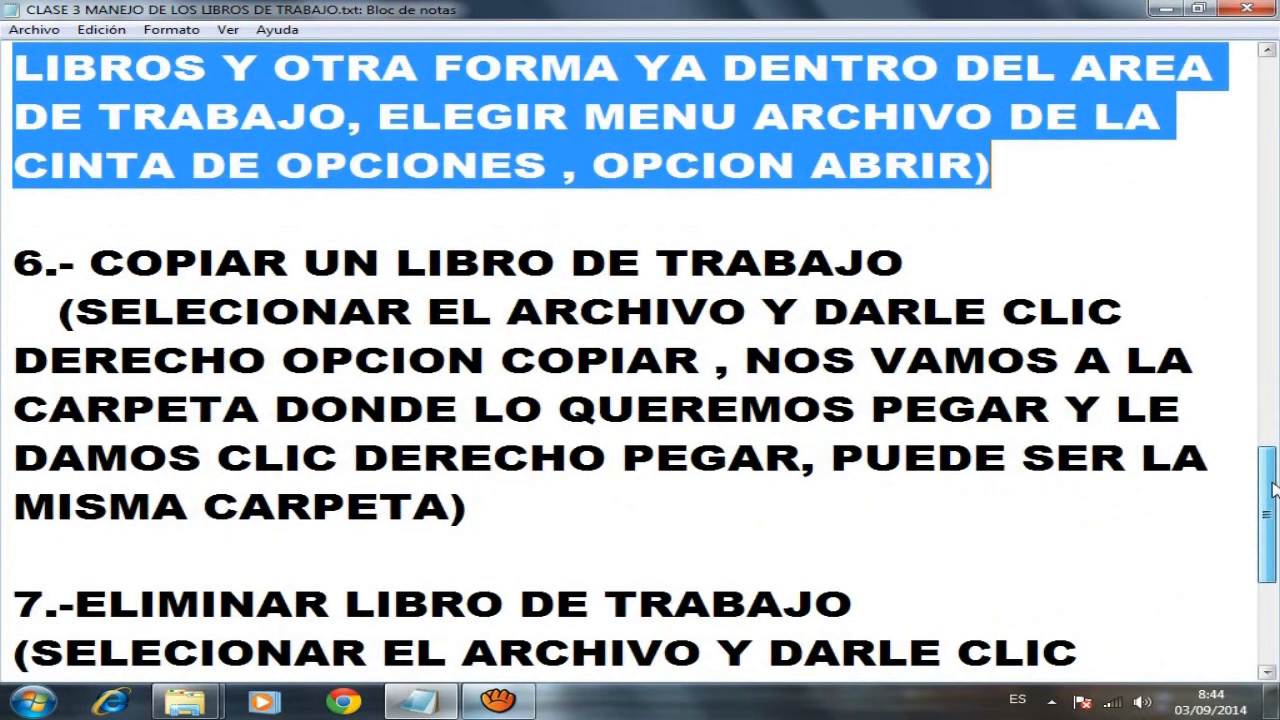
{"action": "left_click_drag", "start_coordinate": [24, 259], "coordinate": [532, 499]}
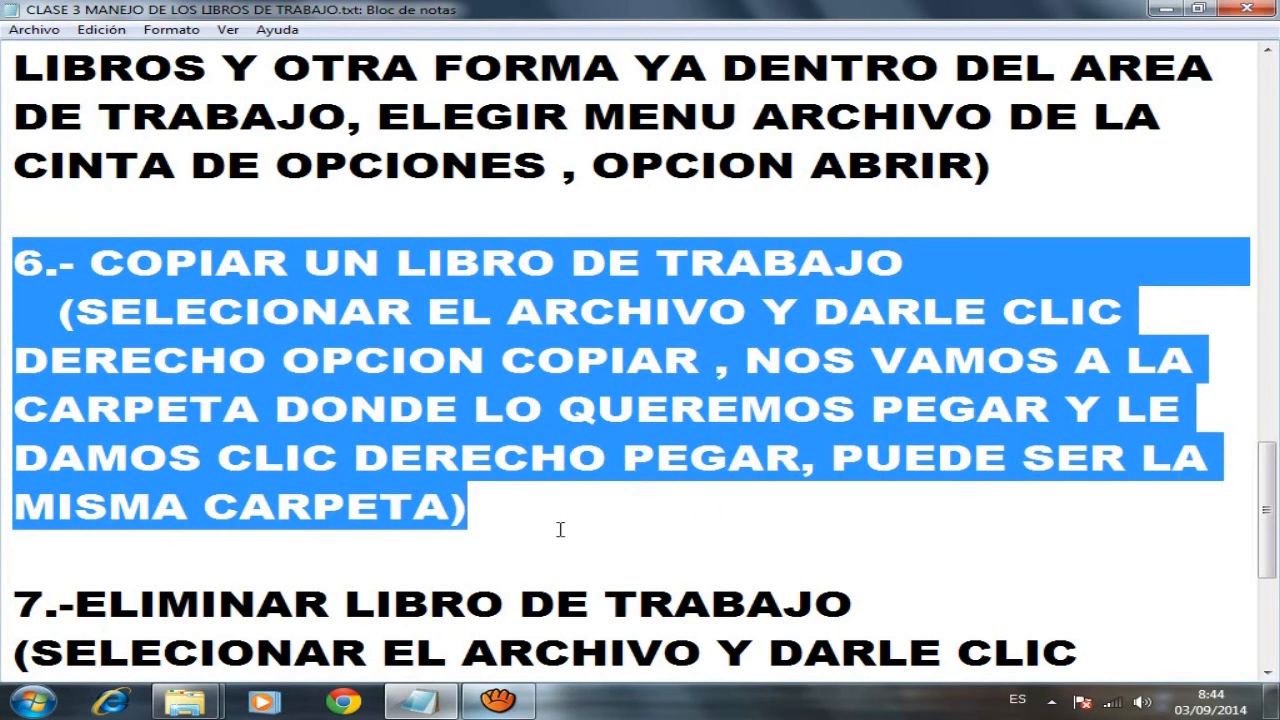
{"action": "mouse_move", "coordinate": [185, 702]}
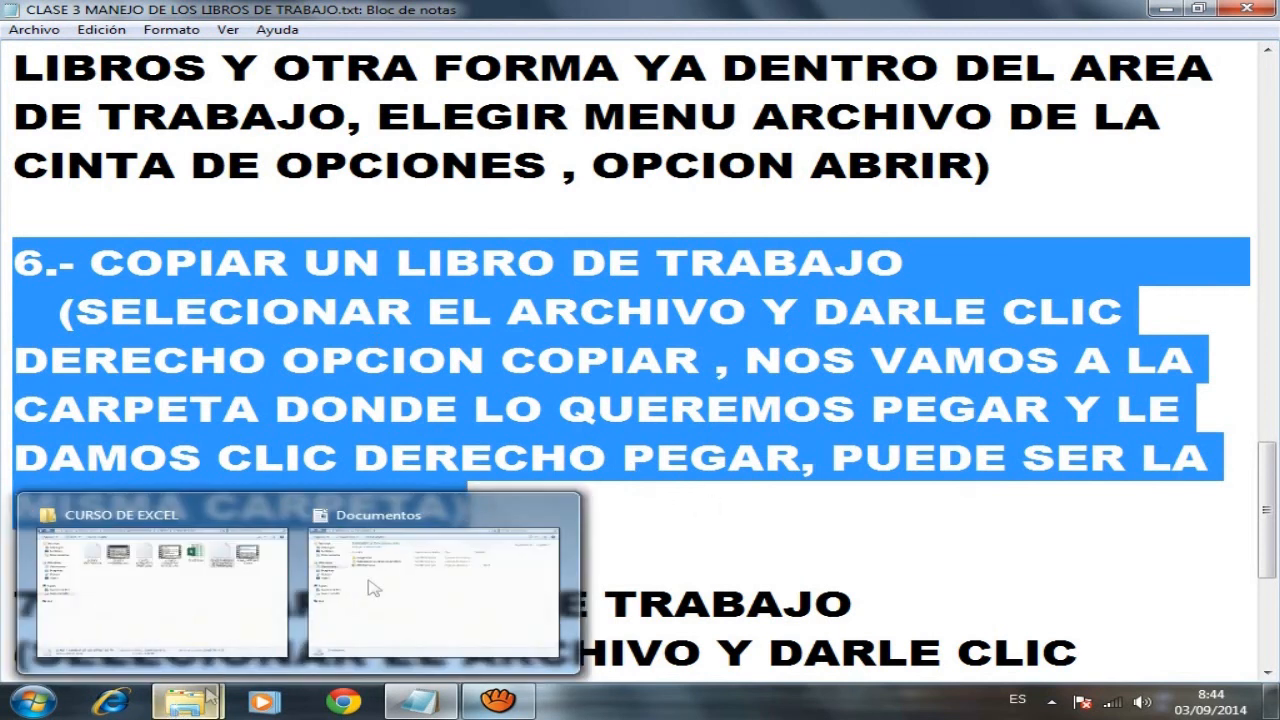
{"action": "left_click", "coordinate": [408, 566]}
- Copy PRUEBA 1.xlsx and paste it into Documentos, creating PRUEBA 1 - copia.xlsx
{"action": "left_click", "coordinate": [291, 218]}
{"action": "right_click", "coordinate": [289, 222]}
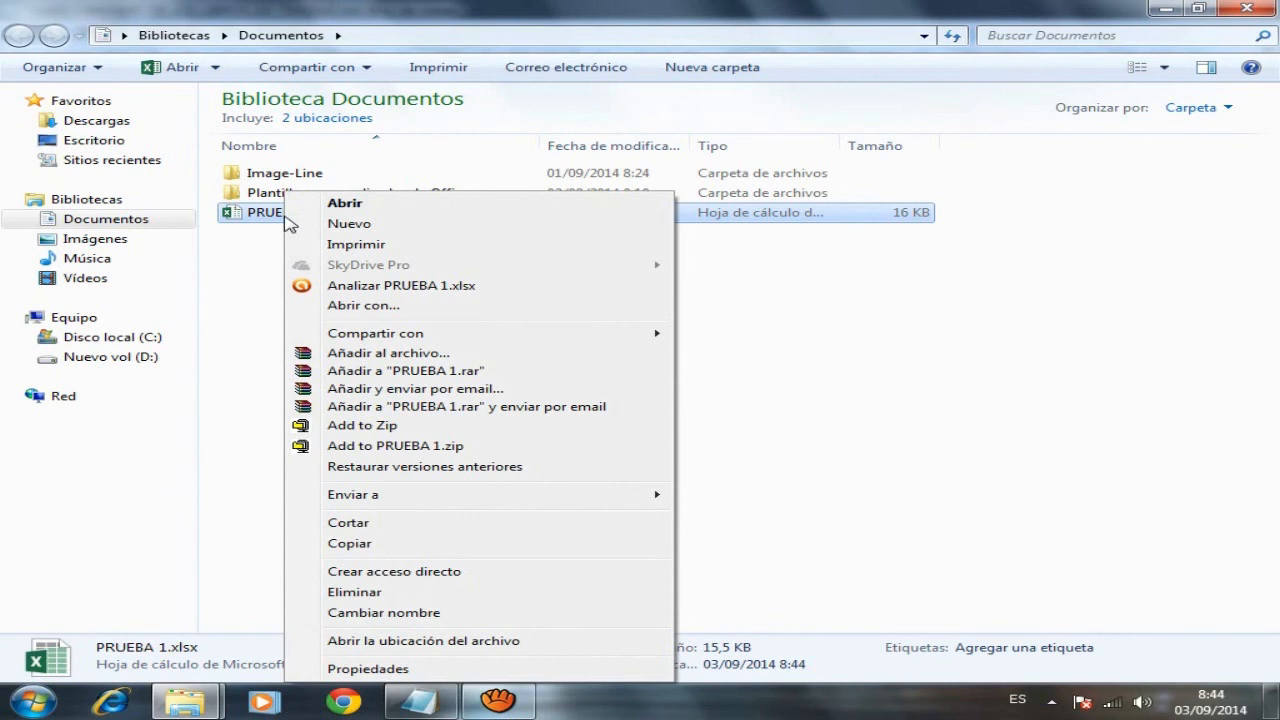
{"action": "left_click", "coordinate": [379, 546]}
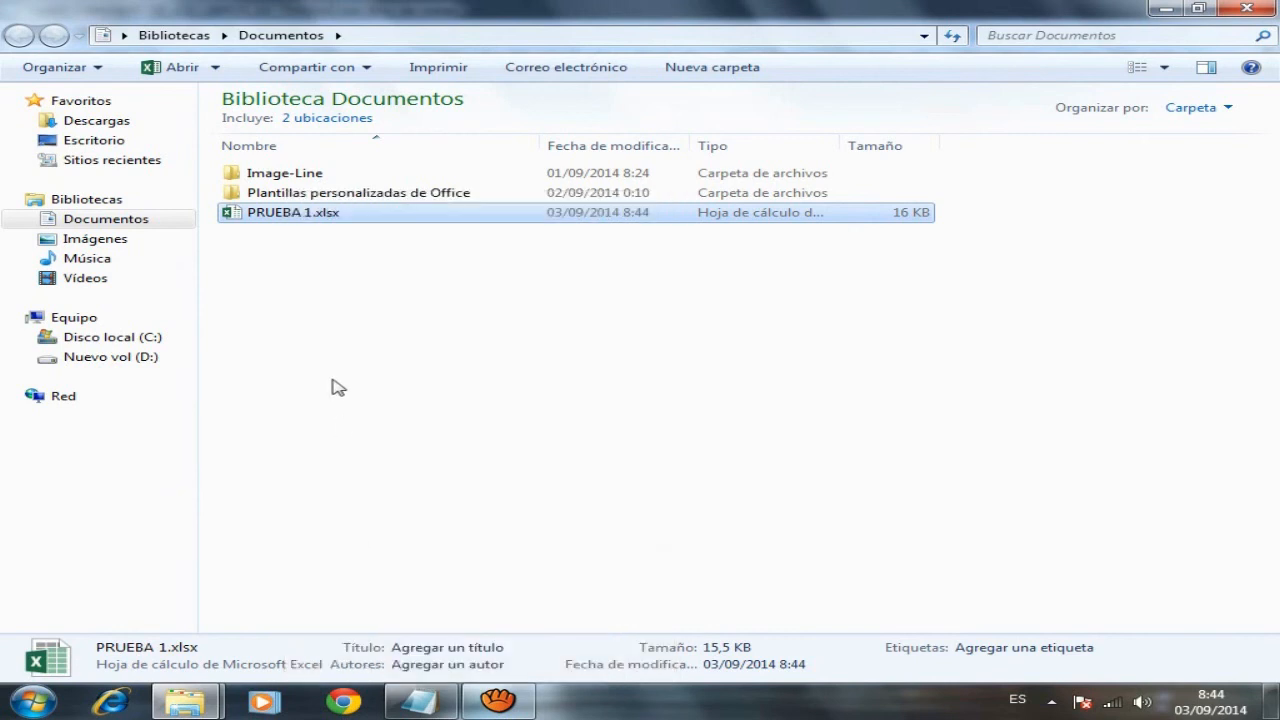
{"action": "left_click", "coordinate": [332, 386]}
{"action": "right_click", "coordinate": [333, 387]}
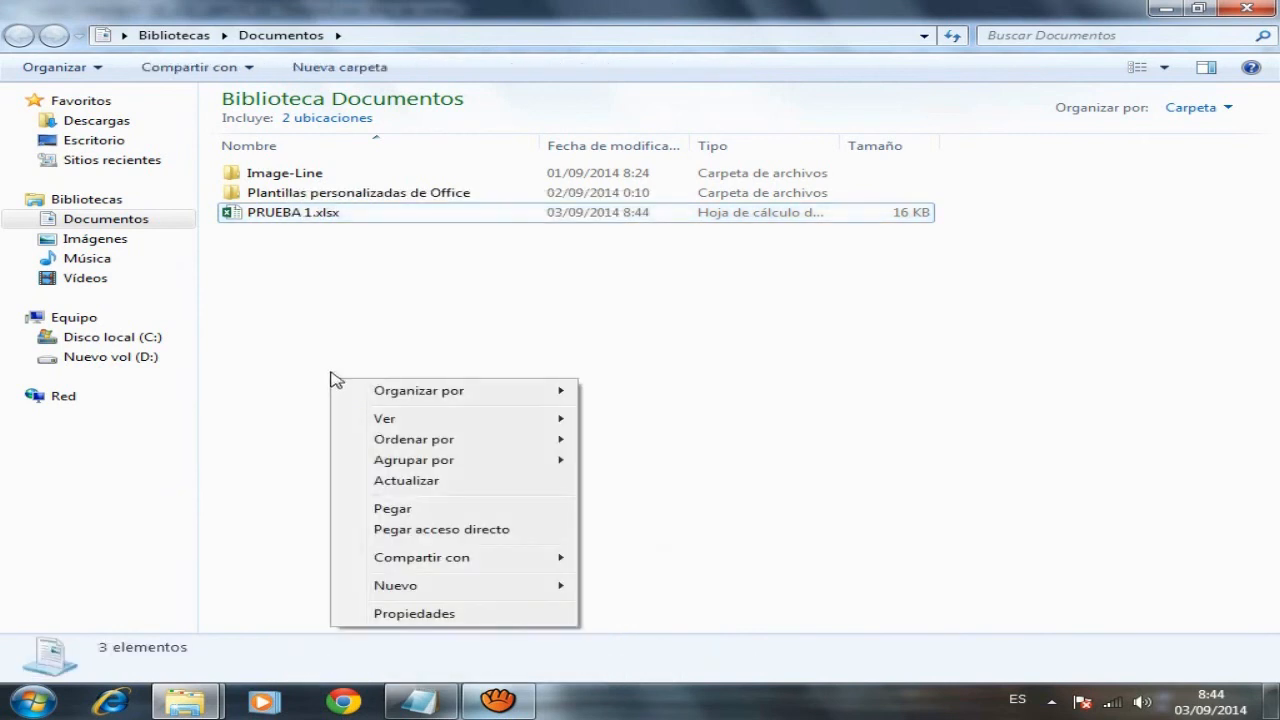
{"action": "left_click", "coordinate": [420, 509]}
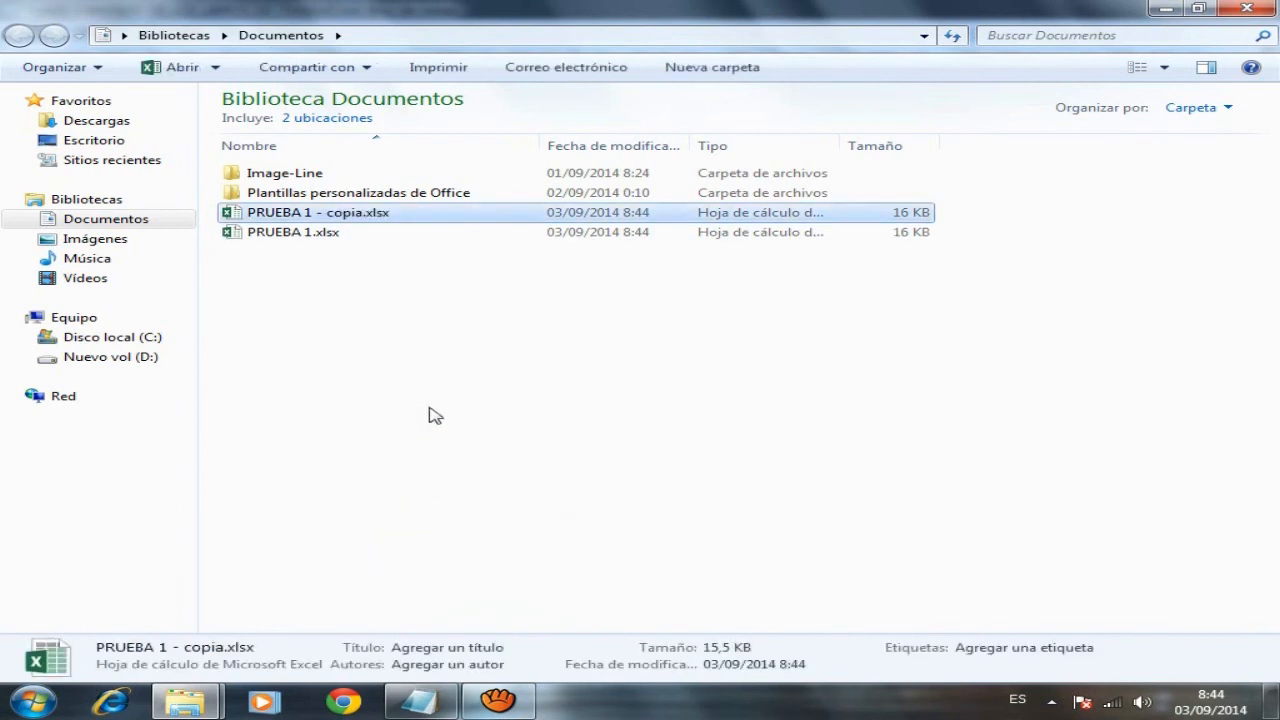
- Copy the original PRUEBA 1.xlsx to the clipboard again
{"action": "left_click", "coordinate": [309, 236]}
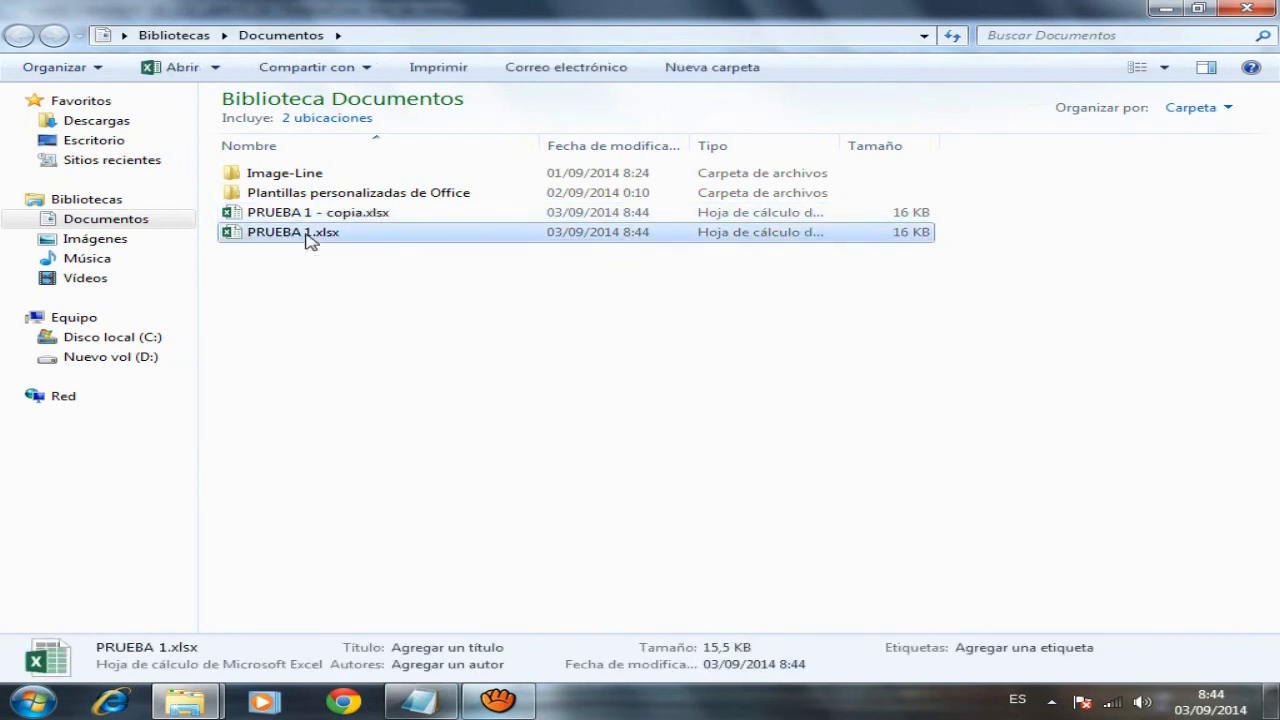
{"action": "right_click", "coordinate": [309, 240]}
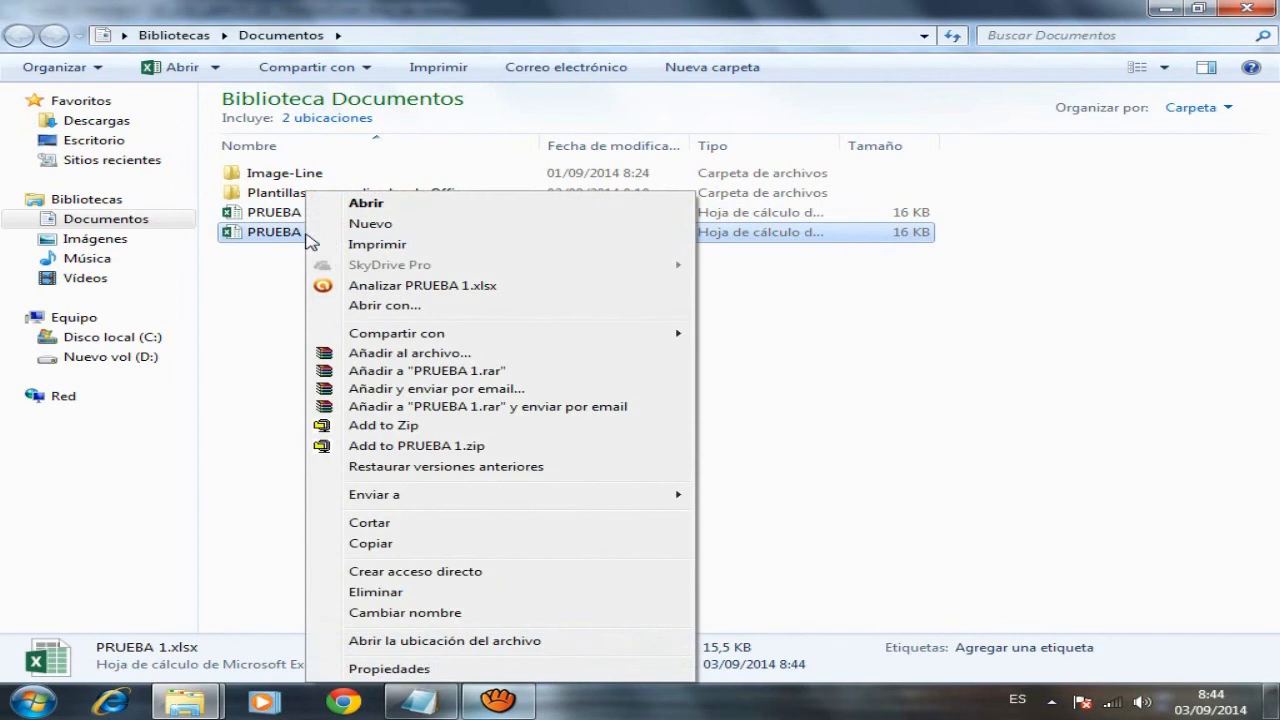
{"action": "left_click", "coordinate": [387, 543]}
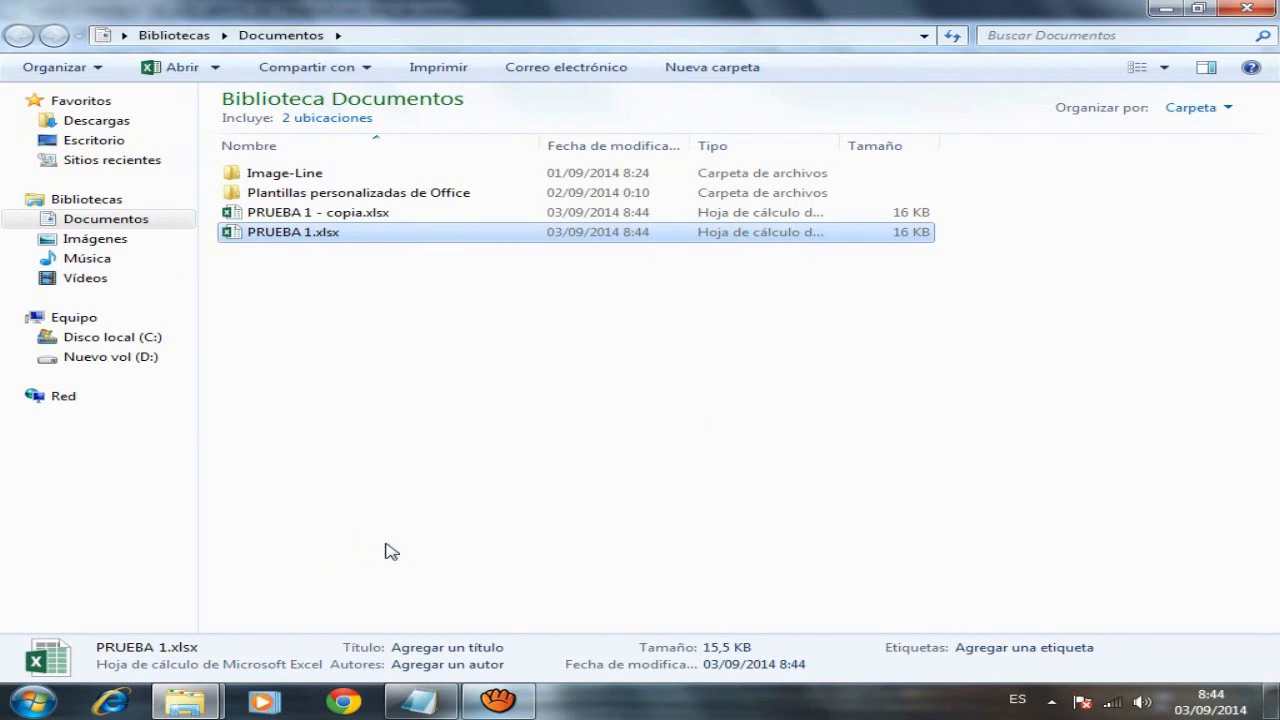
- Paste PRUEBA 1.xlsx into the Imágenes de muestra folder, placing it before Tulipanes.jpg
{"action": "left_click", "coordinate": [100, 240]}
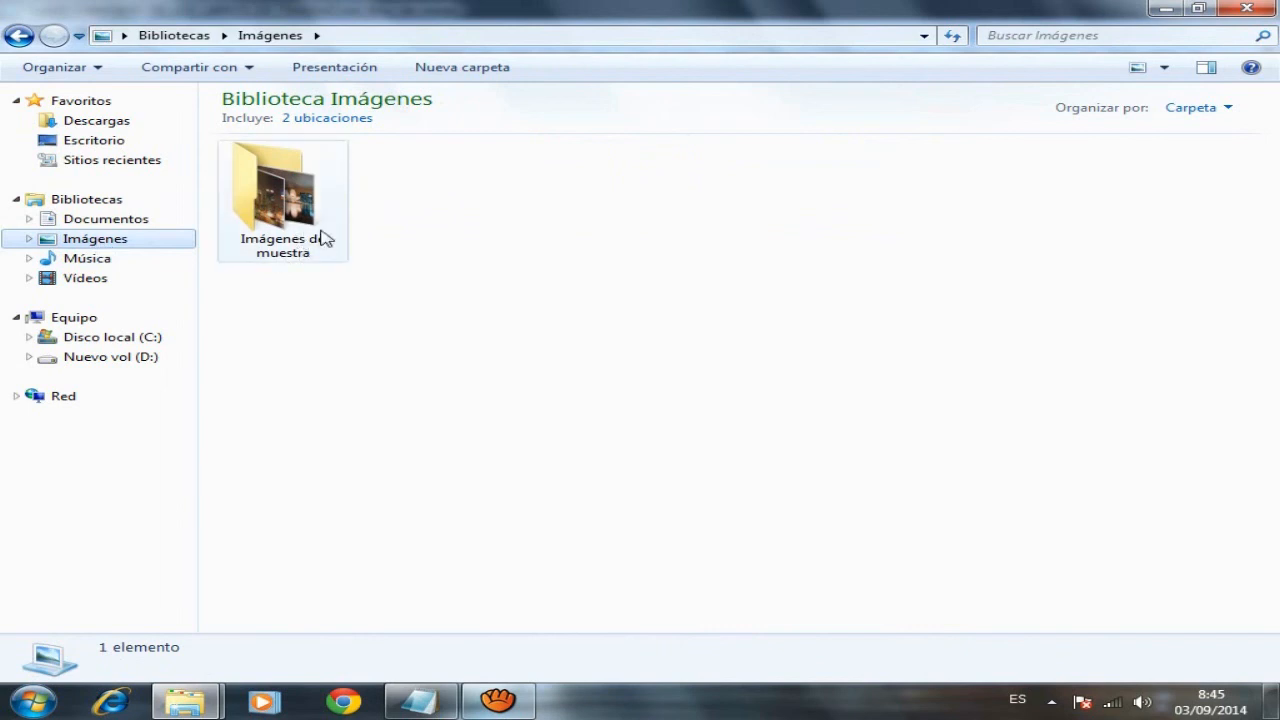
{"action": "double_click", "coordinate": [282, 206]}
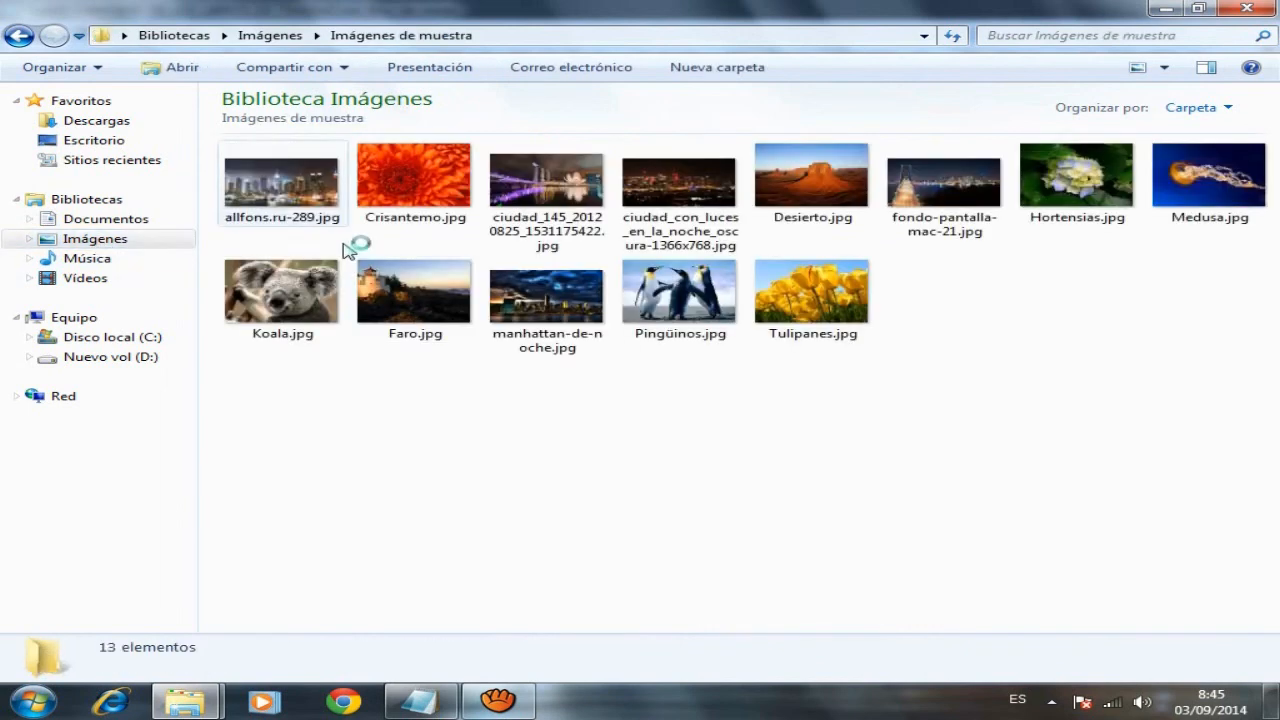
{"action": "right_click", "coordinate": [947, 408]}
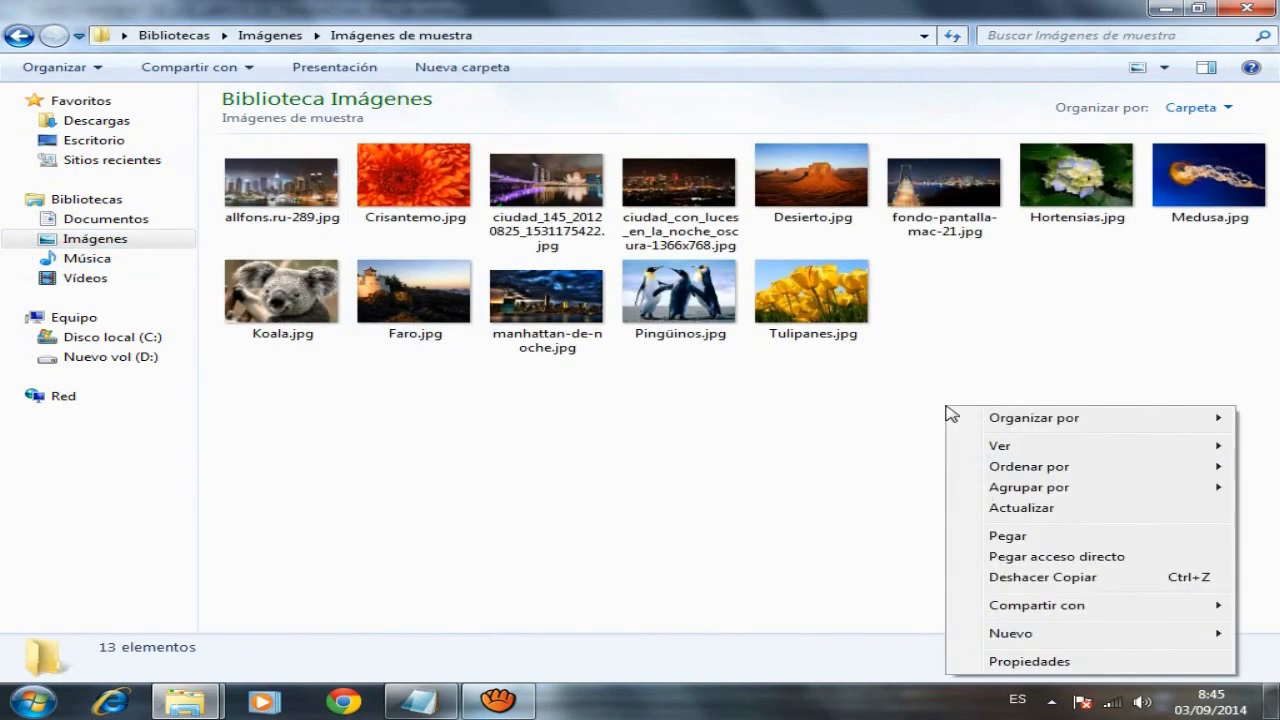
{"action": "left_click", "coordinate": [1008, 537]}
{"action": "left_click_drag", "start_coordinate": [830, 335], "coordinate": [822, 405]}
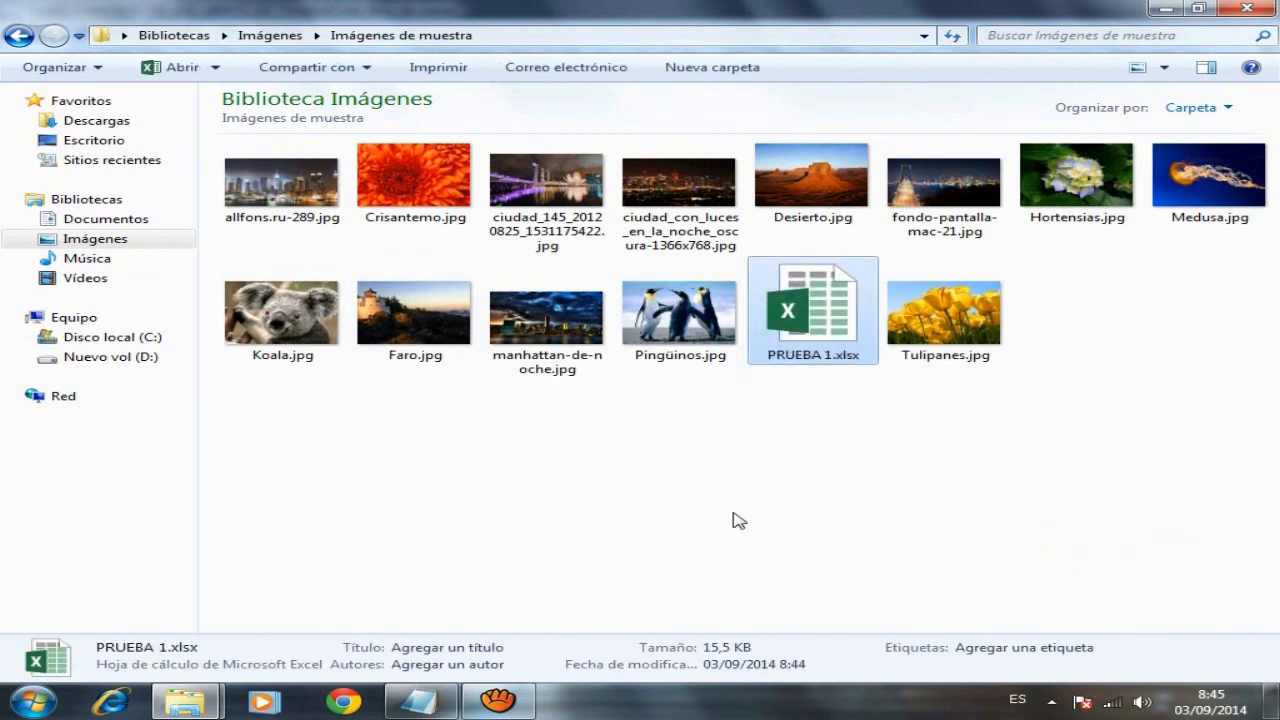
- Scroll the Notepad notes down to the step 7 heading about deleting
{"action": "left_click", "coordinate": [411, 716]}
{"action": "left_click_drag", "start_coordinate": [1268, 495], "coordinate": [1268, 580]}
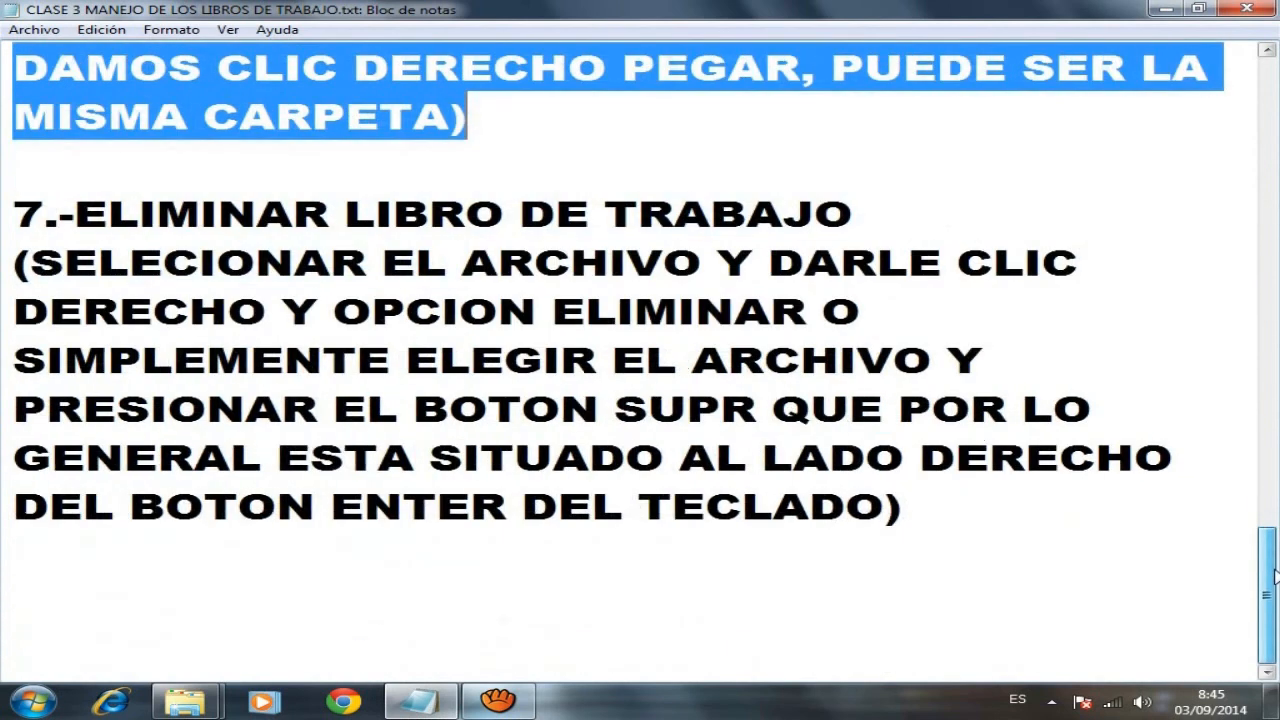
{"action": "left_click", "coordinate": [14, 213]}
- Select the full '7.-ELIMINAR' paragraph in Notepad, from heading to paragraph end
{"action": "left_click_drag", "start_coordinate": [14, 213], "coordinate": [916, 516]}
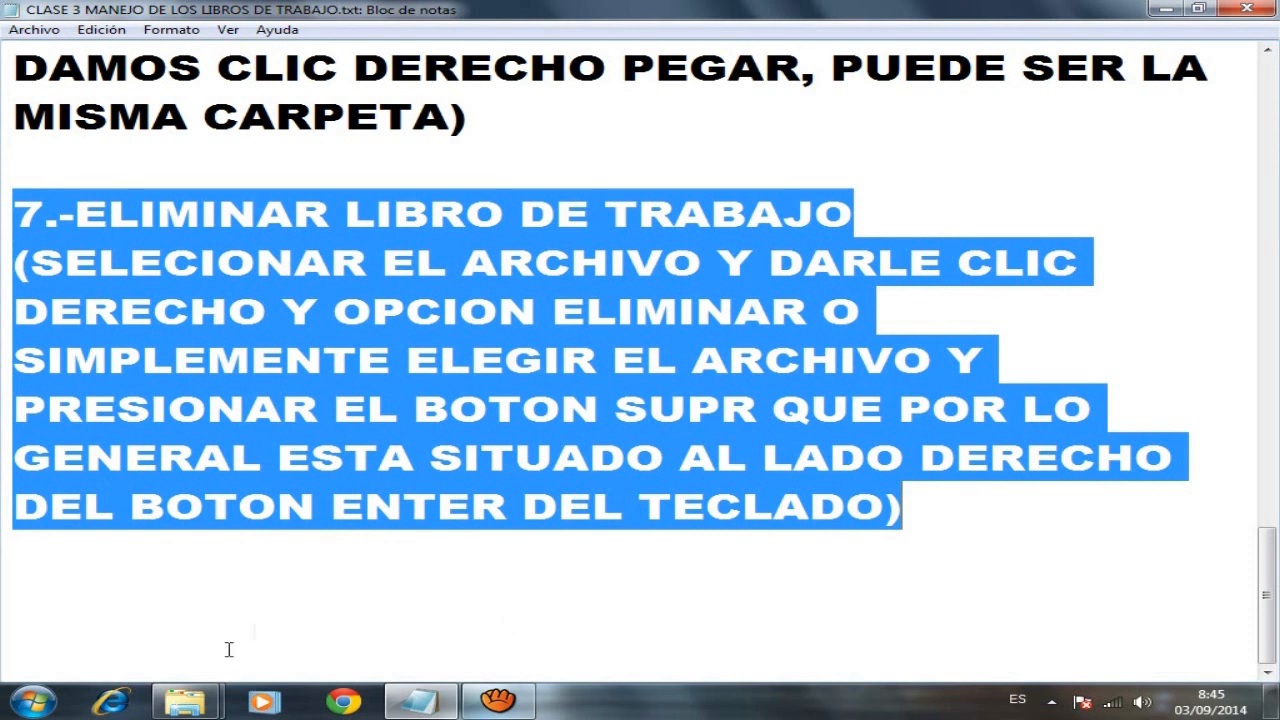
{"action": "mouse_move", "coordinate": [185, 700]}
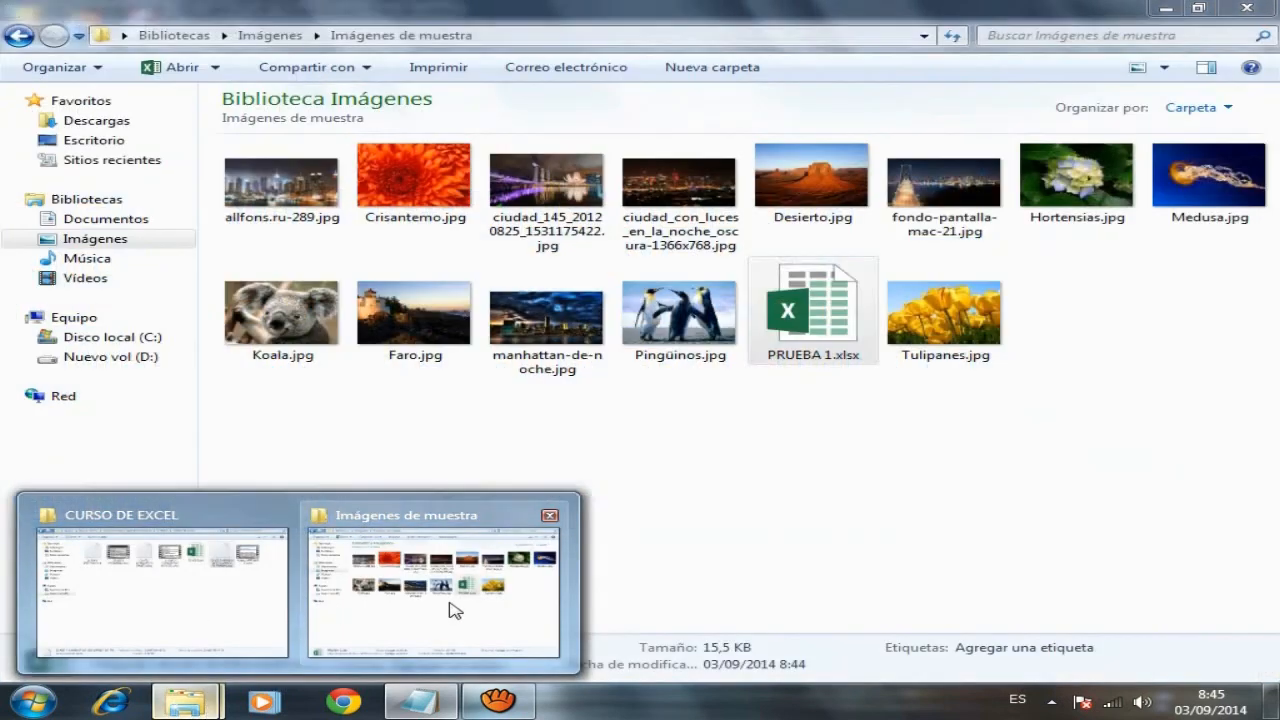
- Delete the pasted PRUEBA 1.xlsx from Imágenes de muestra to the Recycle Bin
{"action": "left_click", "coordinate": [451, 608]}
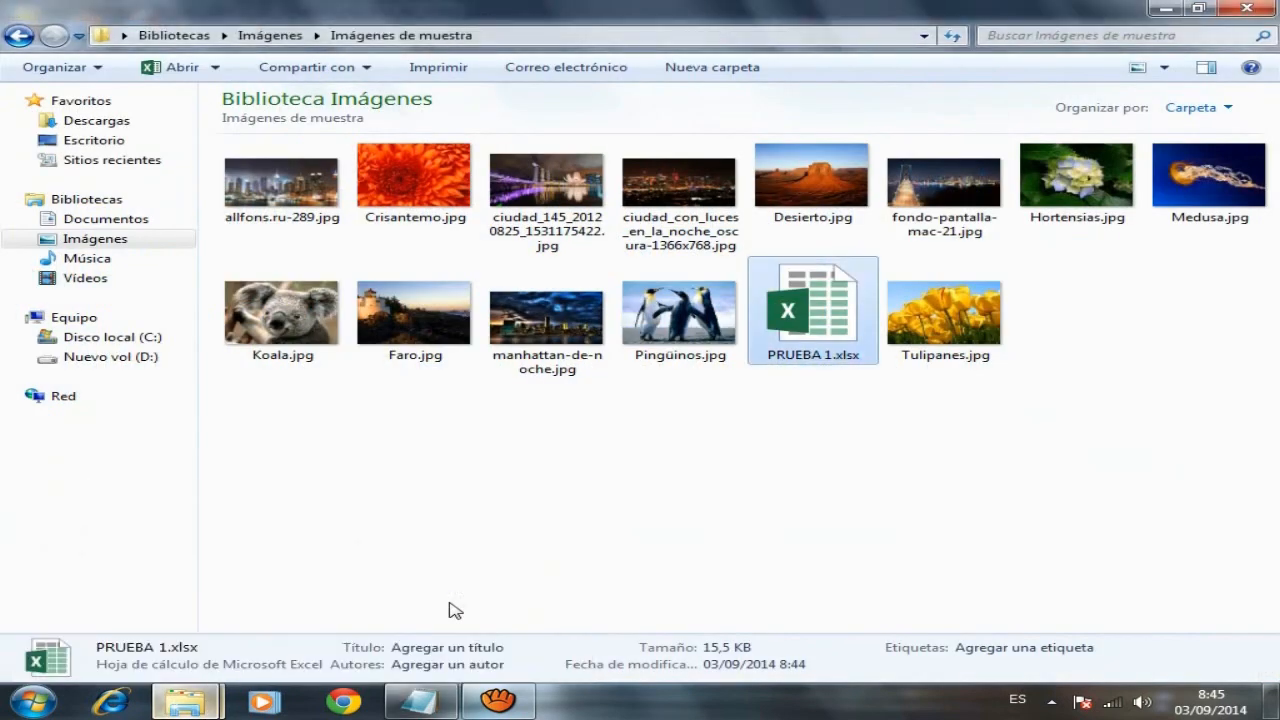
{"action": "right_click", "coordinate": [803, 323]}
{"action": "left_click", "coordinate": [757, 450]}
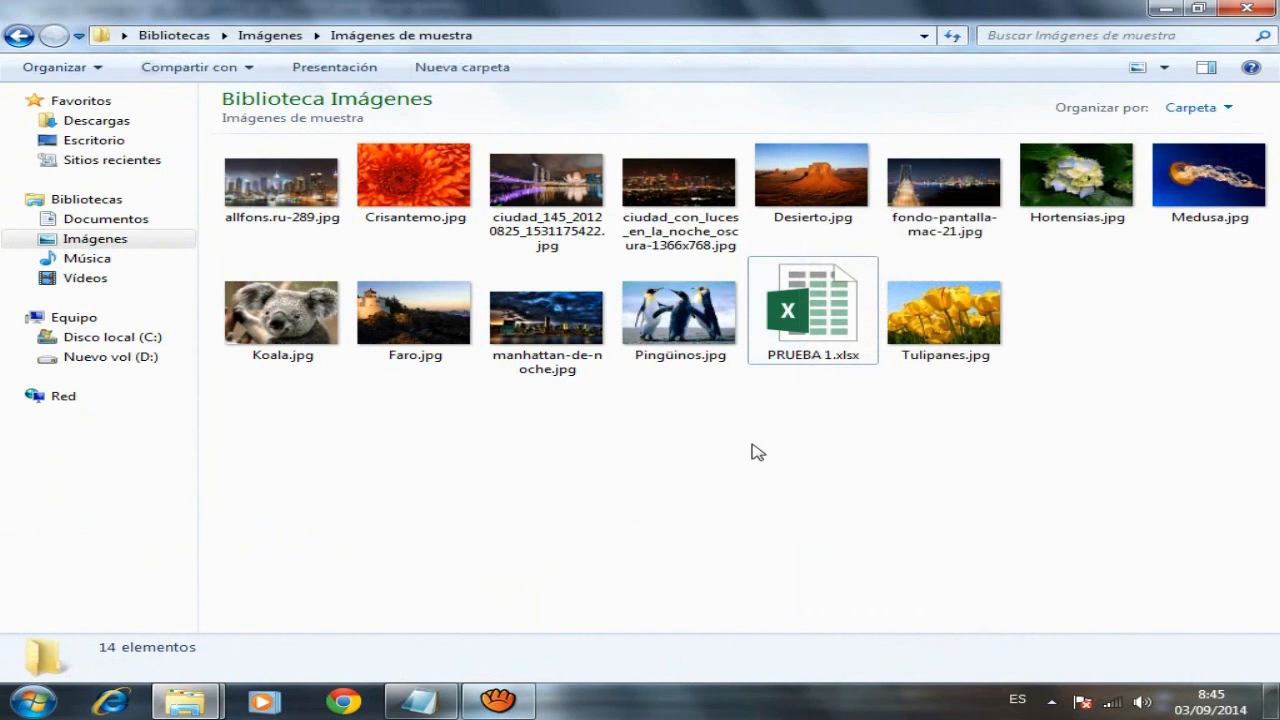
{"action": "left_click", "coordinate": [815, 323]}
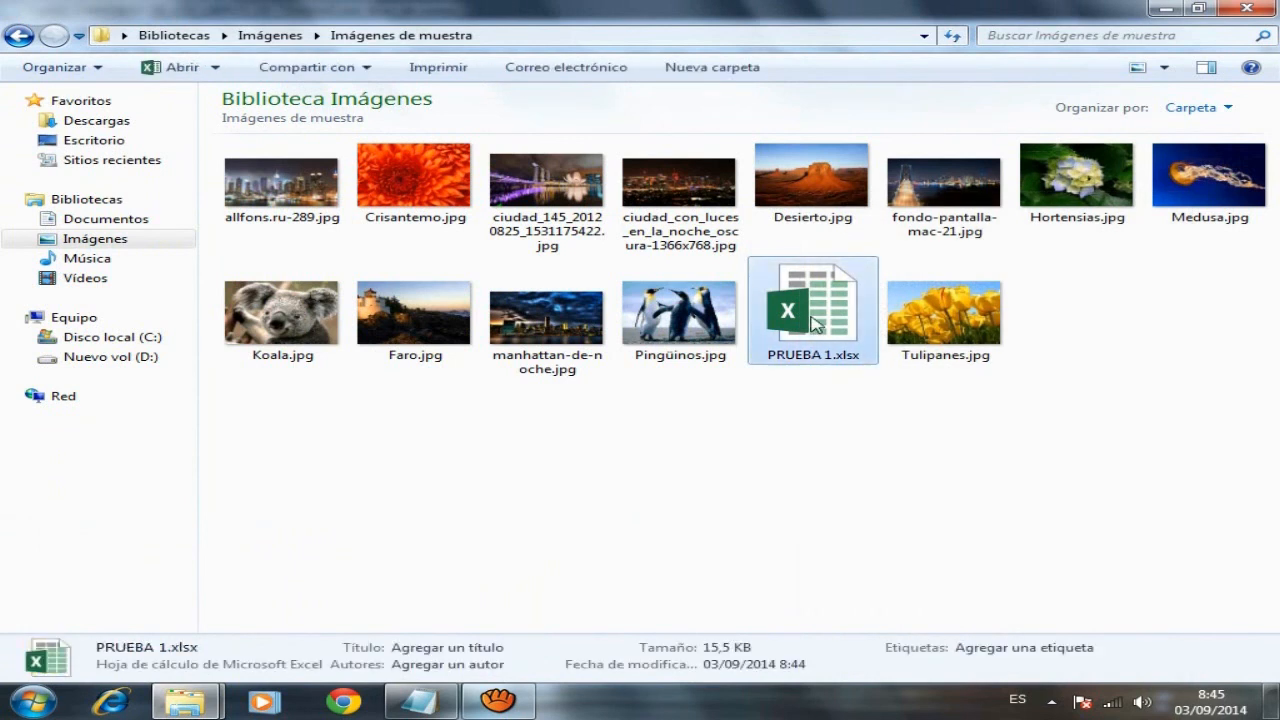
{"action": "right_click", "coordinate": [815, 323]}
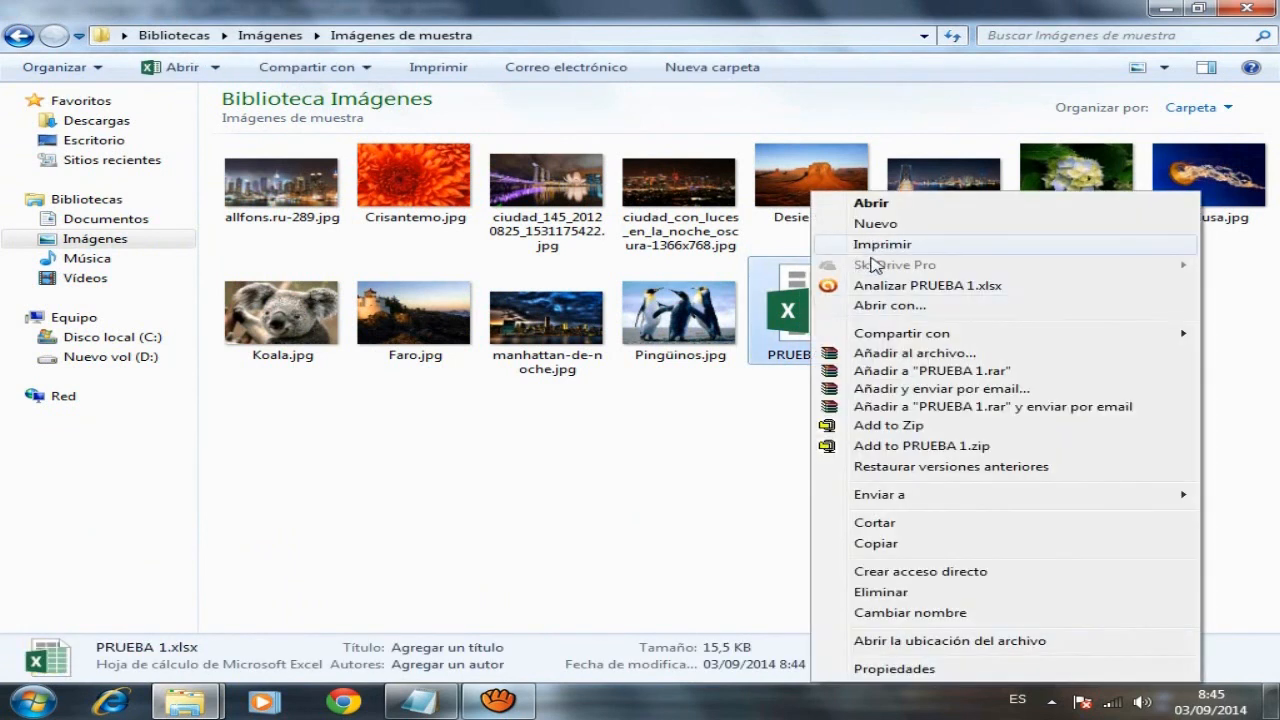
{"action": "left_click", "coordinate": [889, 594]}
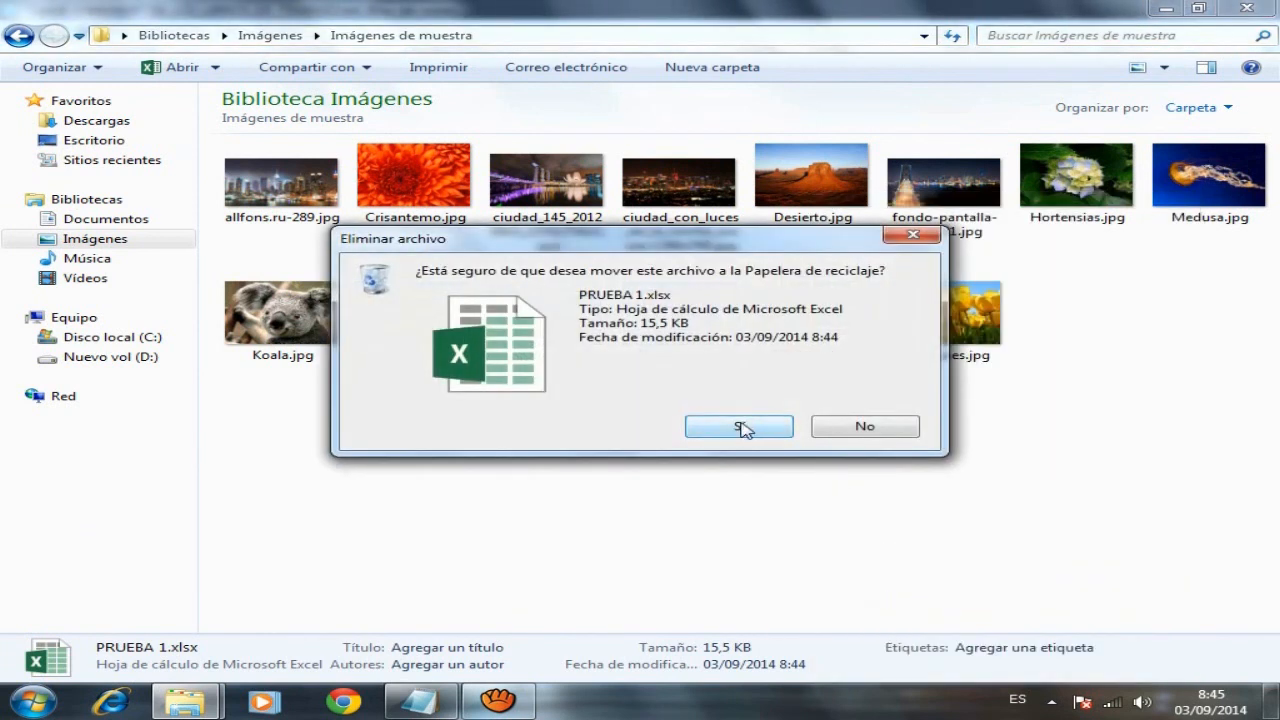
{"action": "left_click", "coordinate": [741, 427]}
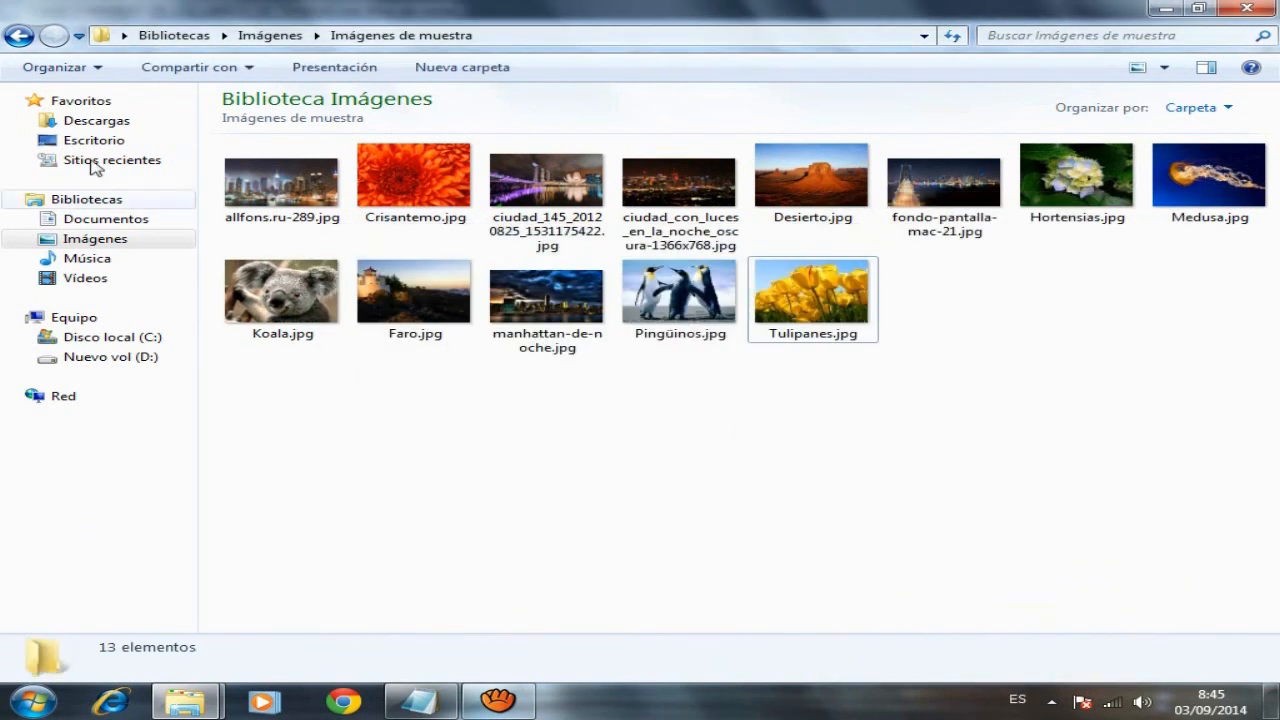
- Delete both PRUEBA workbooks from Documentos, then return to the Notepad notes
{"action": "left_click", "coordinate": [95, 218]}
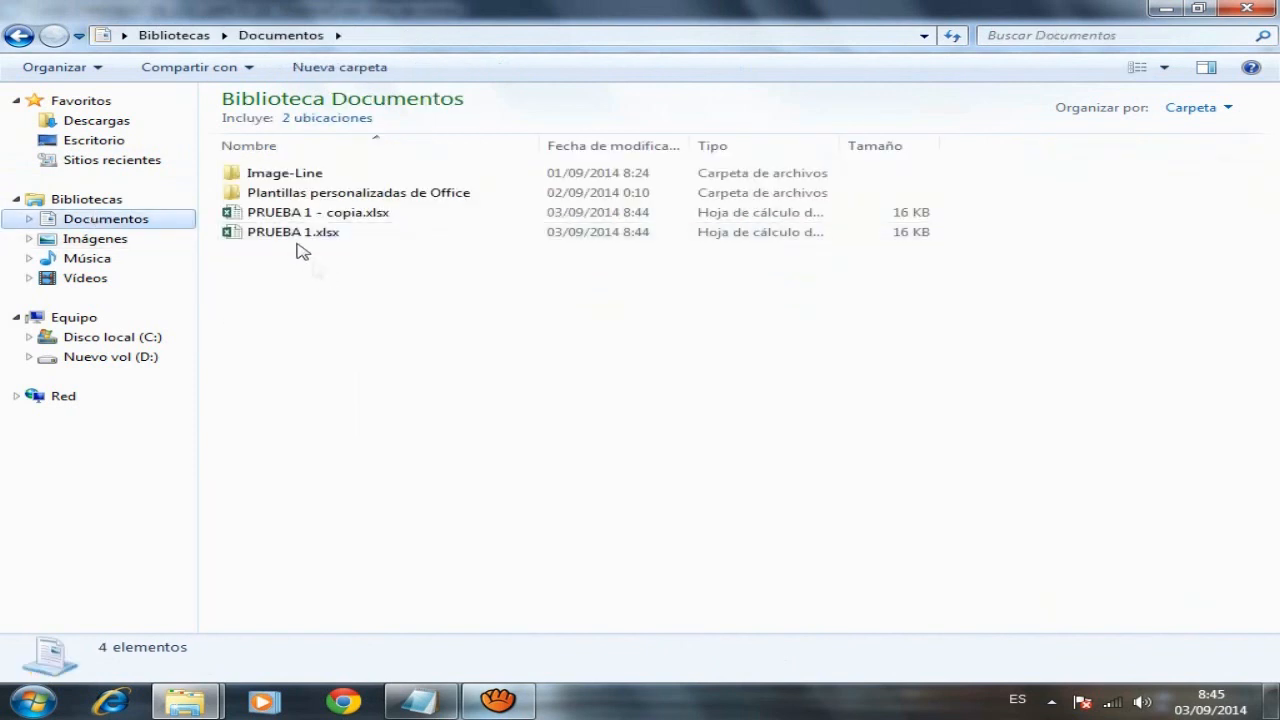
{"action": "left_click_drag", "start_coordinate": [286, 294], "coordinate": [270, 212]}
{"action": "right_click", "coordinate": [281, 216]}
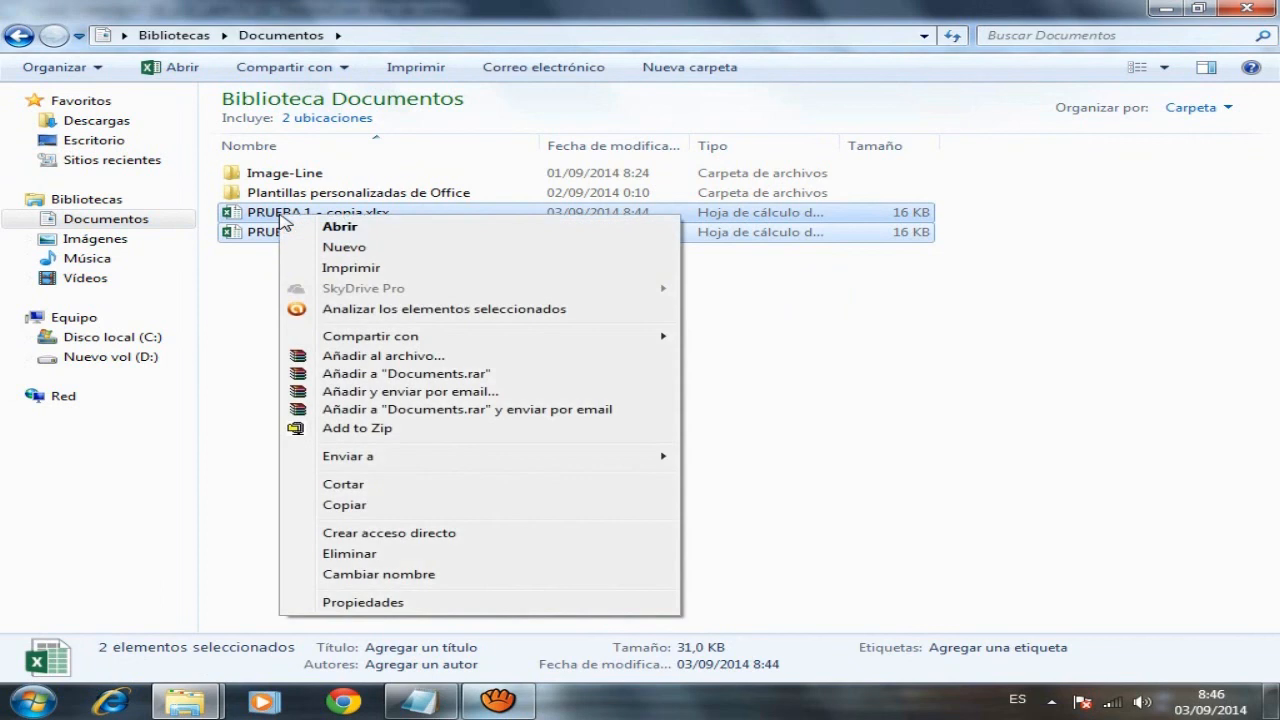
{"action": "left_click", "coordinate": [374, 556]}
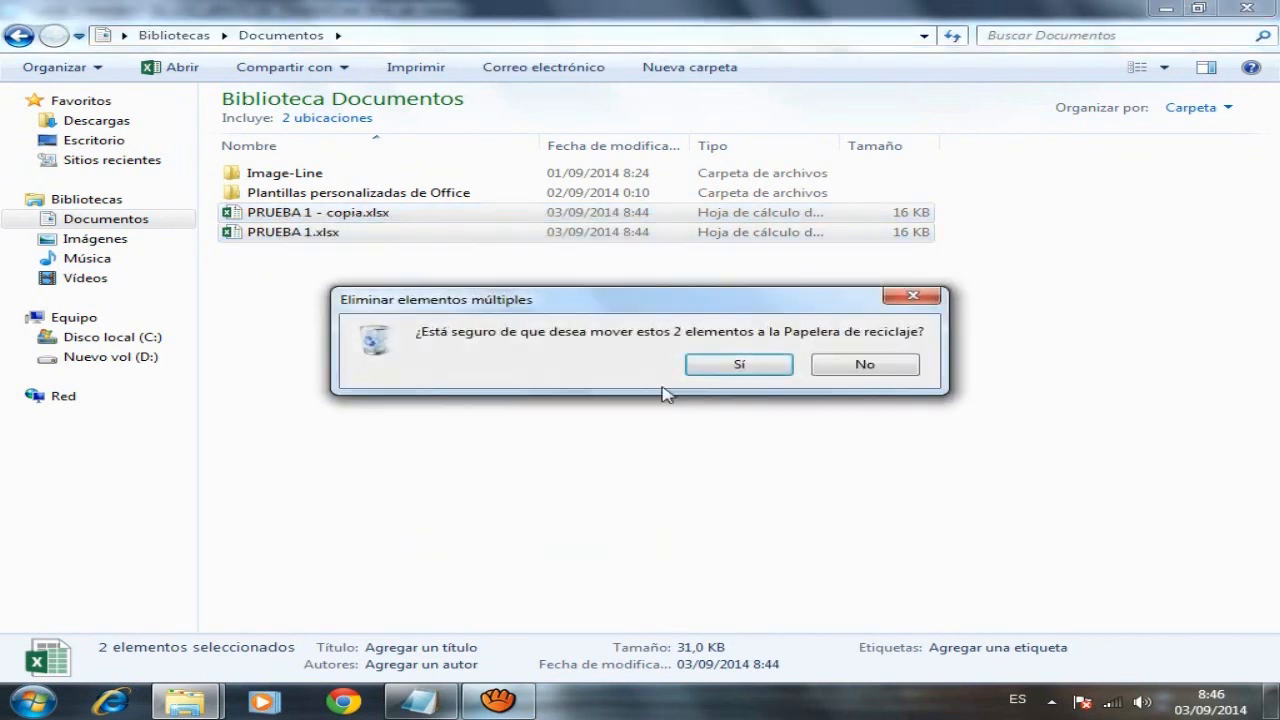
{"action": "left_click", "coordinate": [738, 366]}
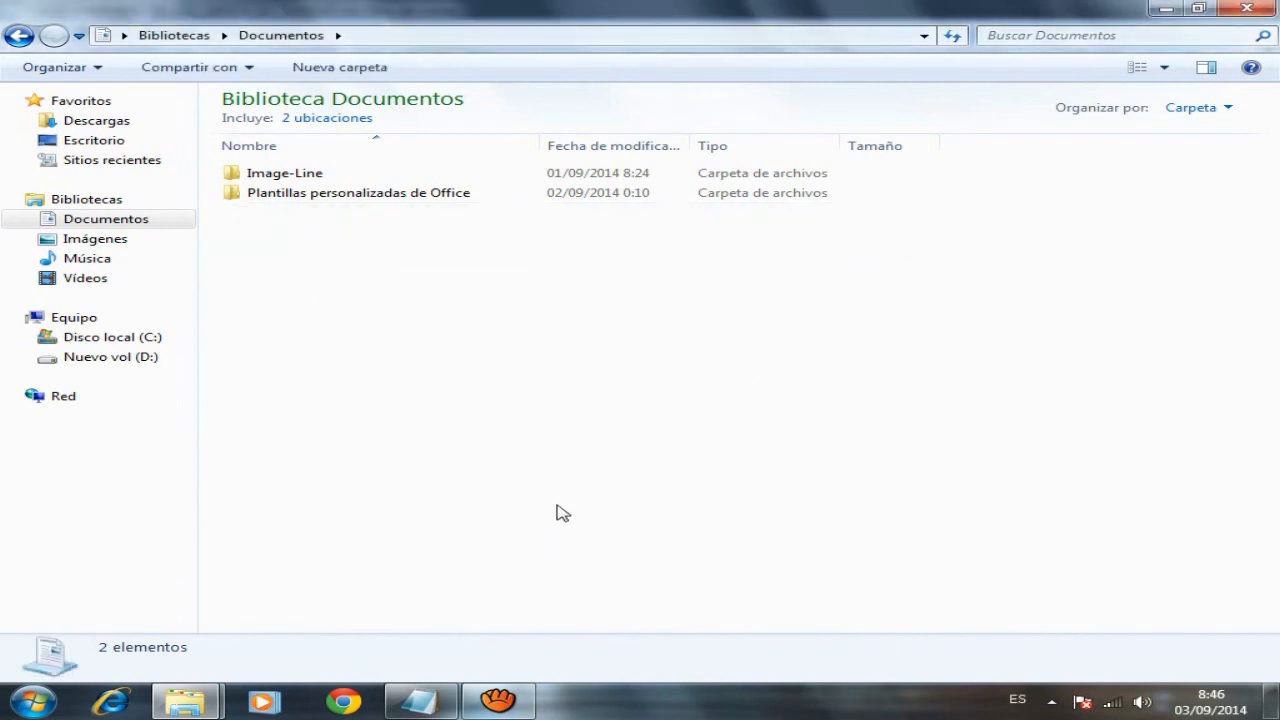
{"action": "left_click", "coordinate": [438, 705]}
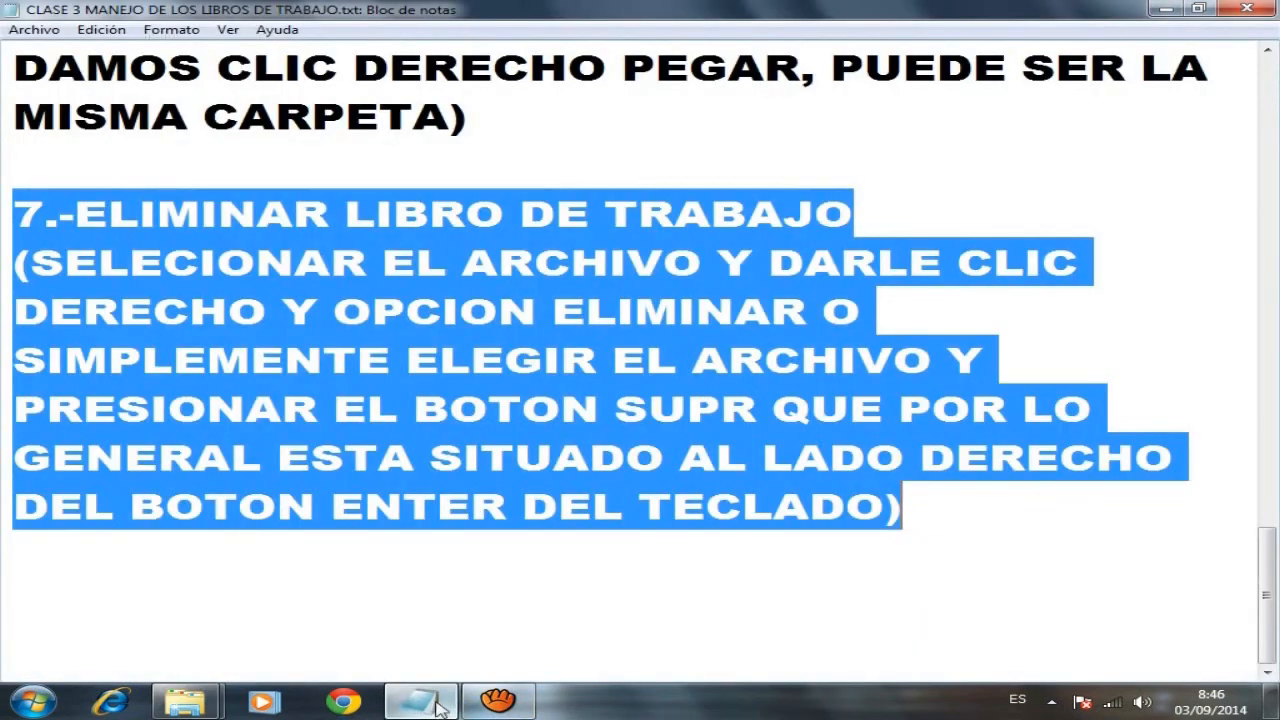